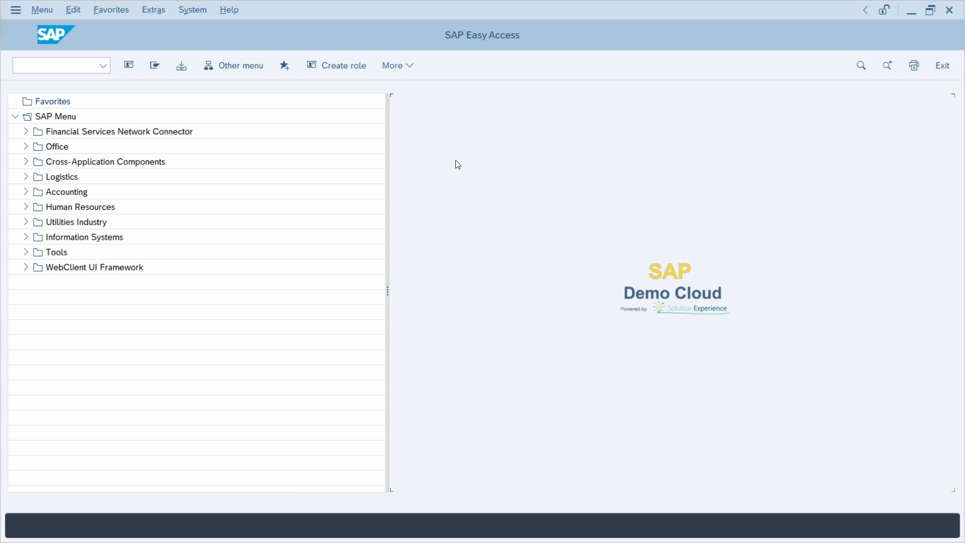
left_click(406, 65)
mouse_move(481, 95)
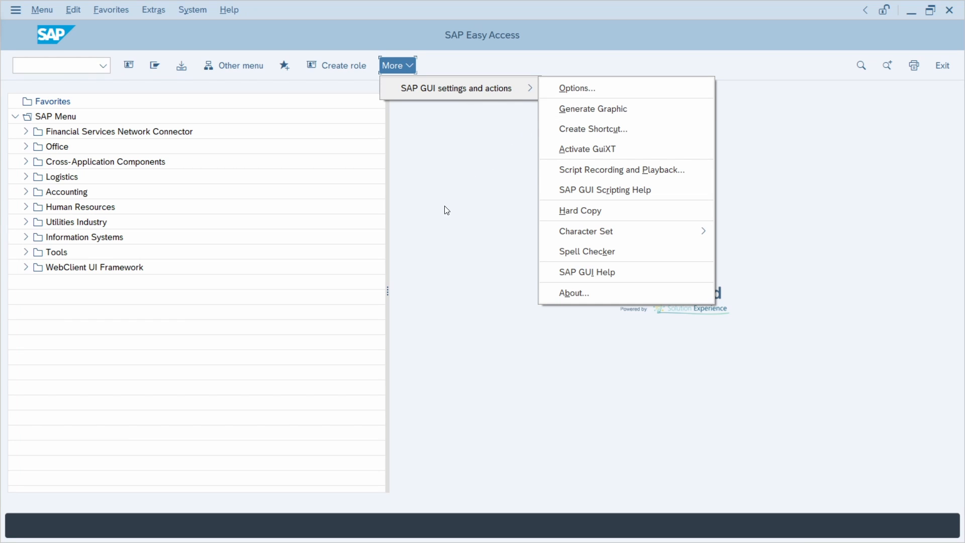
left_click(422, 305)
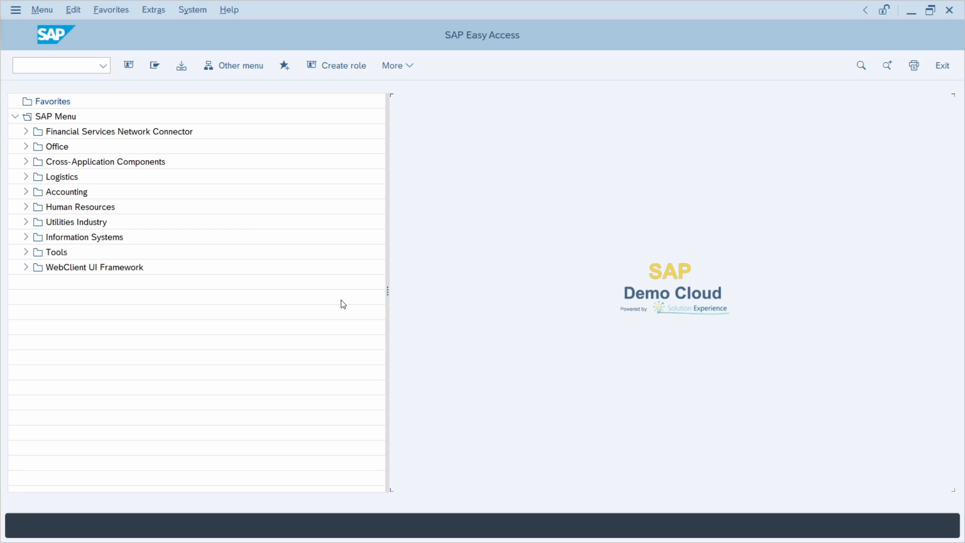
Step: Switch to SAP Logon and set the theme to SAP Signature Theme in its options, then apply it
key("alt+Tab")
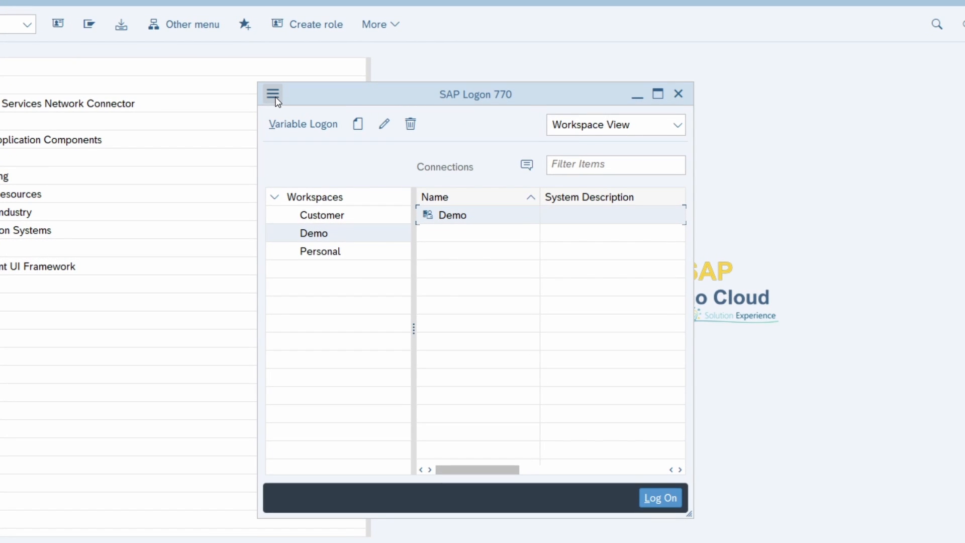
left_click(273, 94)
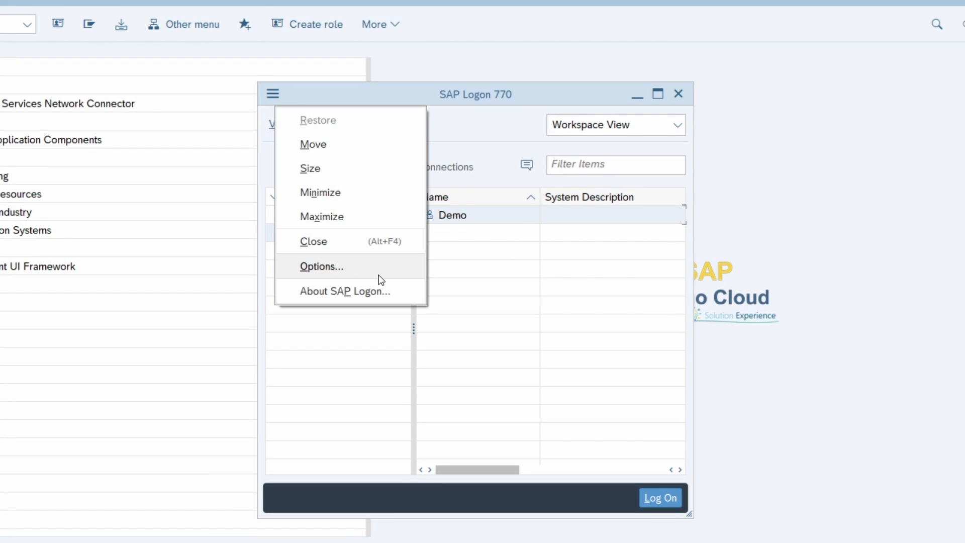
left_click(376, 270)
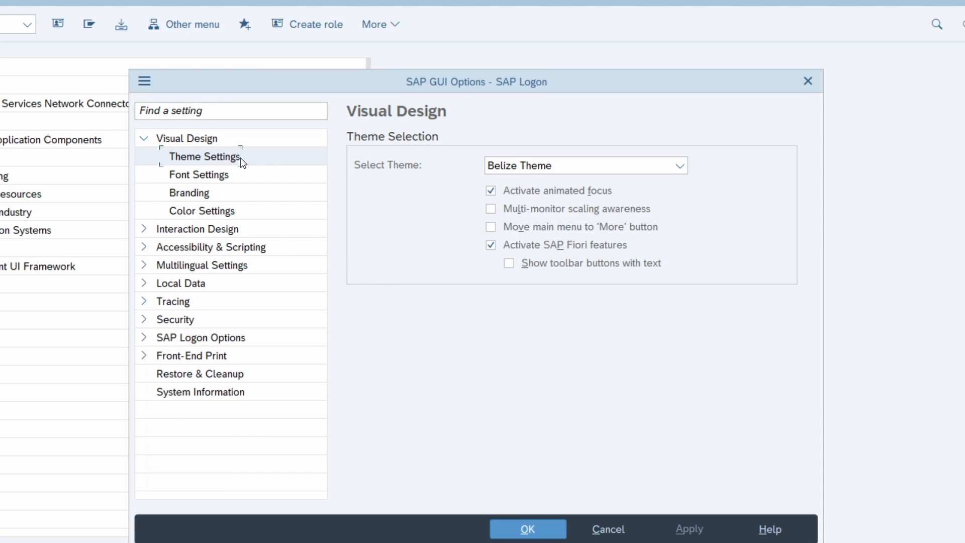
left_click(676, 169)
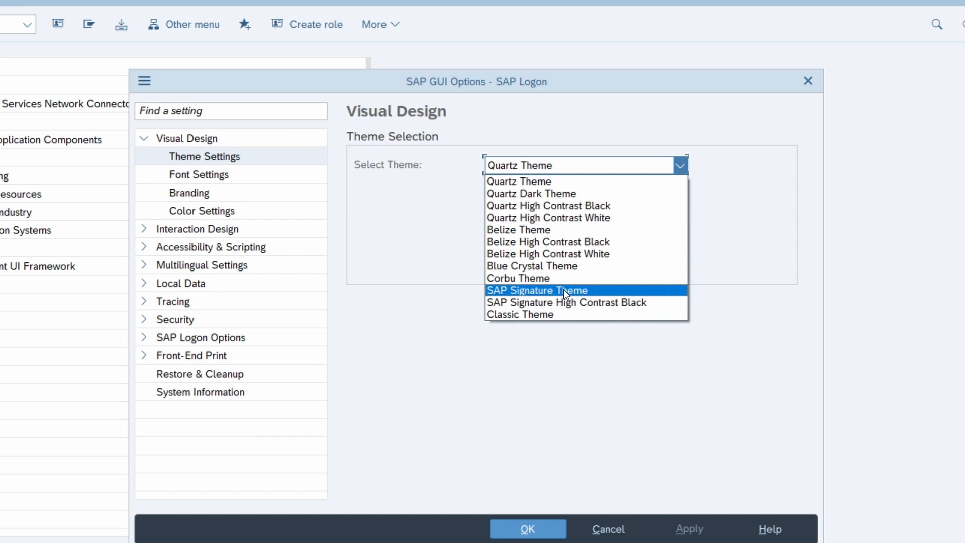
left_click(547, 290)
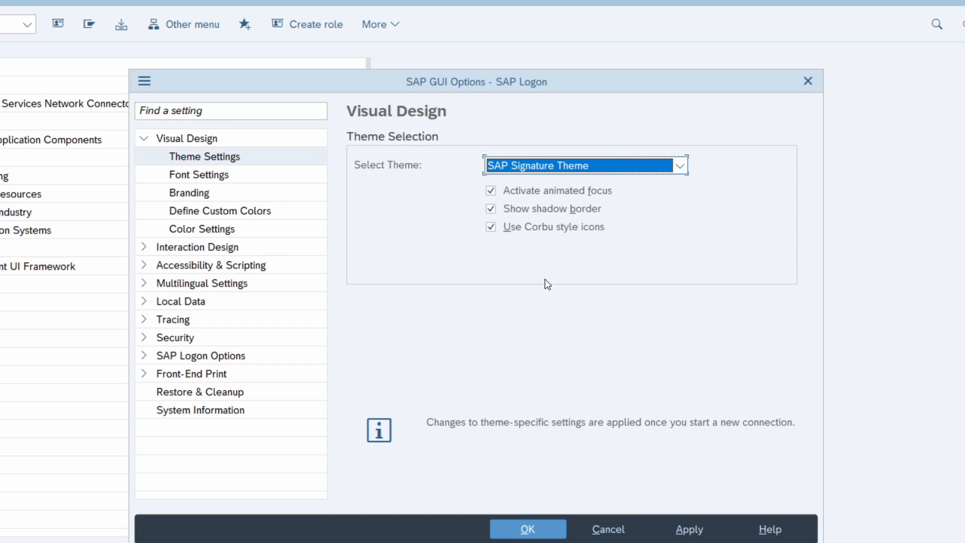
left_click(687, 528)
left_click(552, 527)
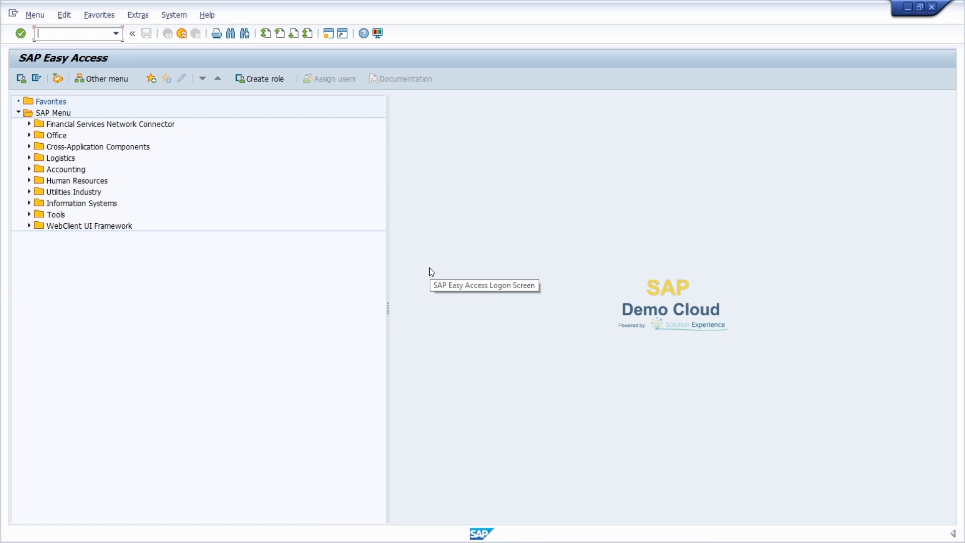
Step: Open the incoming invoice entry with transaction code miro
left_click(188, 336)
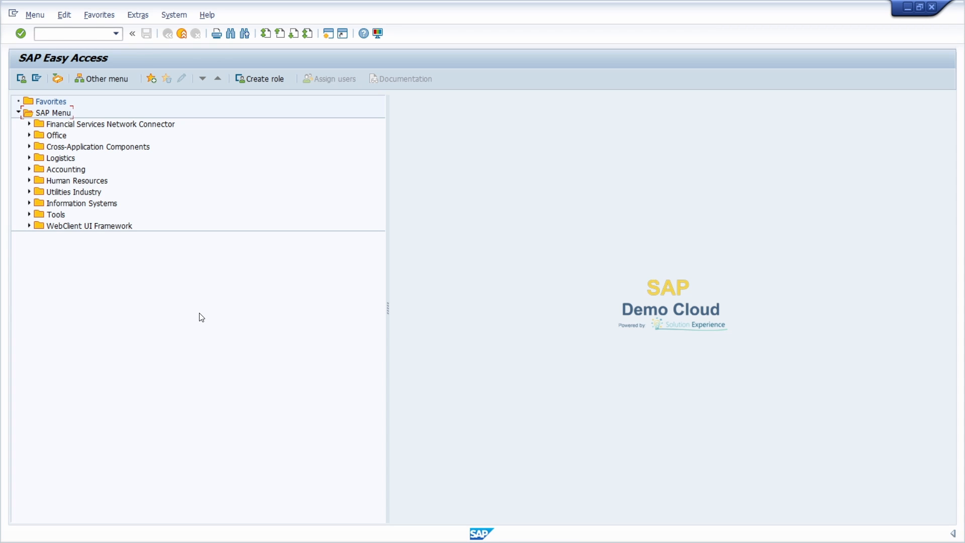
left_click(61, 37)
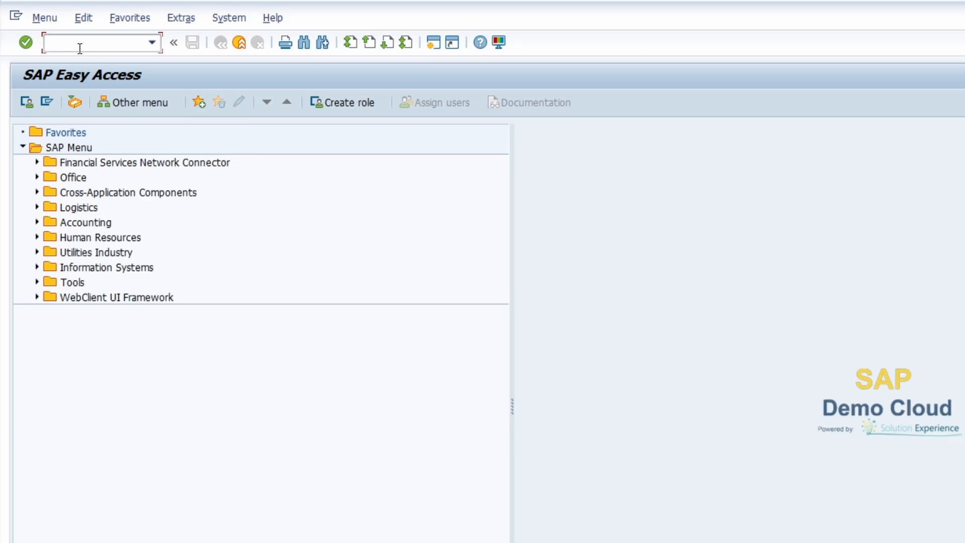
type("miro")
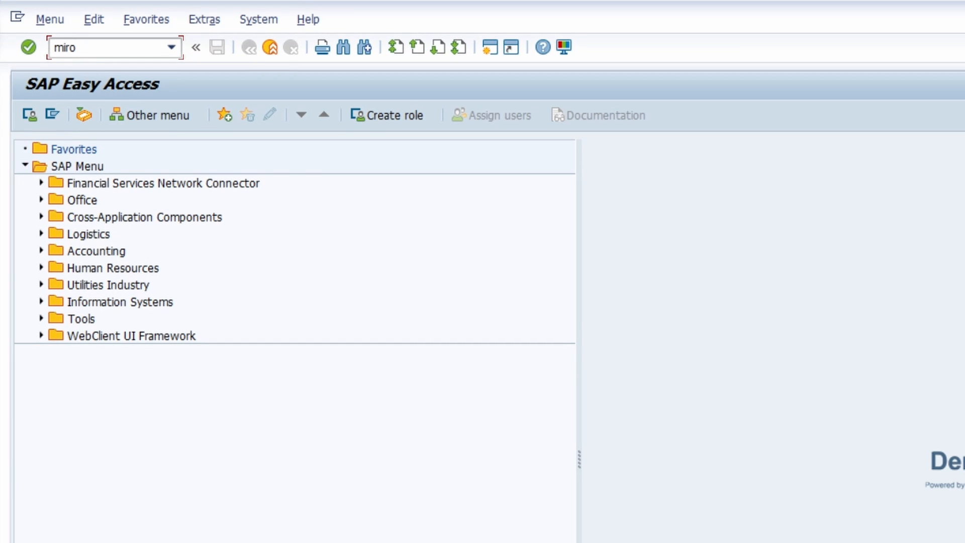
key("Return")
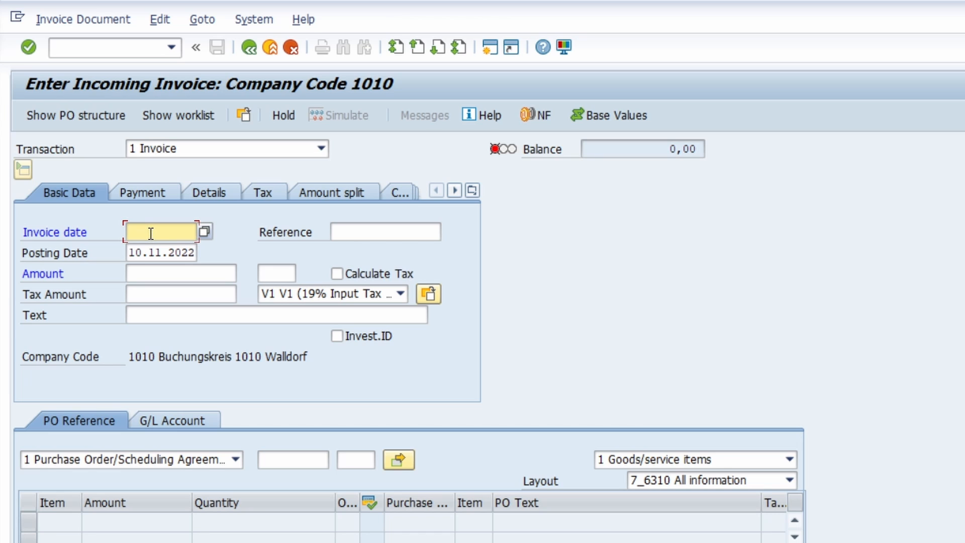
left_click(132, 253)
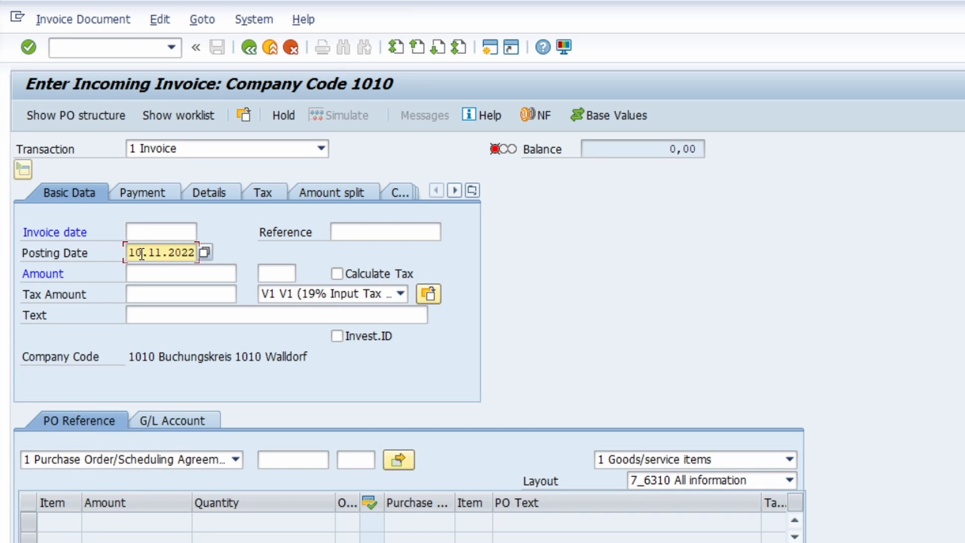
double_click(142, 255)
key("Right")
left_click(178, 357)
left_click_drag(319, 355, 120, 349)
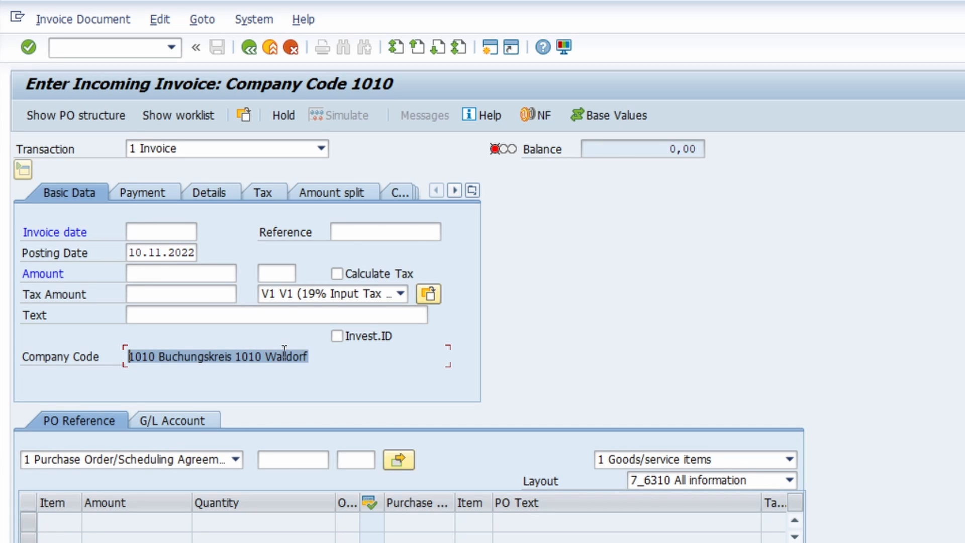
left_click(76, 358)
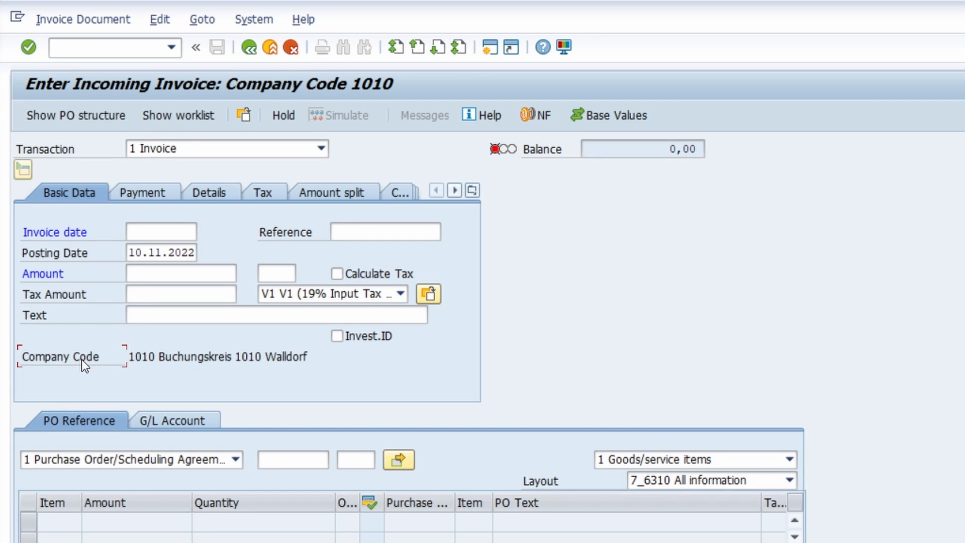
left_click(158, 356)
key("F1")
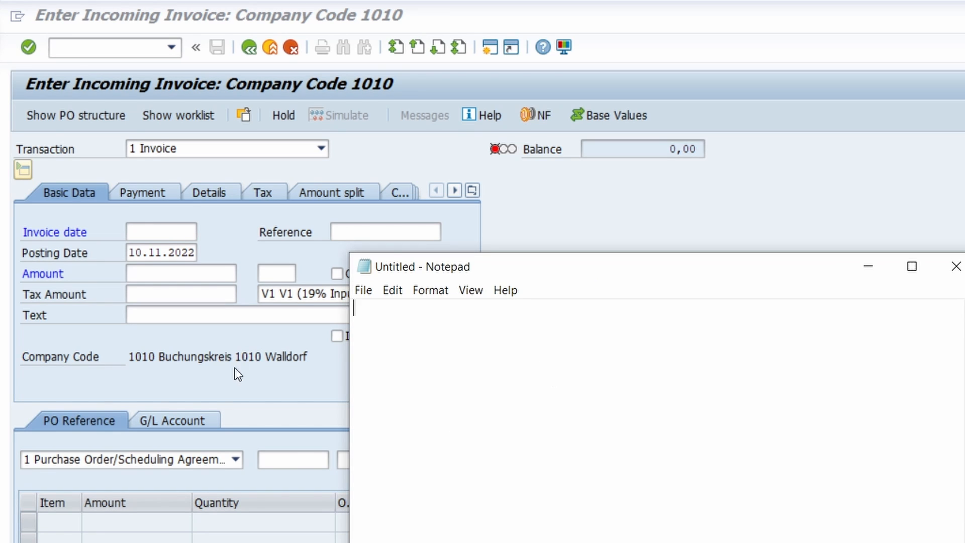
Step: Copy the Company Code value "1010 Buchungskreis 1010 Walldorf" from the invoice's basic data and paste it into Notepad
left_click(216, 358)
left_click_drag(317, 358, 128, 356)
key("ctrl+c")
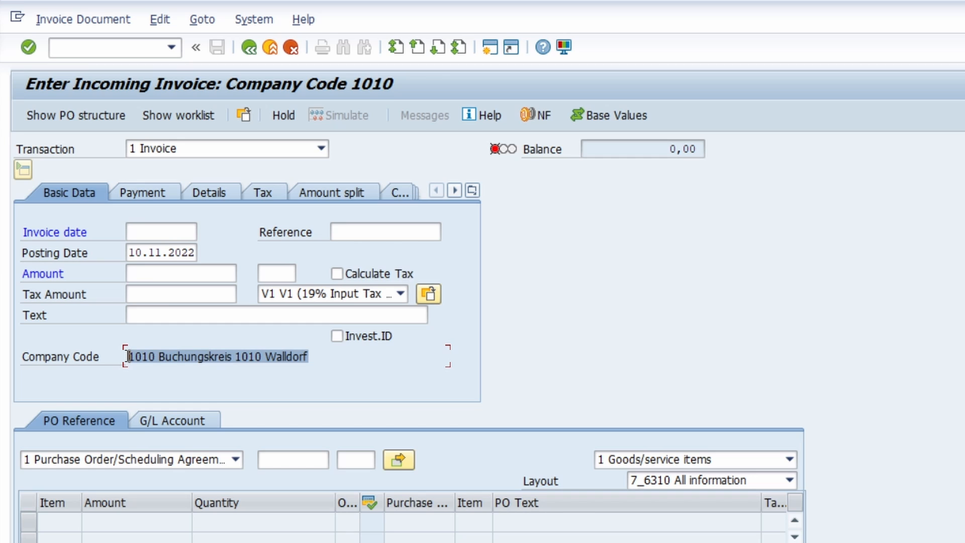
left_click(204, 371)
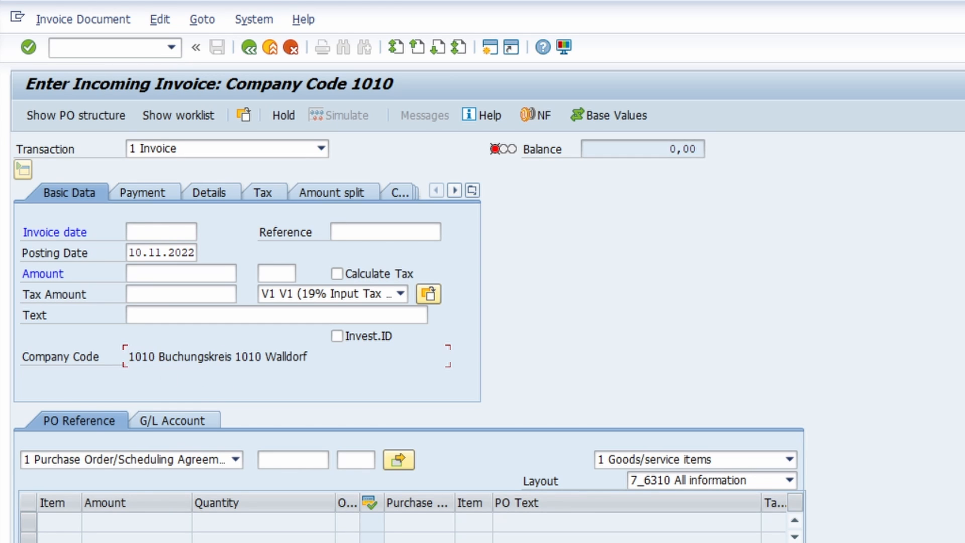
key("alt+Tab")
key("ctrl+v")
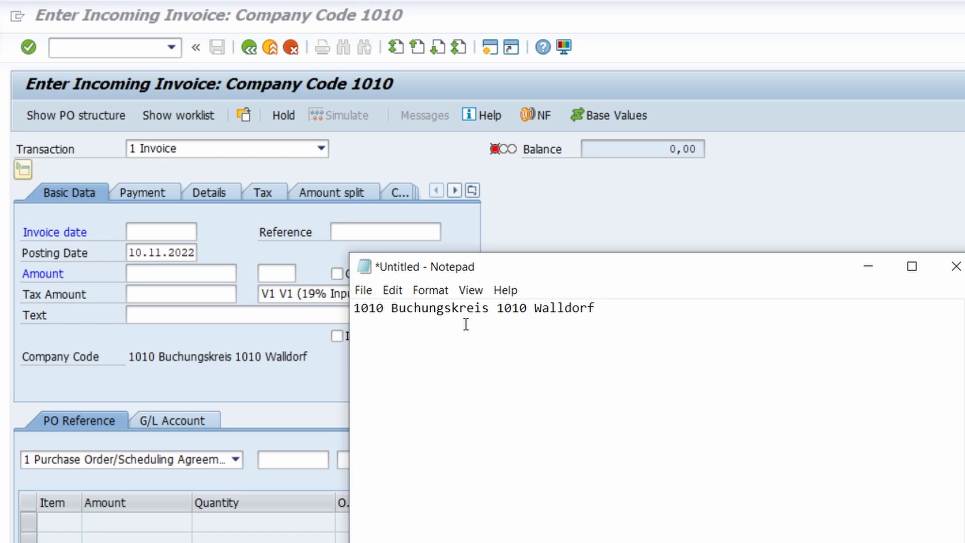
Step: Insert the text "1010 Buchungskreis 1010 Walldorf" a second time in Notepad, separated from the first line by a blank line
left_click(96, 361)
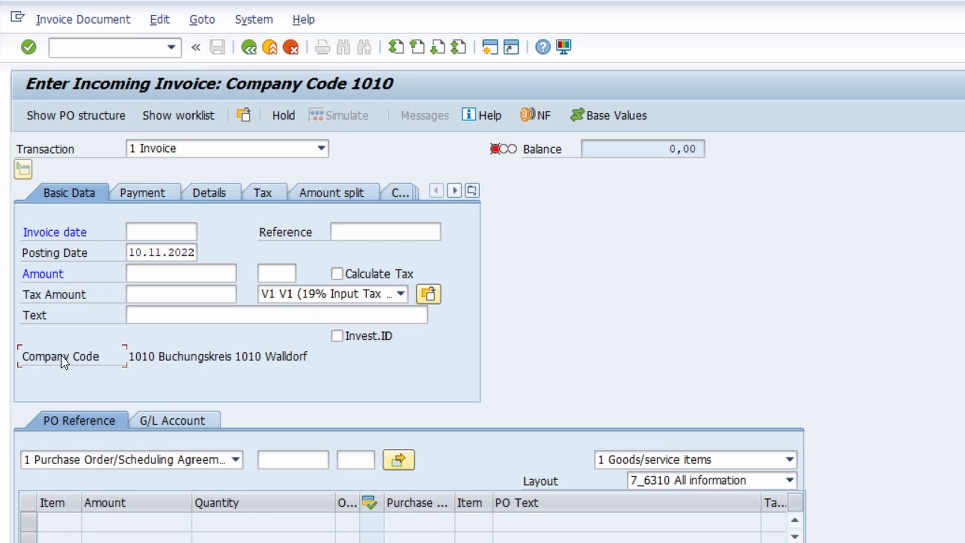
key("alt+Tab")
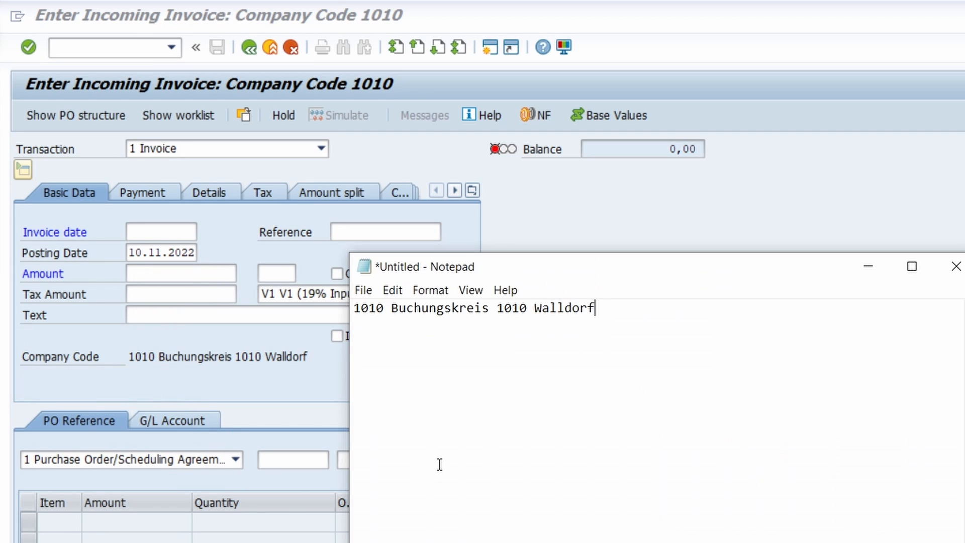
key("ctrl+a")
key("ctrl+c")
left_click(596, 432)
key("Return")
key("ctrl+v")
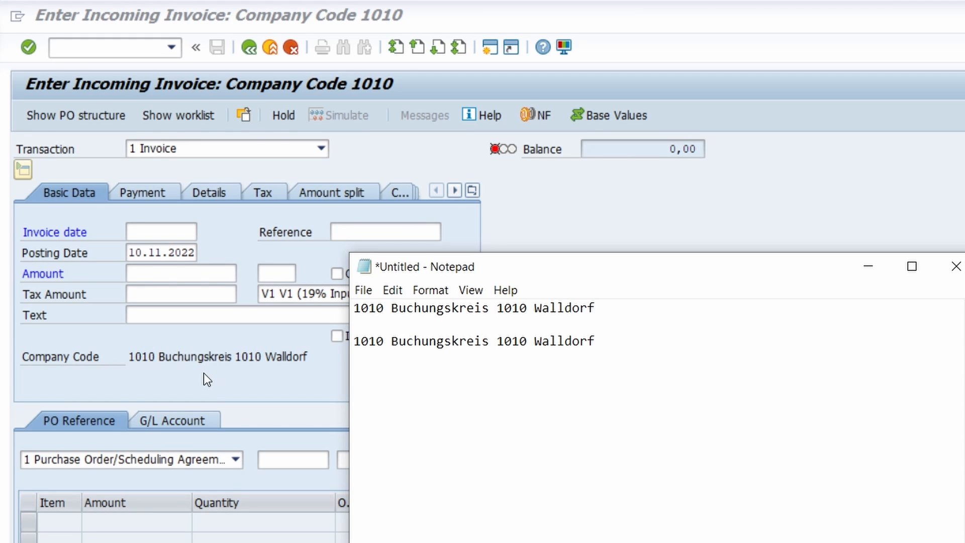
Step: Copy the "Company Code" field label from the invoice screen and paste it into Notepad below the existing text, after a blank line
left_click(95, 357)
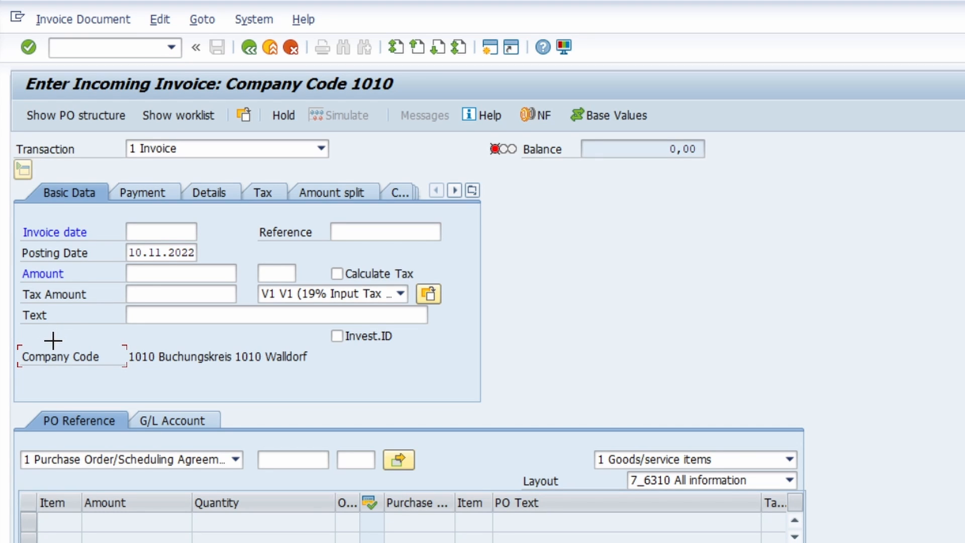
left_click_drag(20, 350, 110, 355)
key("ctrl+c")
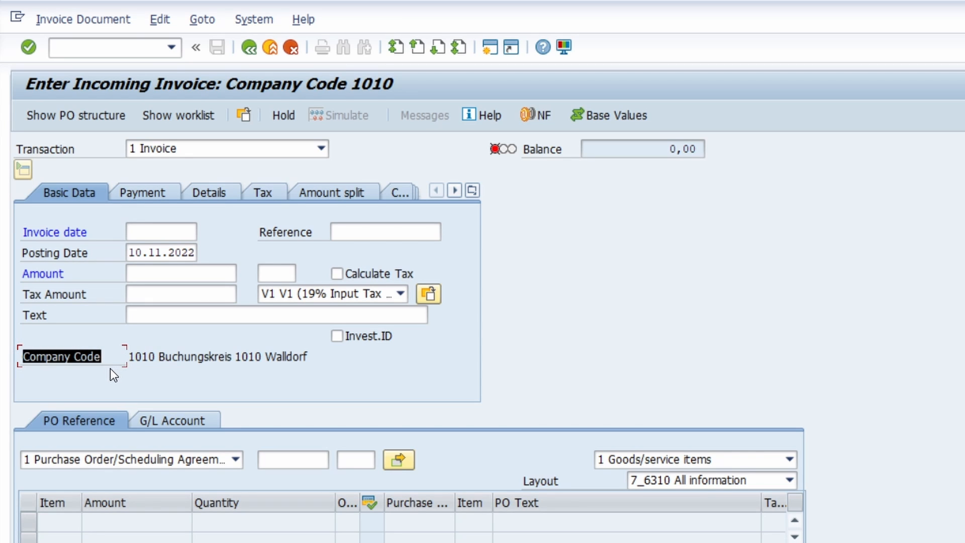
left_click(108, 369)
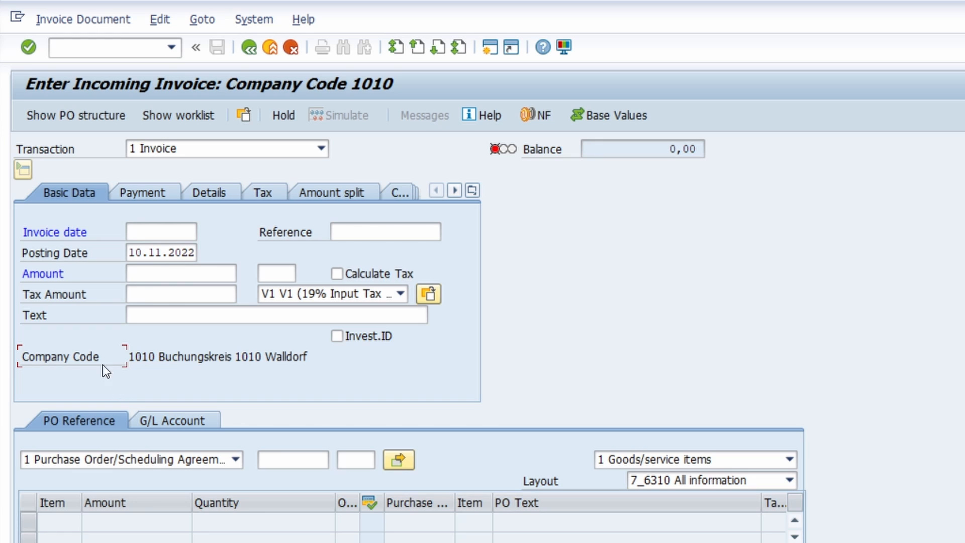
key("alt+Tab")
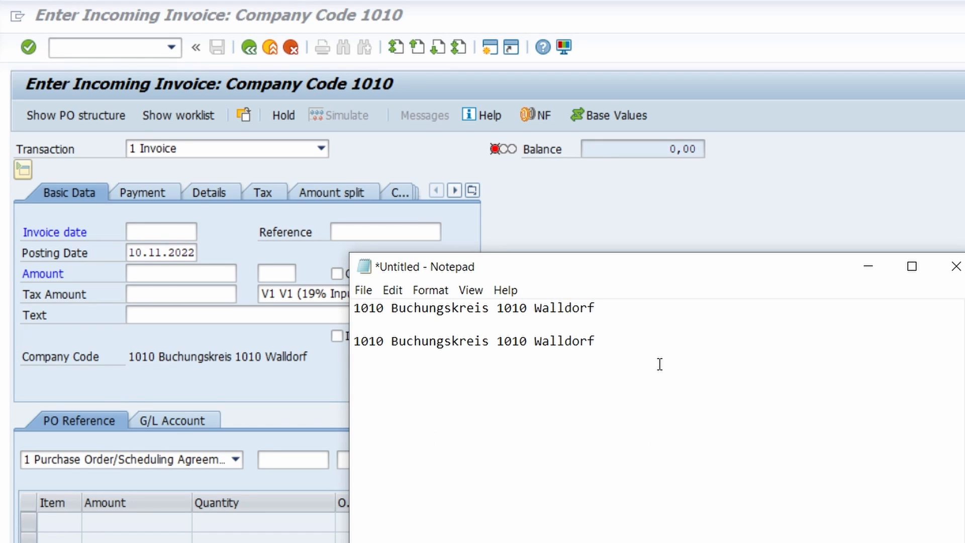
key("Return")
key("Return")
key("ctrl+v")
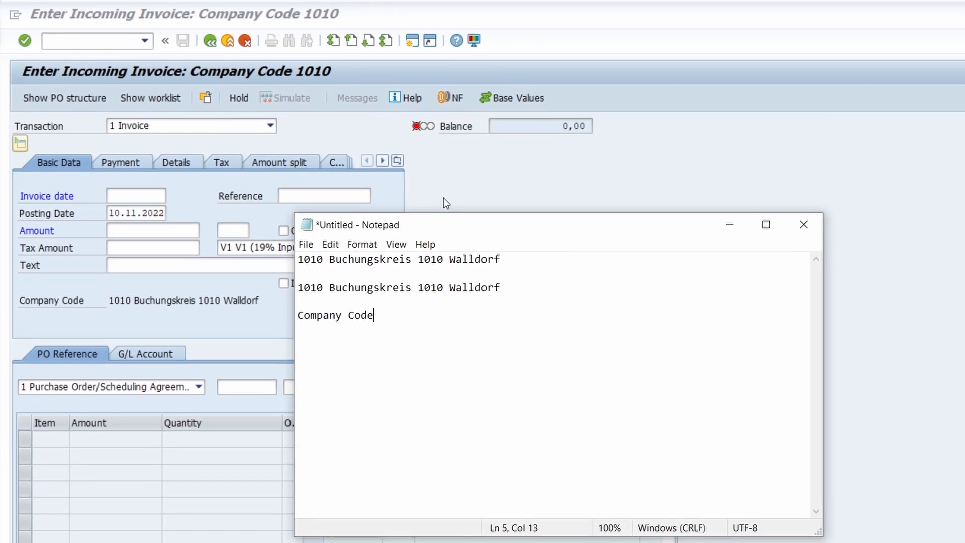
Step: Return to SAP, call transaction /nse38 and open the source code of program Z_TEST in change mode
left_click(526, 234)
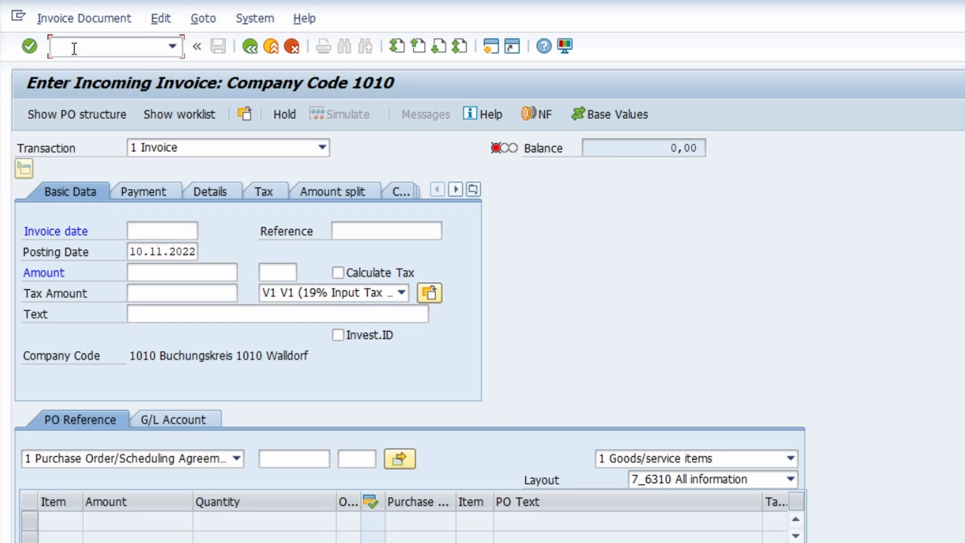
type("/nse")
type("38")
key("Return")
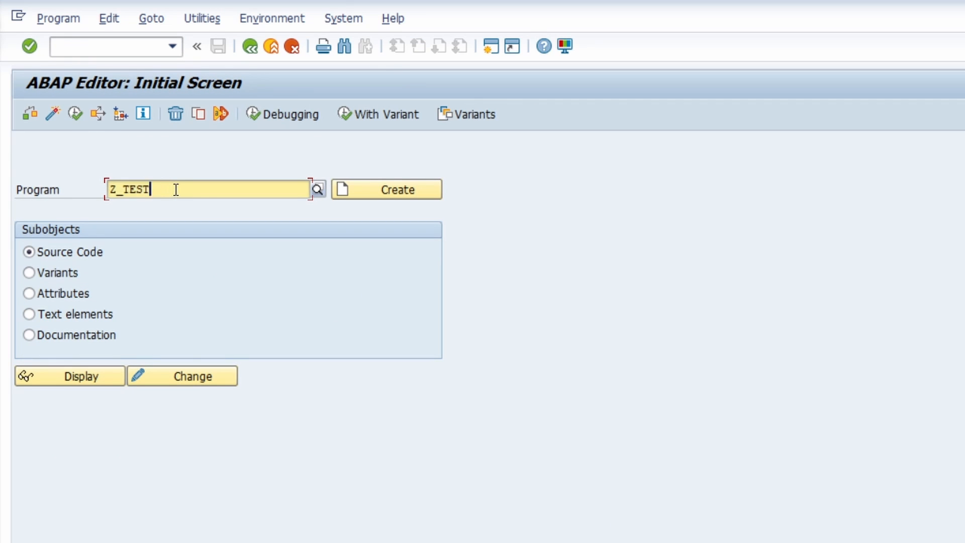
left_click_drag(177, 190, 107, 193)
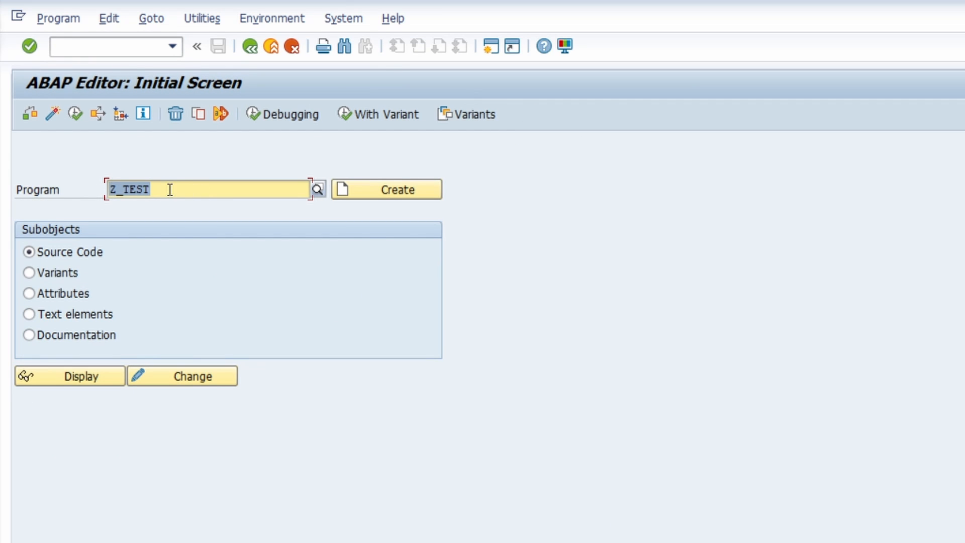
left_click(179, 373)
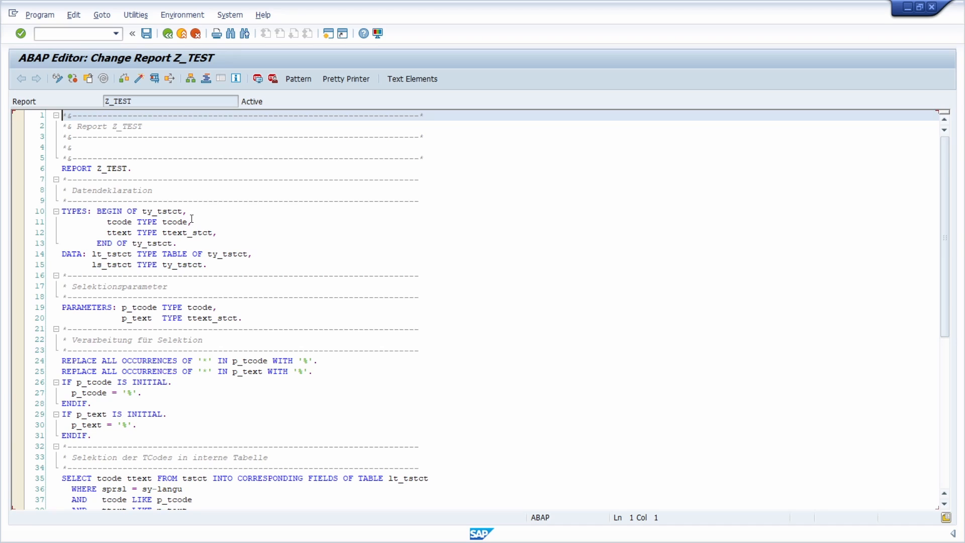
Step: Select single words in the Z_TEST source code one after another, including BEGIN, CORRESPONDING and PARAMETERS
double_click(107, 210)
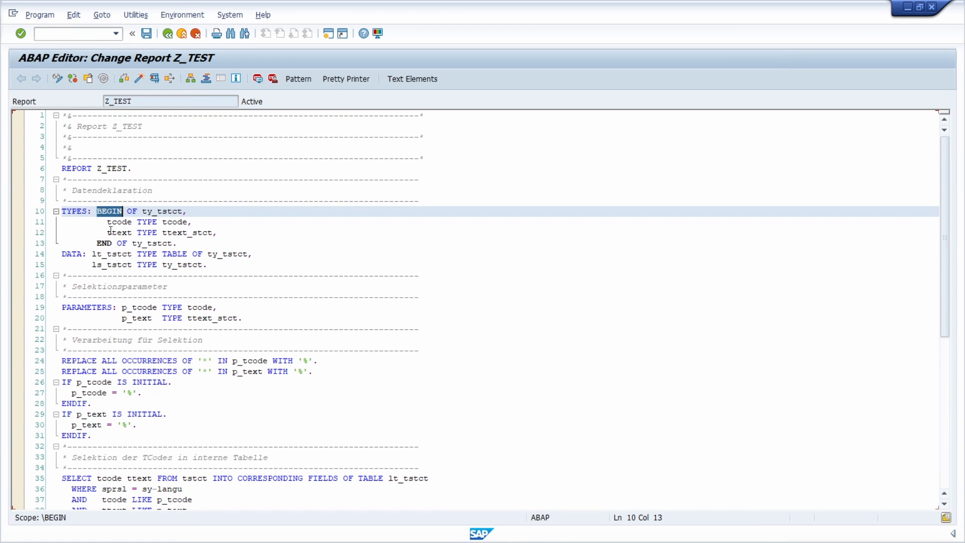
double_click(260, 480)
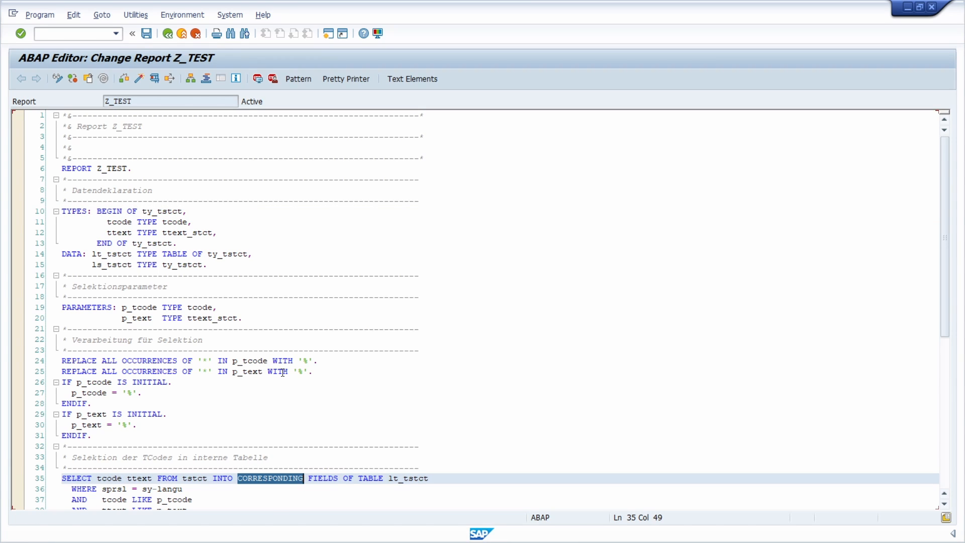
double_click(154, 361)
double_click(86, 360)
double_click(89, 307)
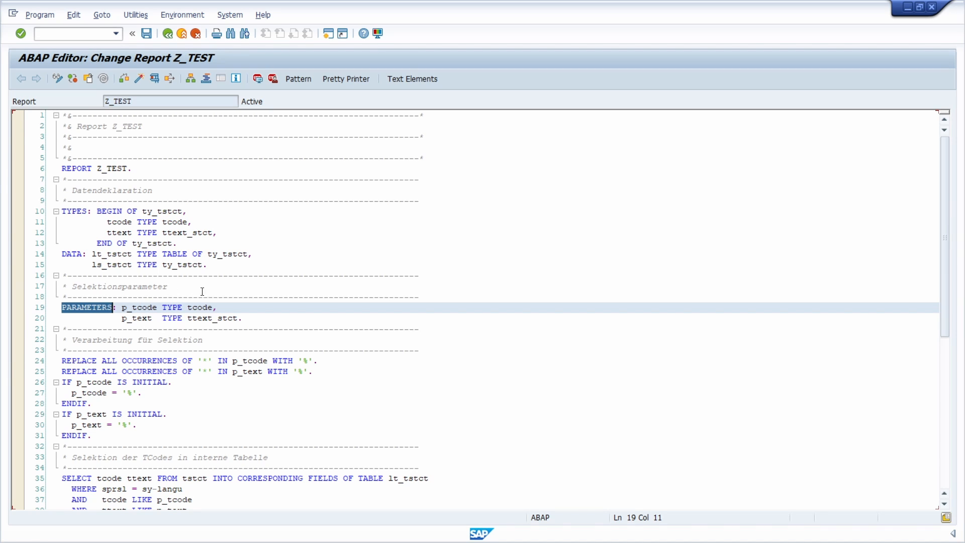
left_click(142, 311)
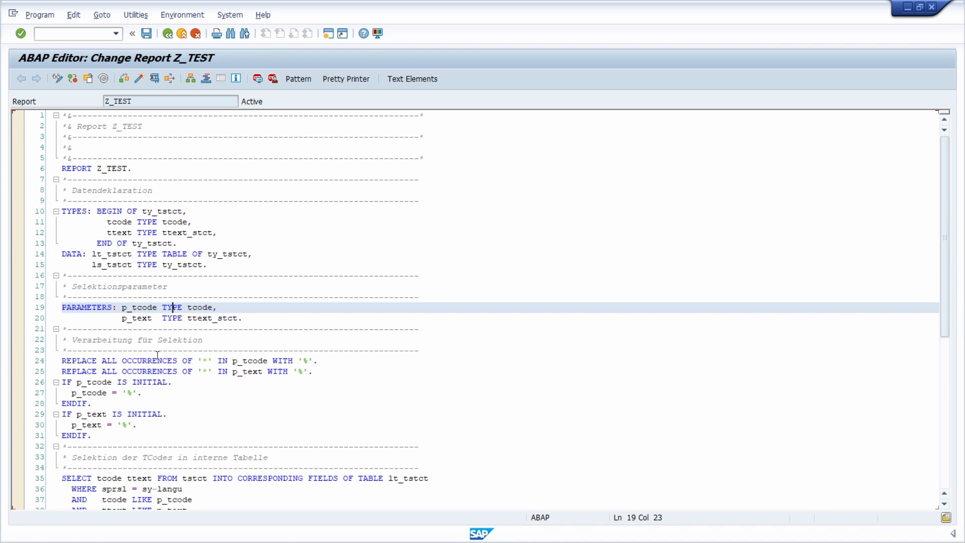
Step: Place the cursor in line 24 of the Z_TEST source code and advance it to column 45, inside the word WITH
left_click(227, 361)
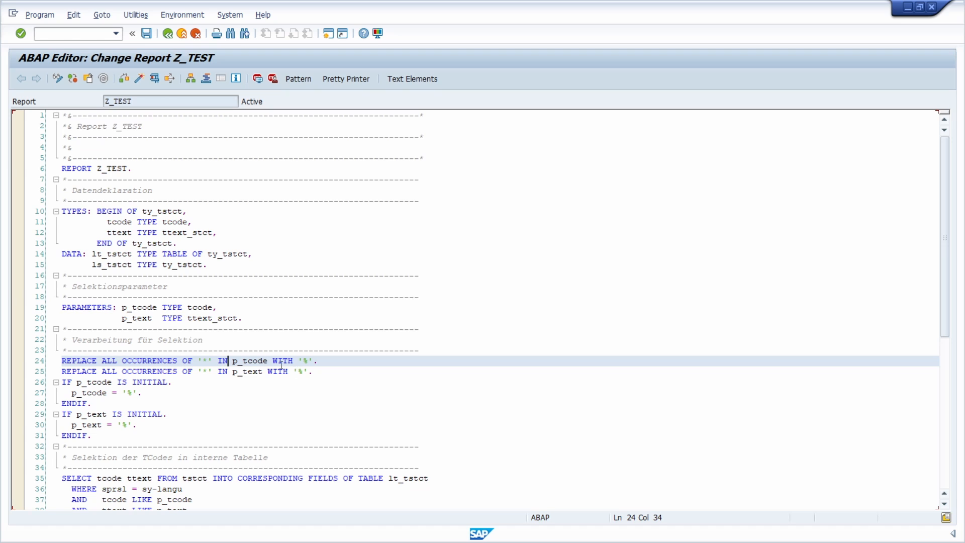
key("Right")
key("Right")
key("Right")
key("Right")
key("Right")
key("Right")
key("Right")
key("Right")
key("Right")
key("Right")
key("Right")
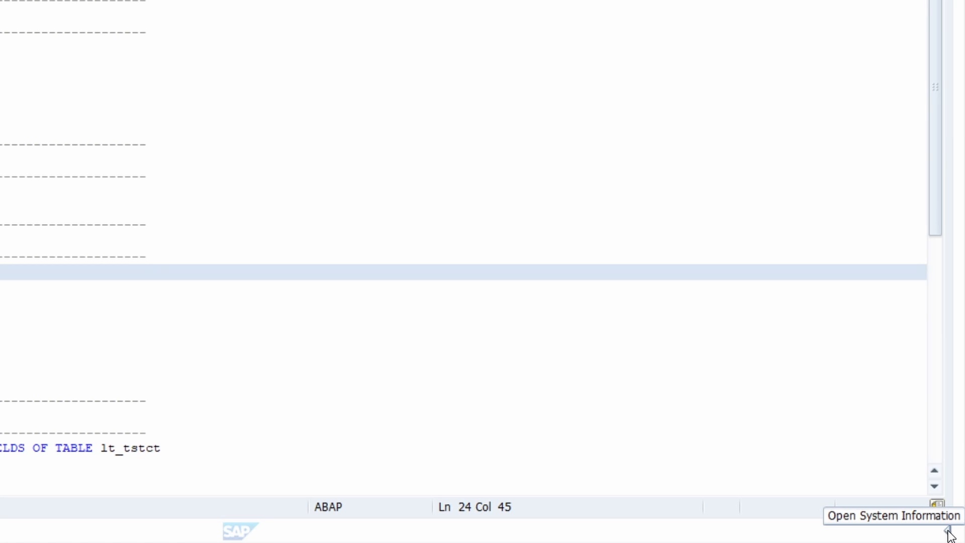
Step: Expand the system information in the status bar and set it to show the current transaction
left_click(948, 532)
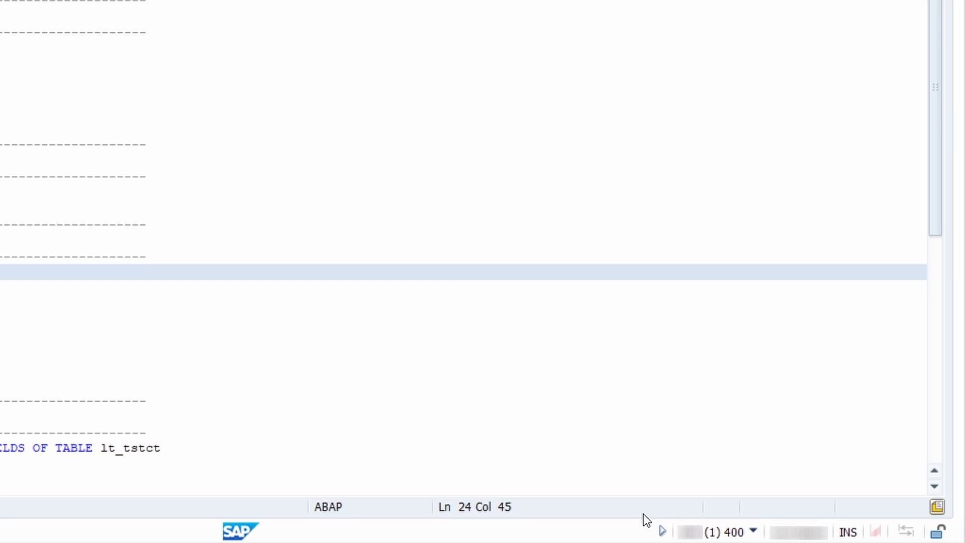
left_click(753, 532)
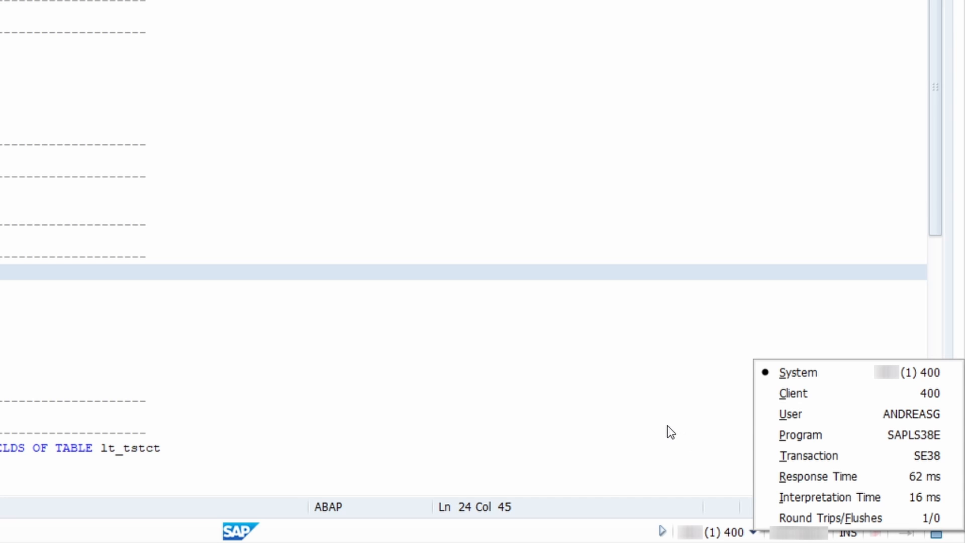
left_click(833, 455)
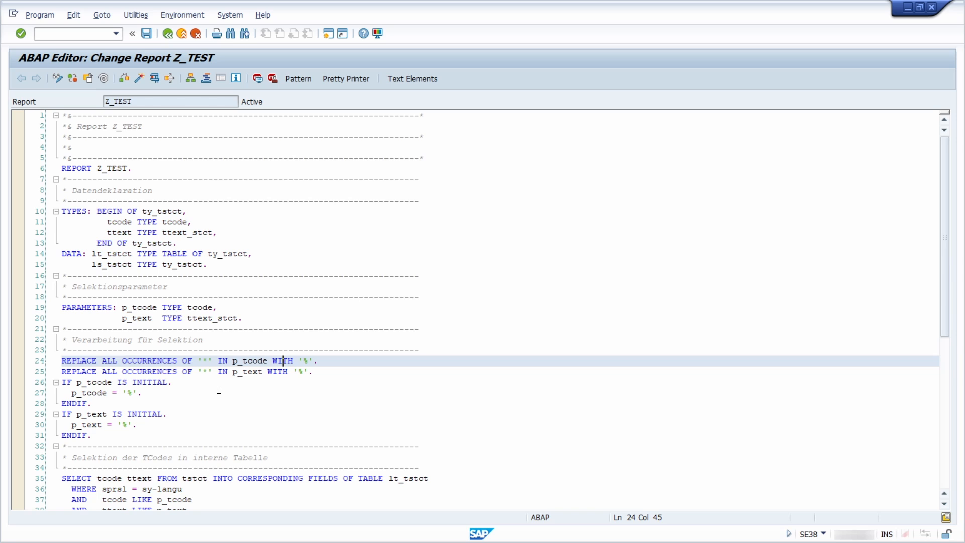
Step: Leave the ABAP editor by calling transaction /nmiro
left_click(64, 34)
type("/n")
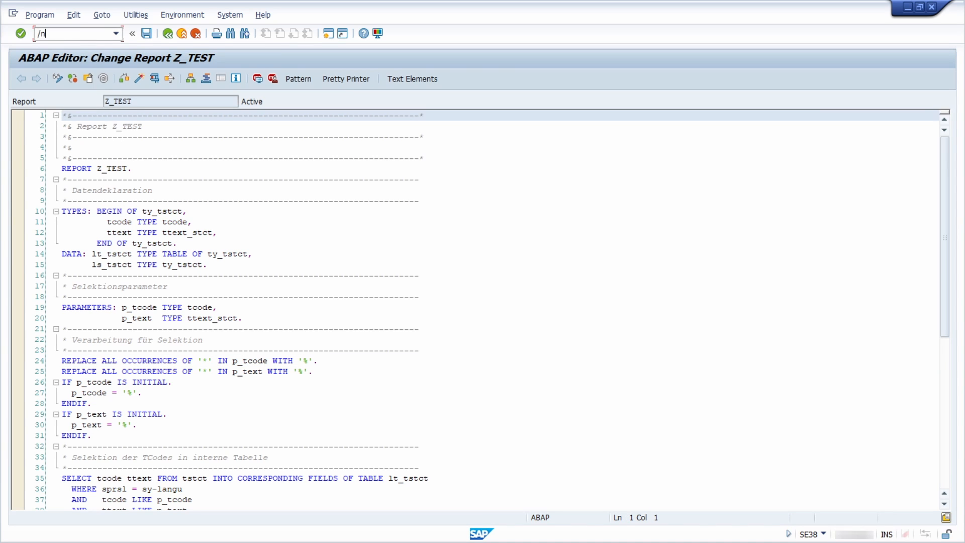
type("miro")
key("Return")
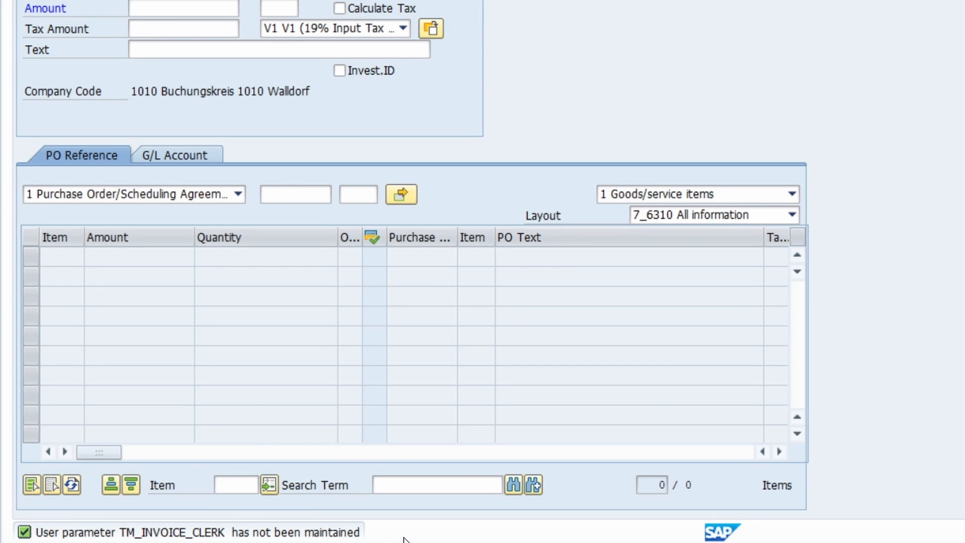
Step: Open the long text of the status message about user parameter TM_INVOICE_CLERK, move its window aside and close it
double_click(167, 531)
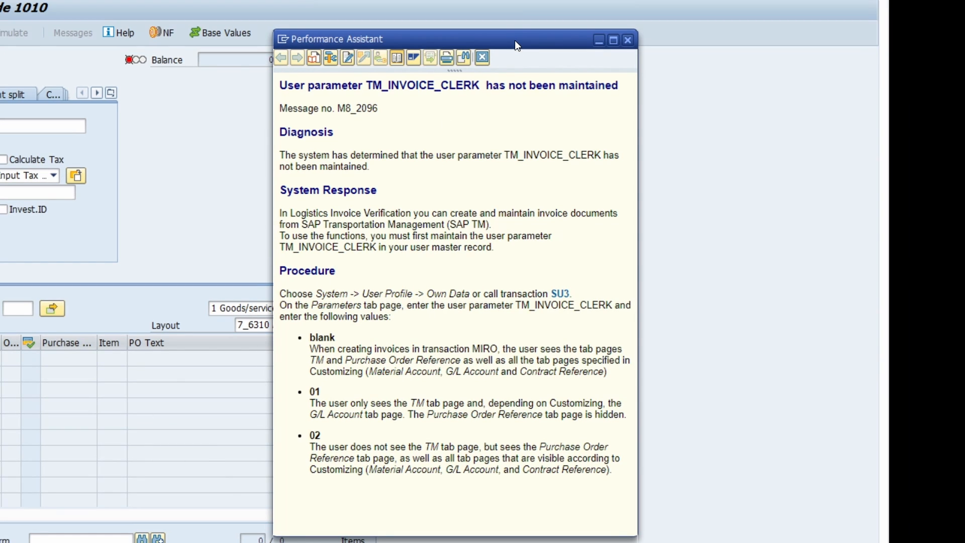
left_click_drag(514, 40, 425, 42)
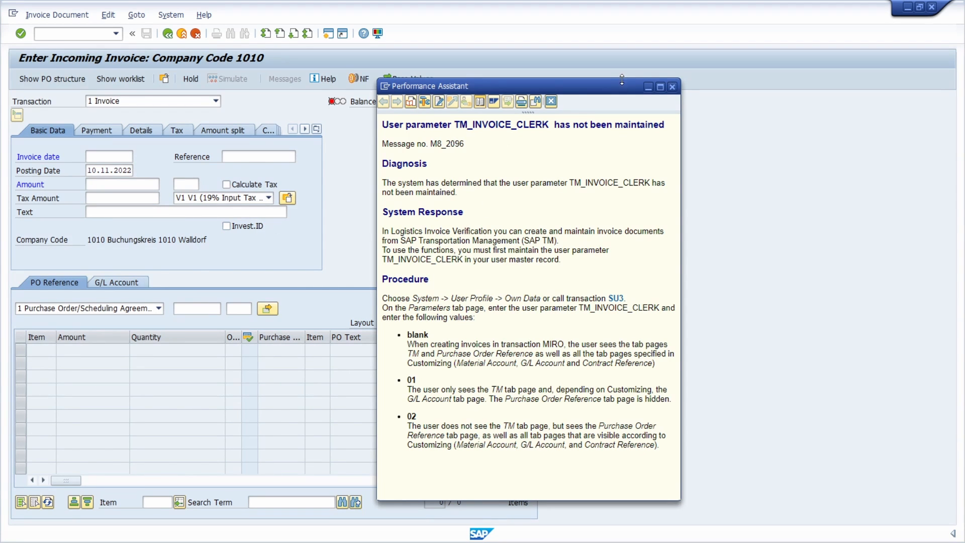
left_click(672, 87)
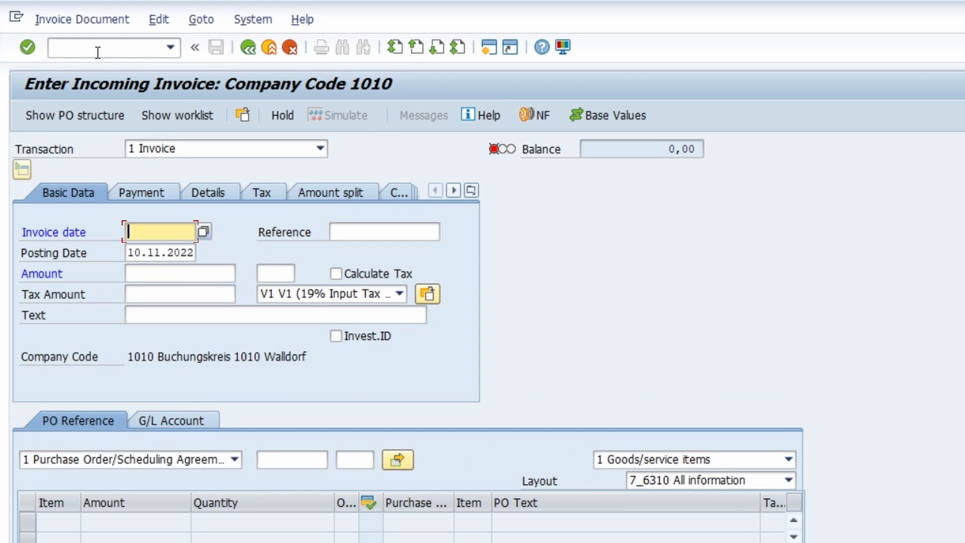
Step: Collapse the command field on the invoice screen and expand it again
left_click(98, 53)
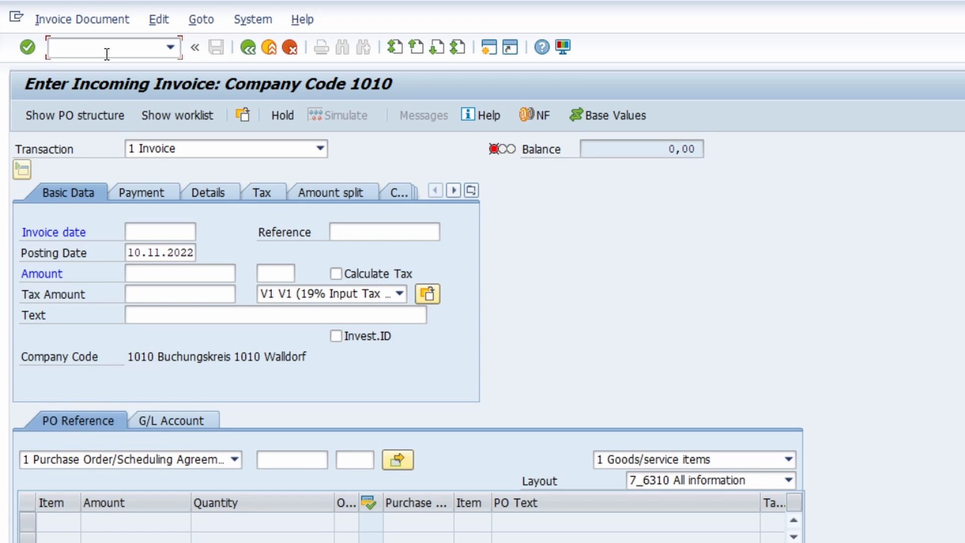
left_click(194, 48)
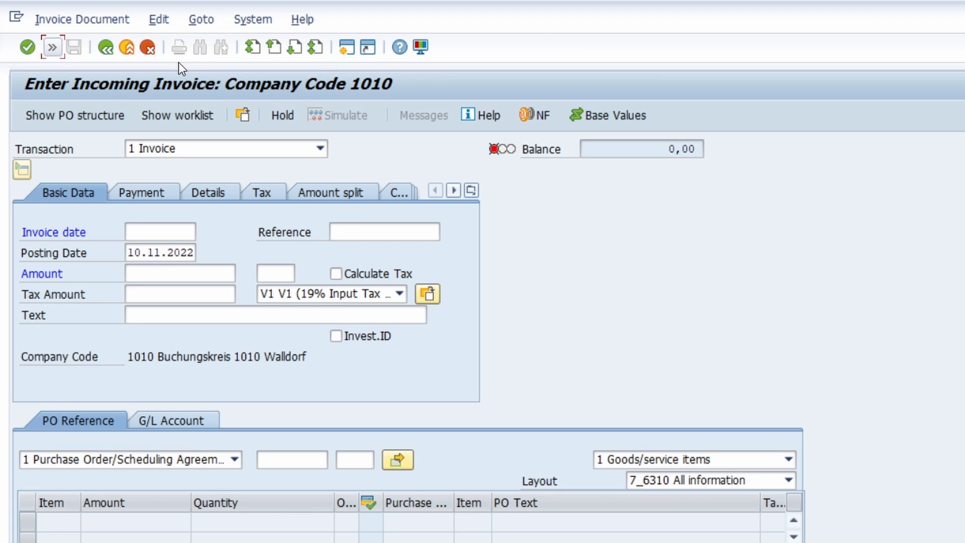
left_click(55, 48)
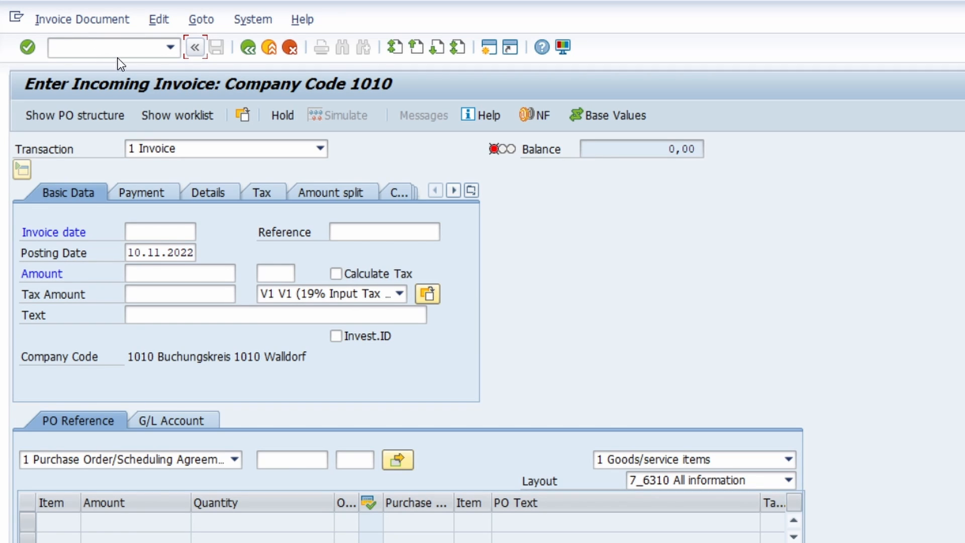
Step: Open the SAP GUI options from SAP Logon and display the Visualization 1 settings under Interaction Design
left_click(564, 47)
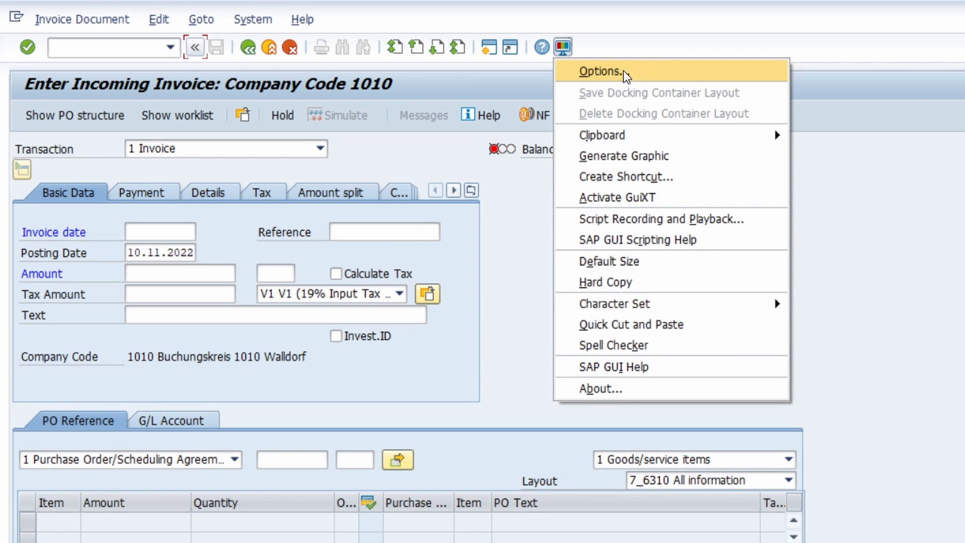
left_click(663, 73)
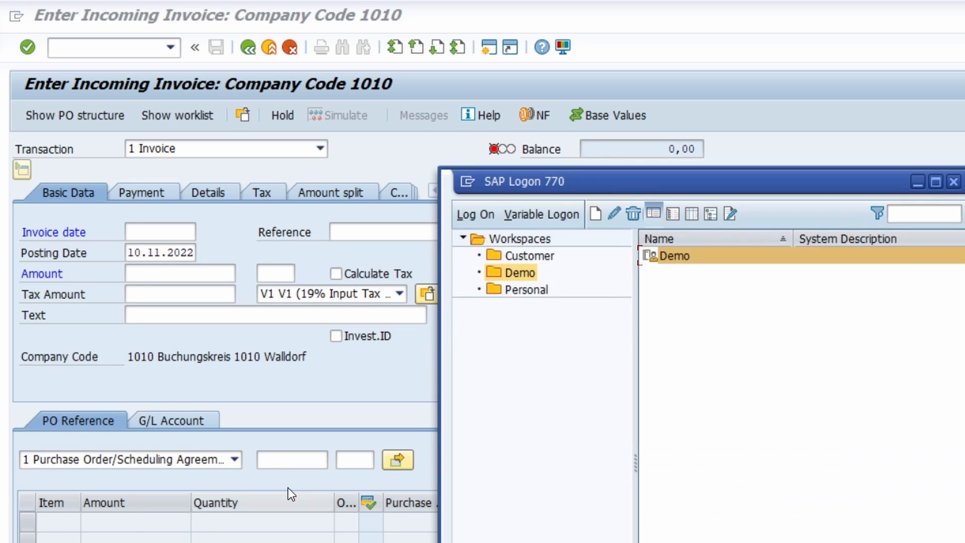
left_click(466, 179)
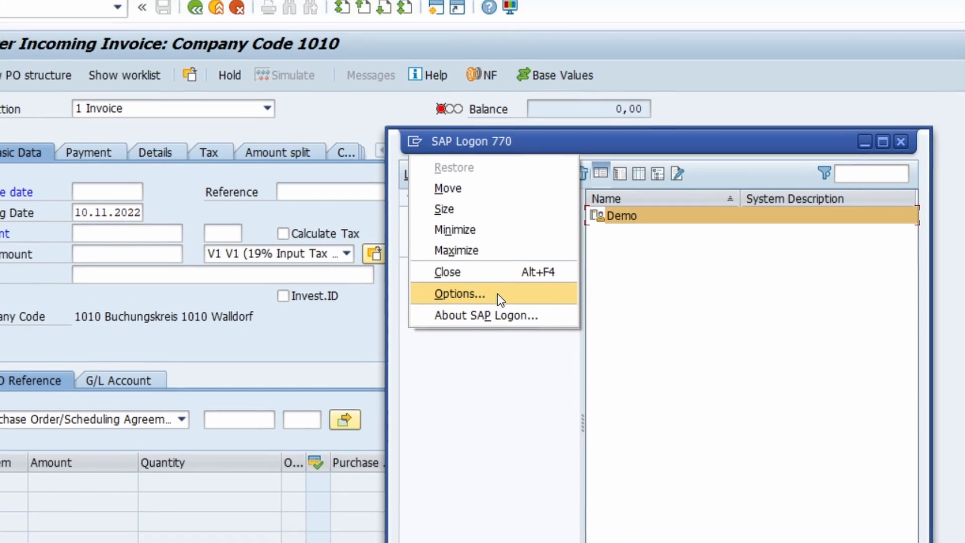
left_click(550, 332)
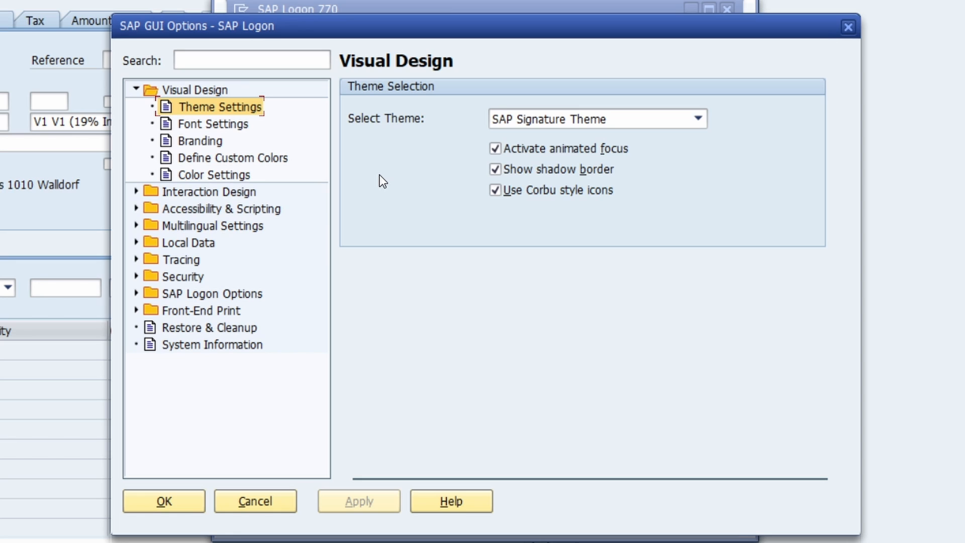
left_click(137, 192)
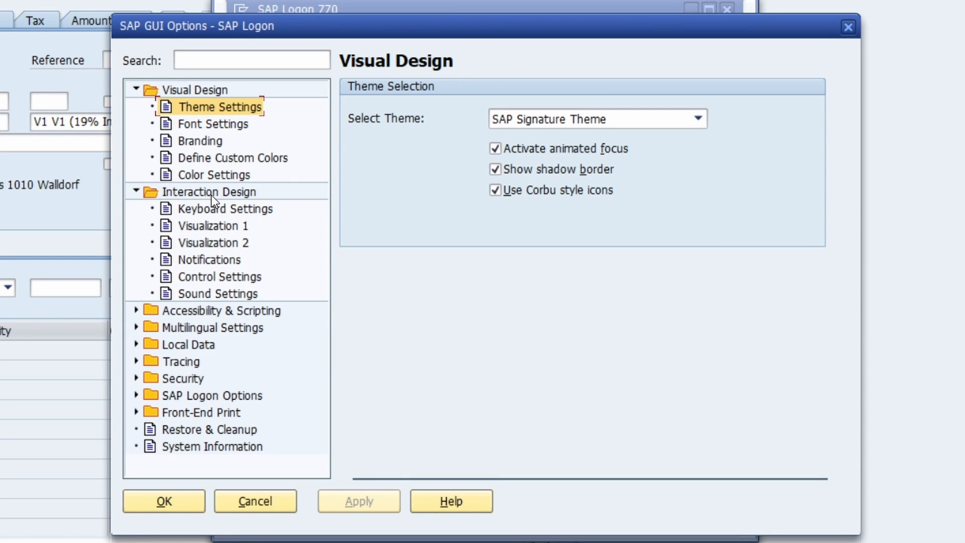
left_click(215, 225)
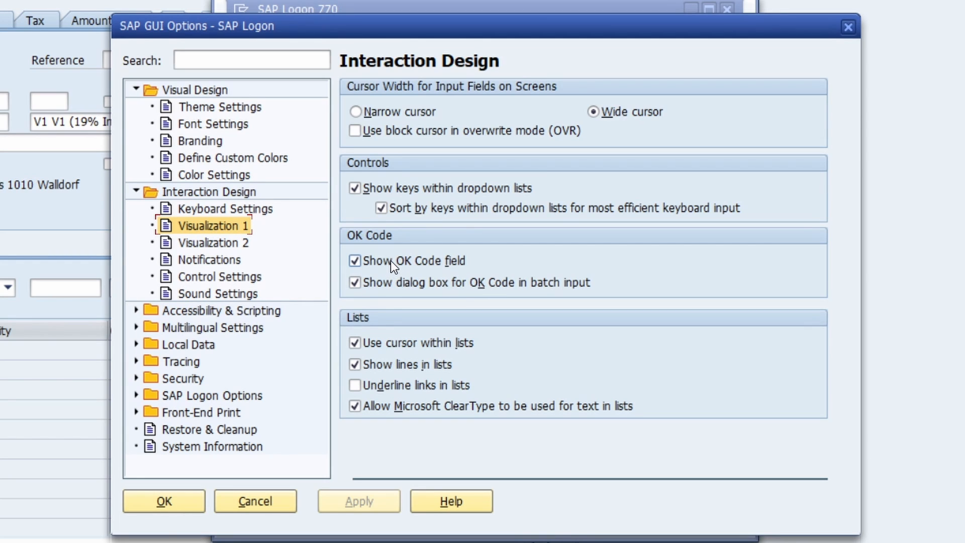
Step: Make sure the option "Show OK Code field" is enabled, apply the setting and confirm the options
left_click(354, 260)
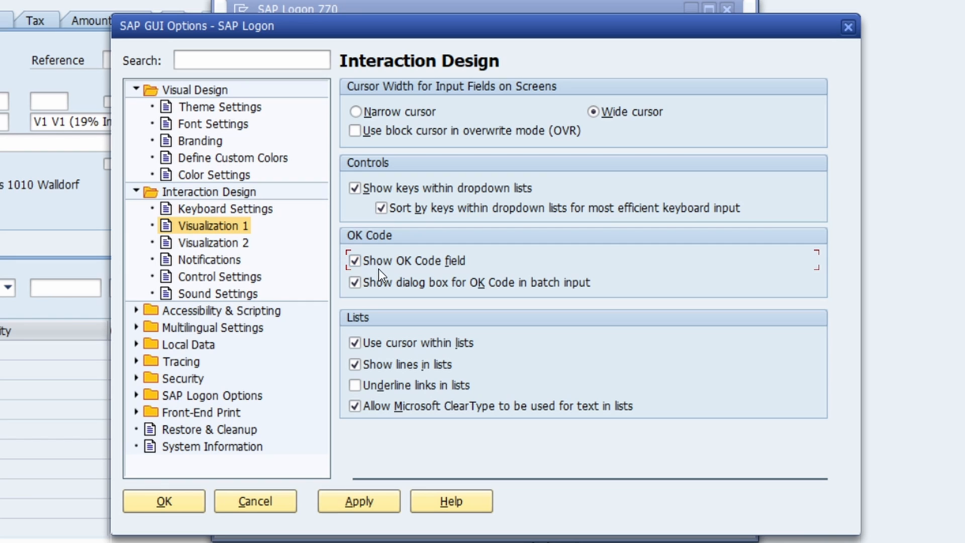
left_click(363, 496)
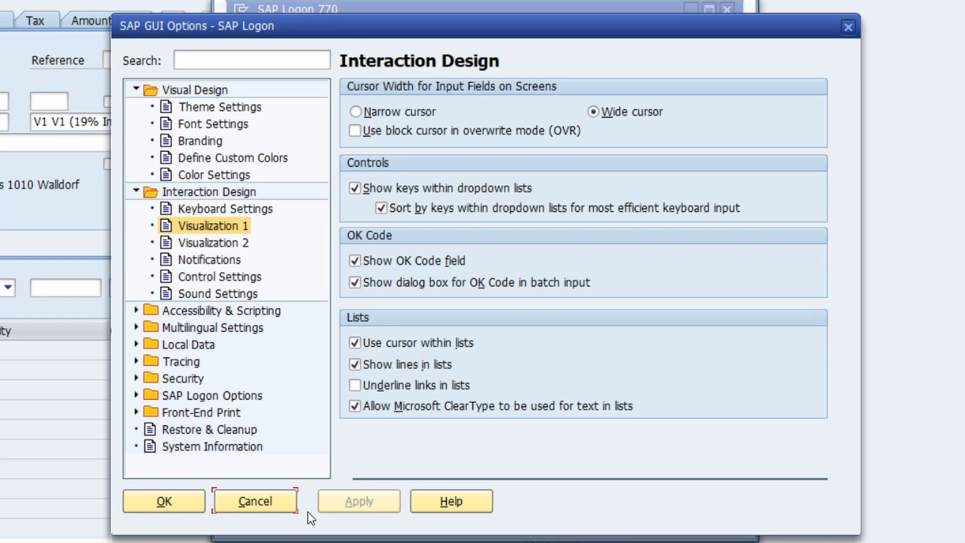
left_click(159, 505)
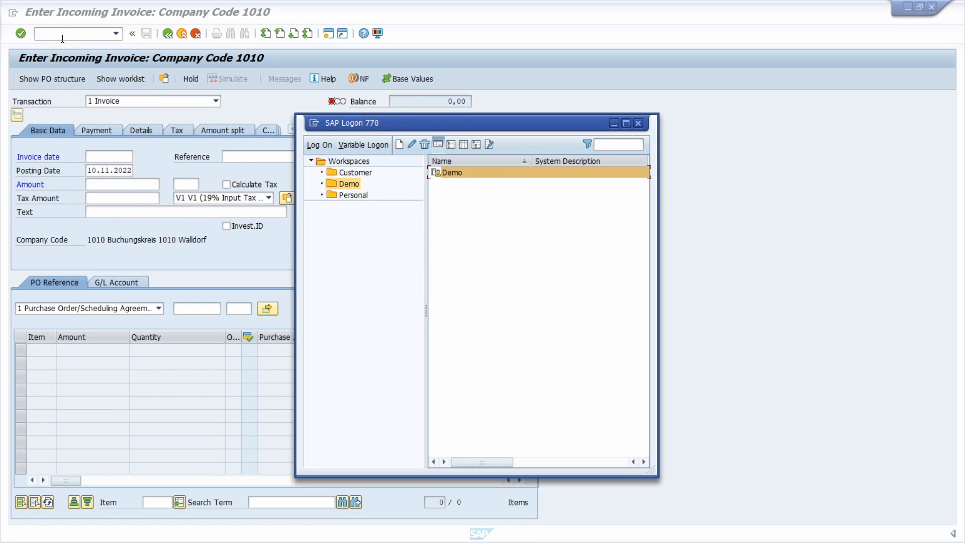
Step: Return to the invoice screen, put the cursor in the command field and call transaction /nse16n
left_click(63, 34)
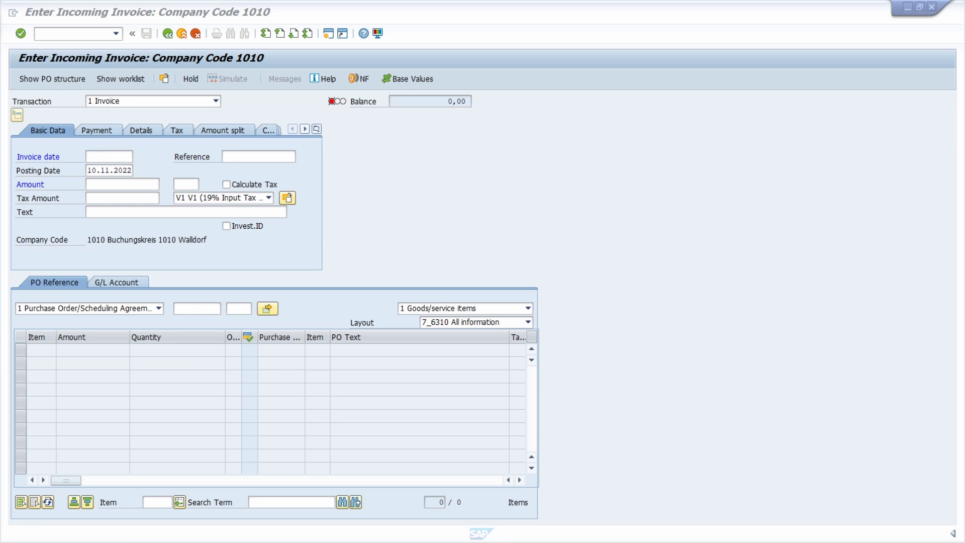
left_click(394, 246)
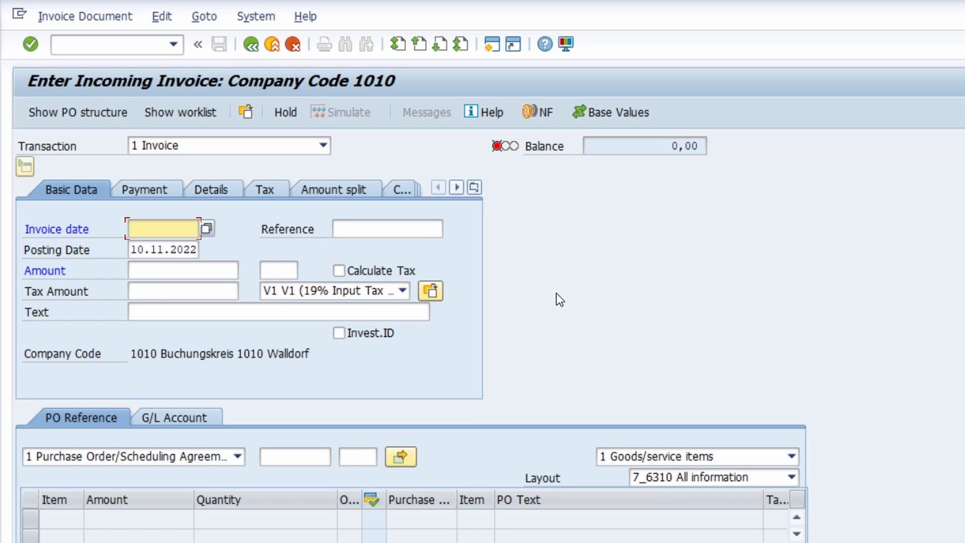
key("ctrl+slash")
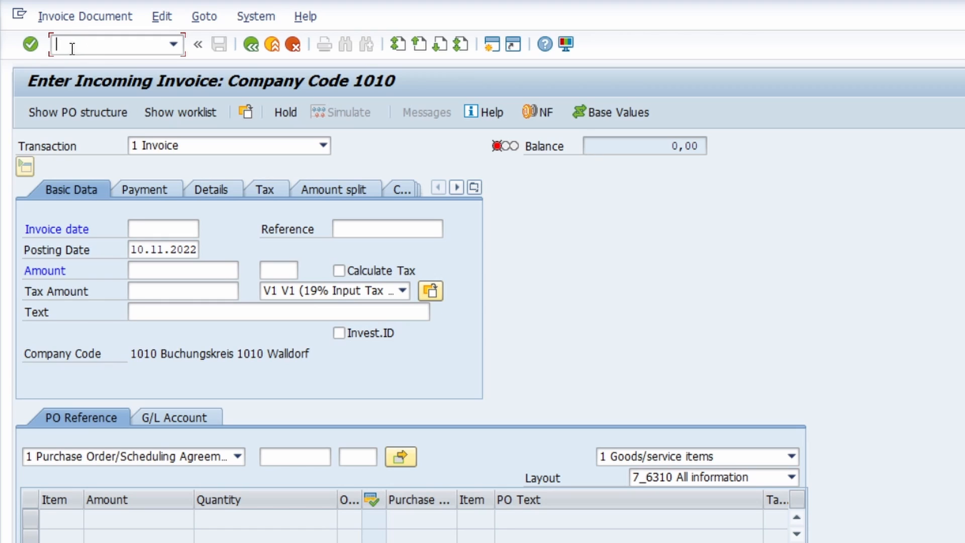
type("/nse16")
key("Return")
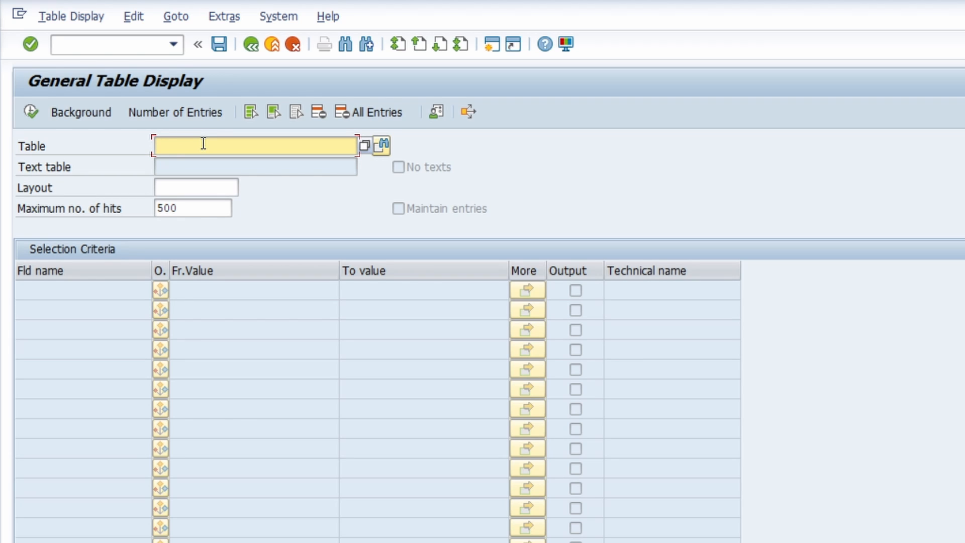
Step: Go back to SAP Easy Access and call transaction se16n without a prefix
key("ctrl+/")
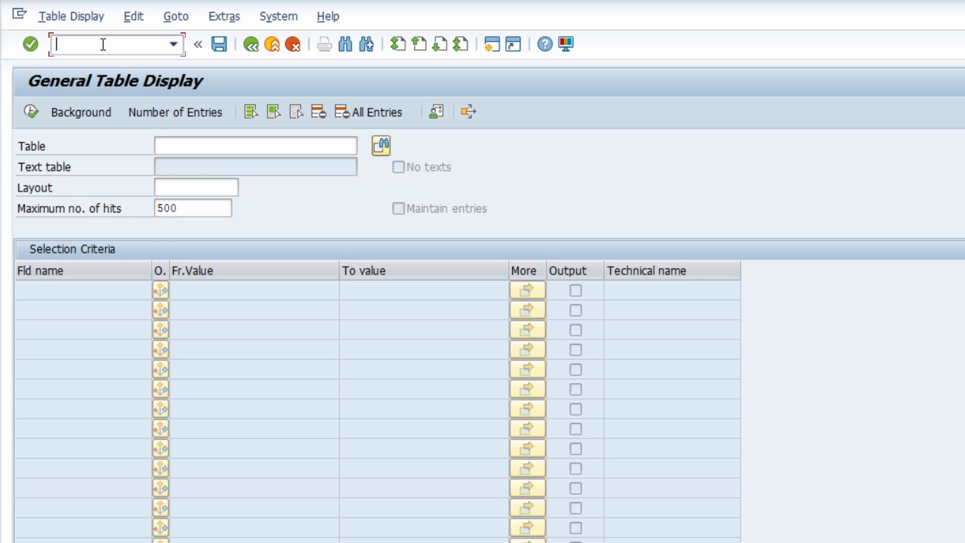
type("/n")
left_click(248, 47)
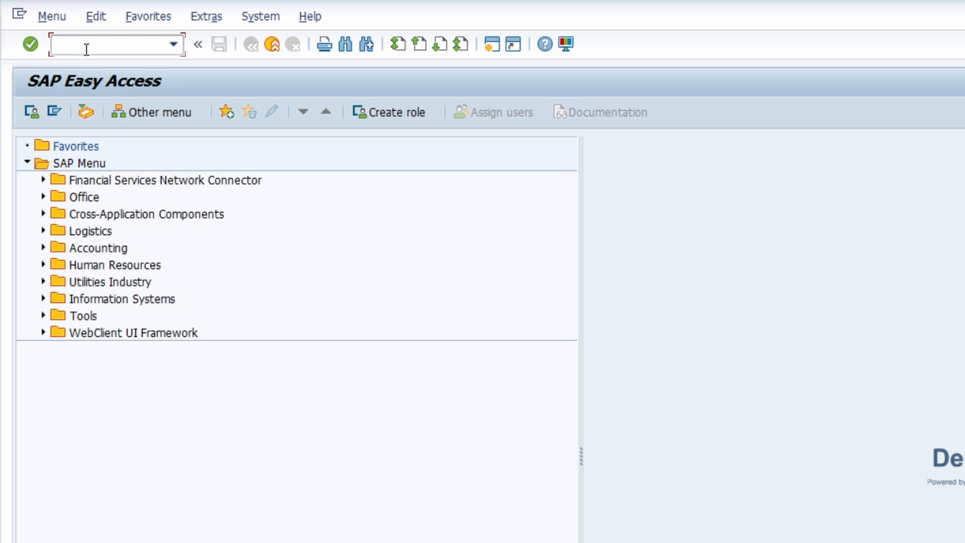
type("se16n")
key("Return")
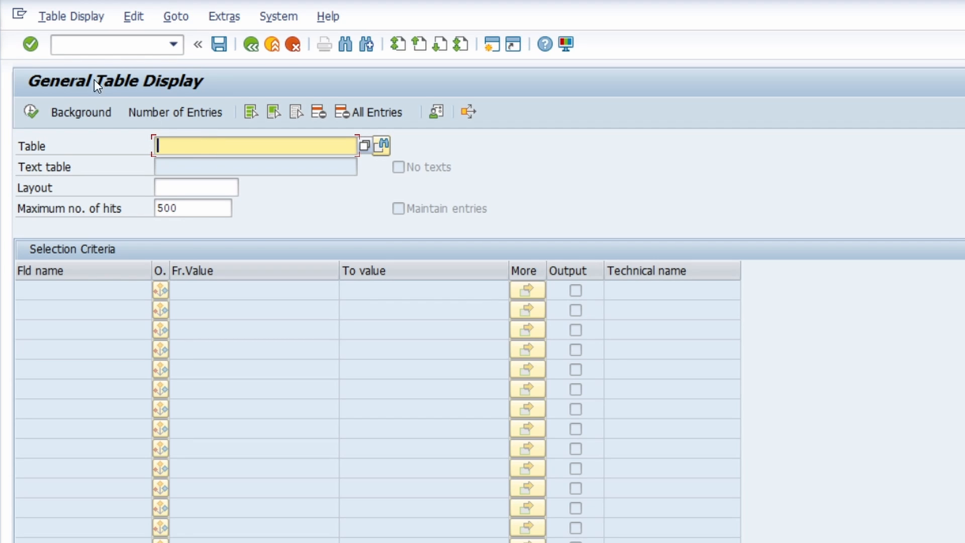
Step: Try to call transaction miro without the /n prefix from General Table Display
left_click(94, 49)
type("/h")
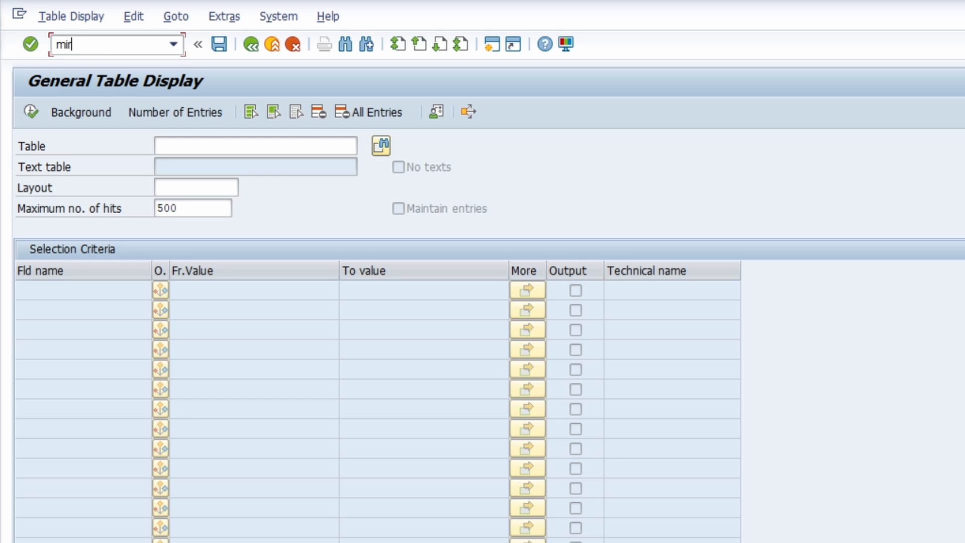
key("Return")
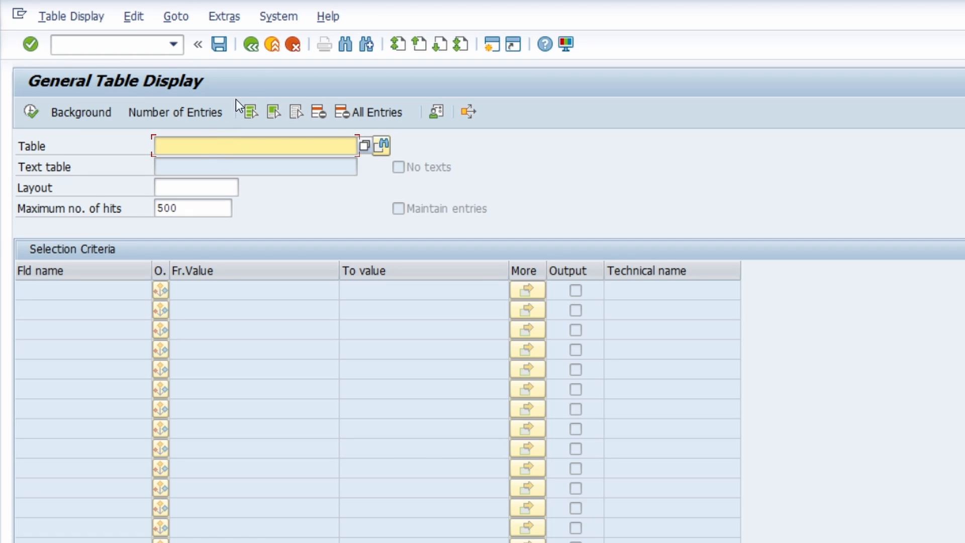
Step: Go back to SAP Easy Access and call transaction miro without a prefix
left_click(252, 44)
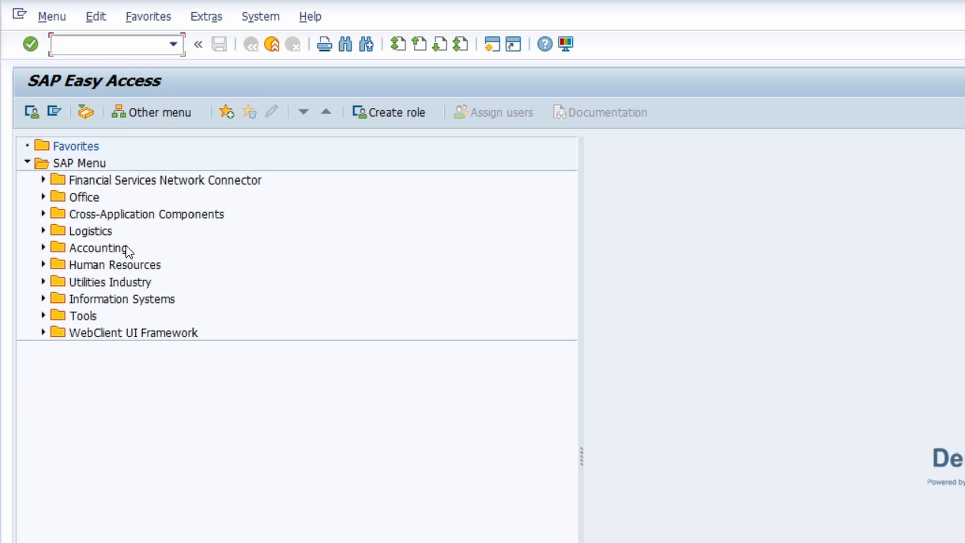
type("miro")
key("Return")
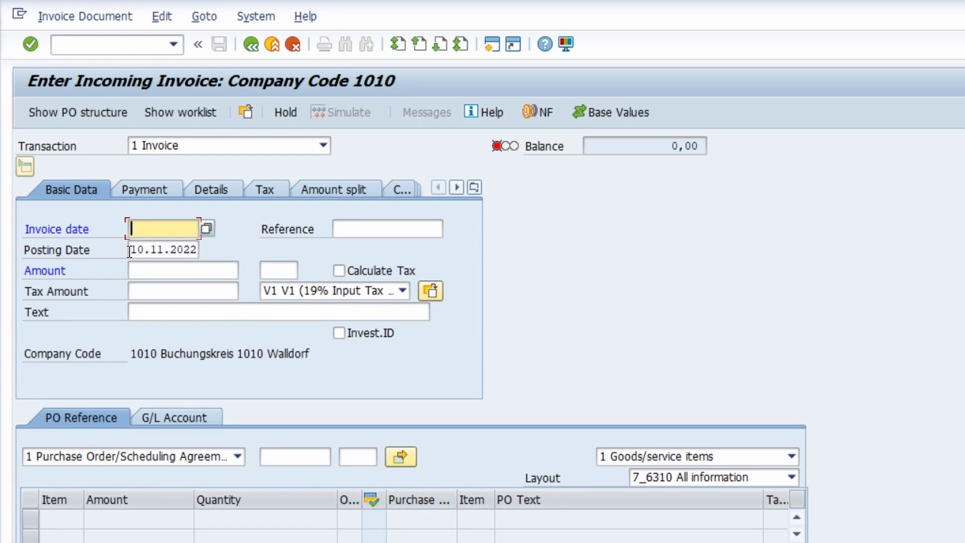
Step: Switch directly from the invoice screen to General Table Display by calling /nse16n
left_click(92, 49)
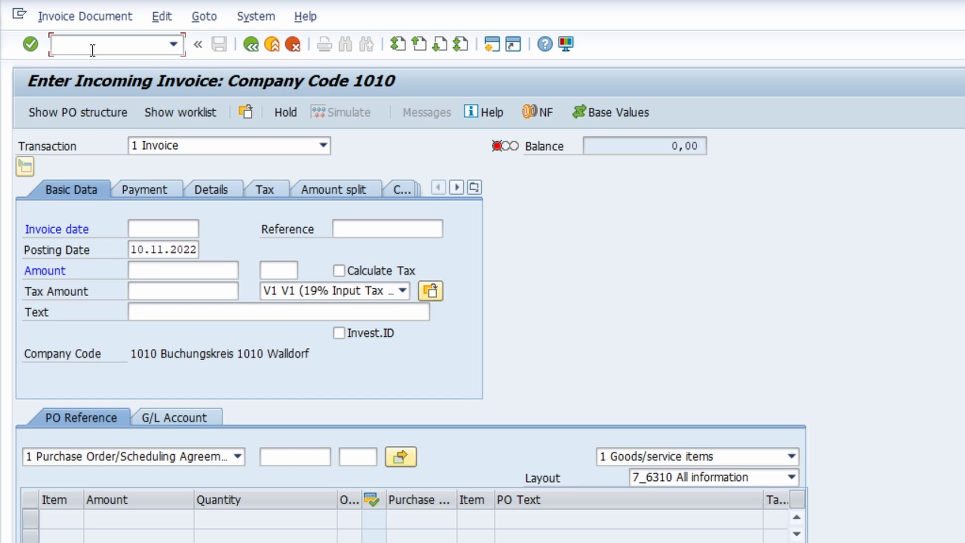
type("/n")
type("se16n")
key("Return")
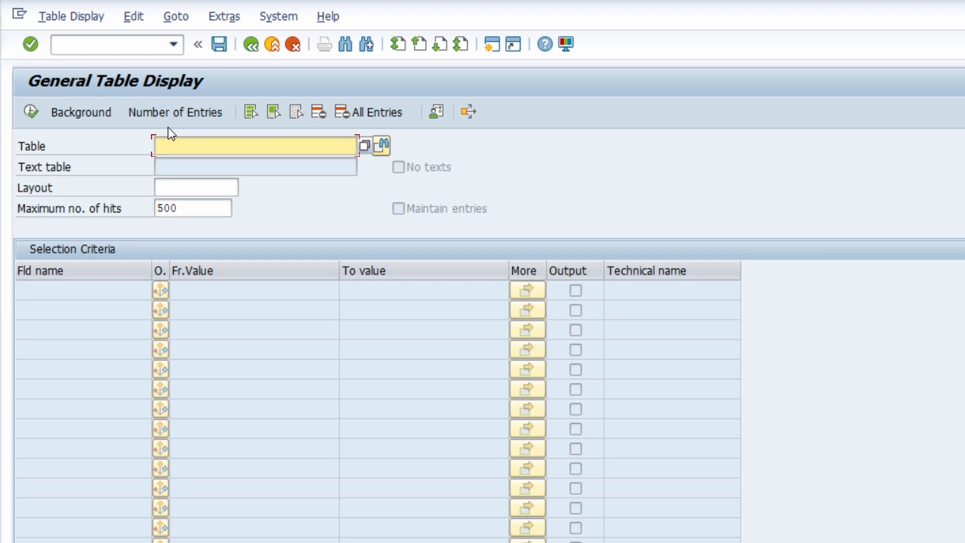
Step: Enter the prefix /o in the command field and open a new GUI window
left_click(95, 47)
type("/o")
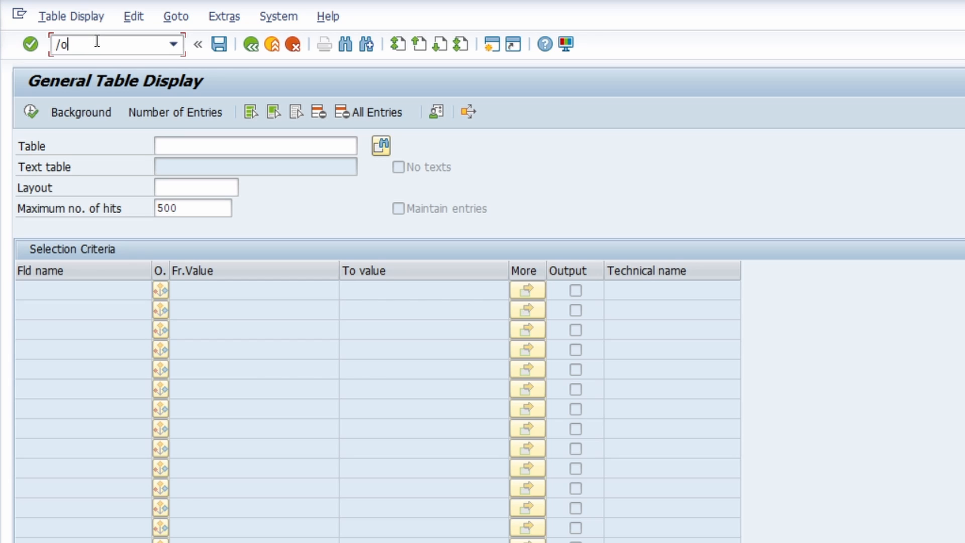
left_click(491, 46)
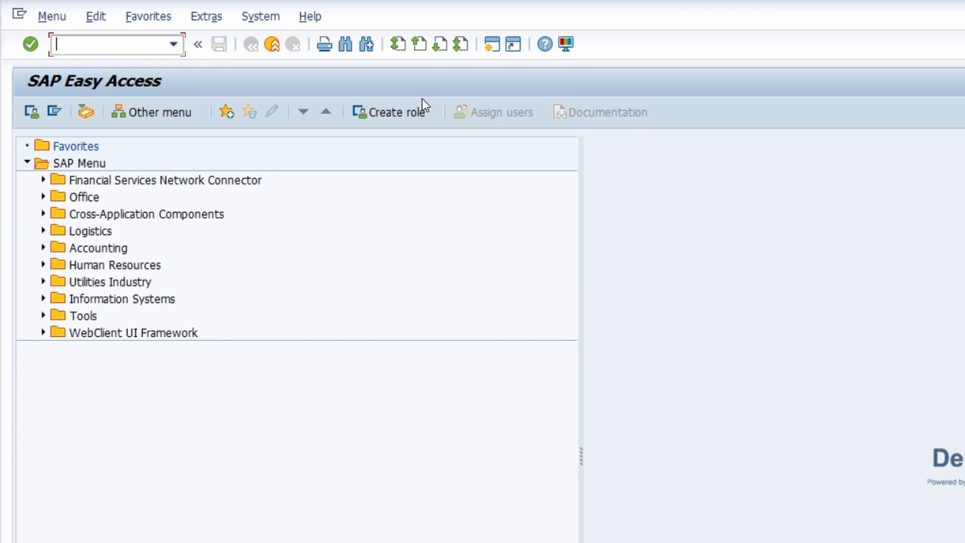
Step: Call transaction se16n in the new window and move that window aside from the original one
type("se16n")
key("Return")
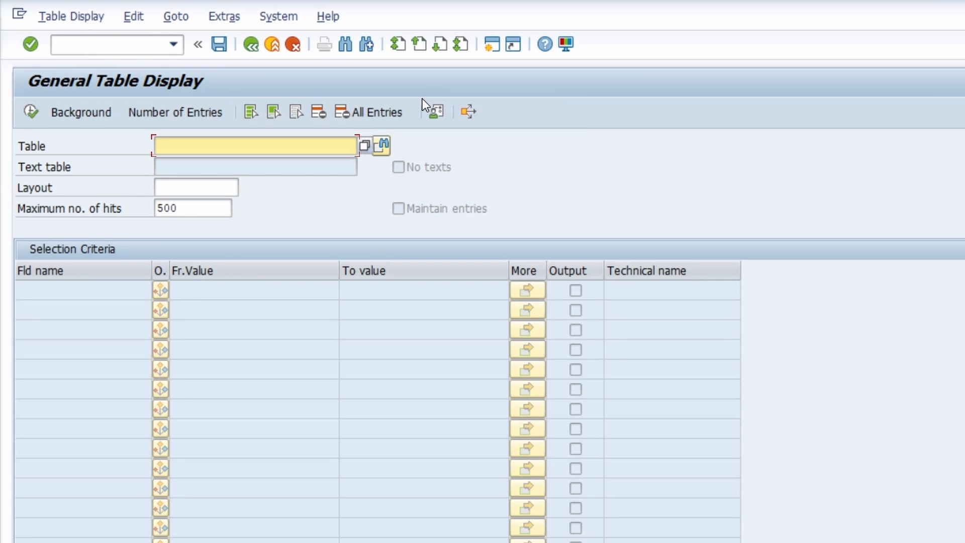
left_click_drag(502, 23, 748, 100)
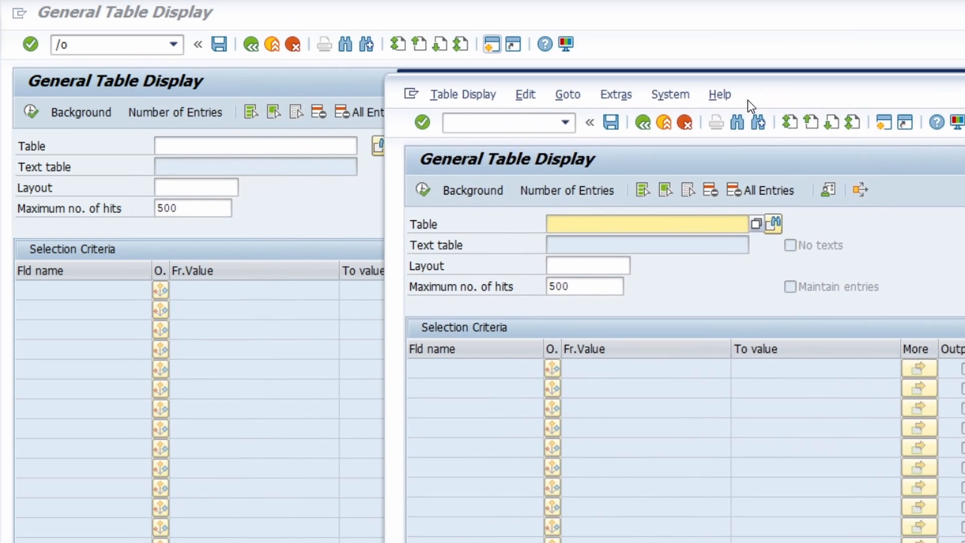
Step: From the original window, call transaction miro in a separate window with /omiro, move that window aside and maximize it again
left_click(96, 49)
left_click(94, 45)
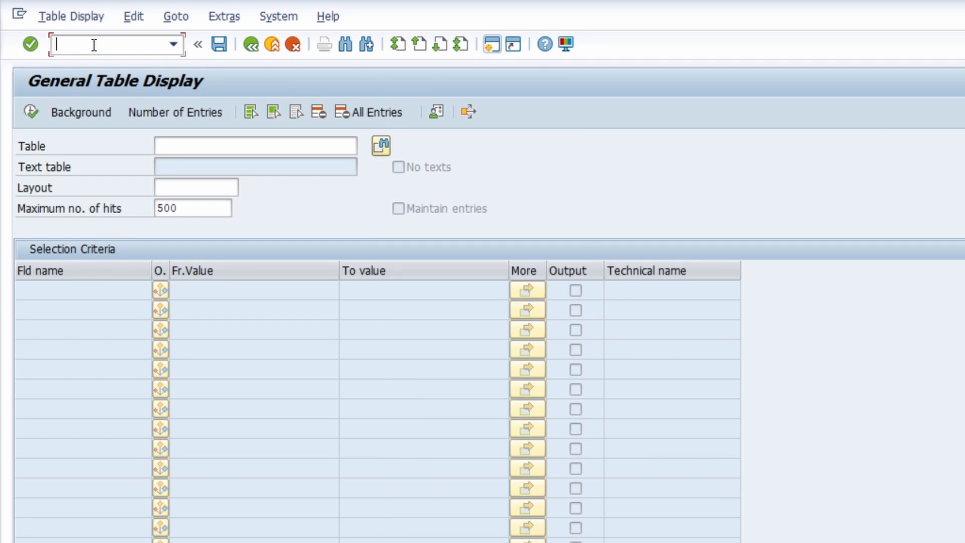
type("/omiro")
key("Return")
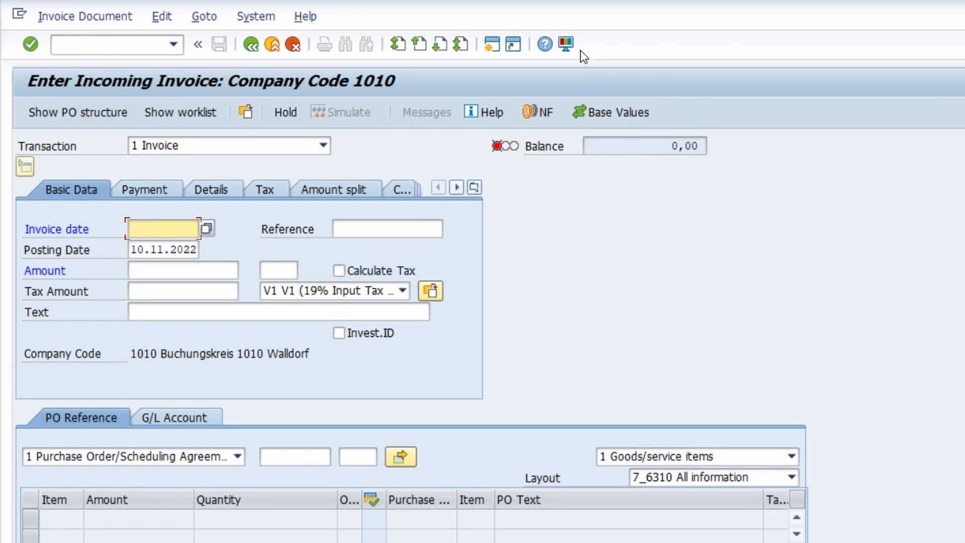
left_click_drag(588, 14, 681, 200)
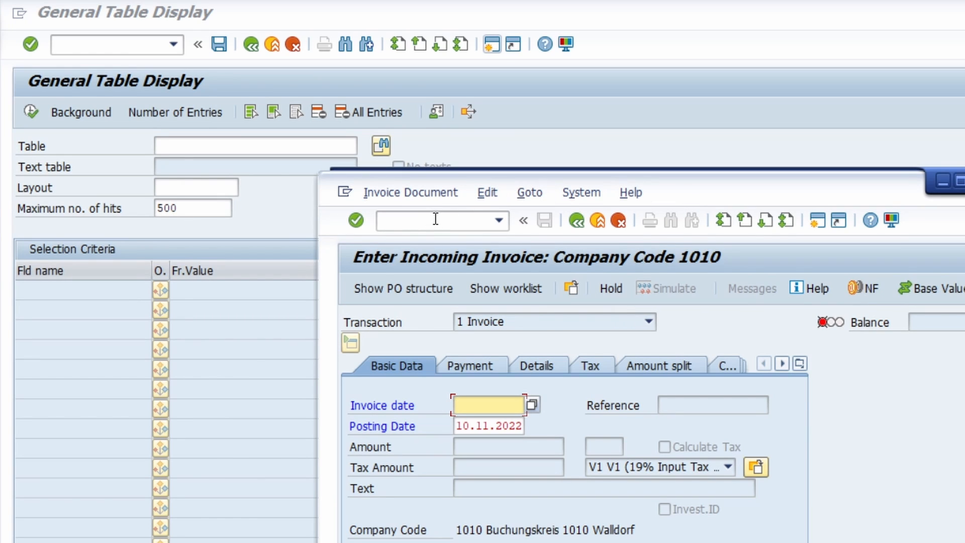
double_click(764, 188)
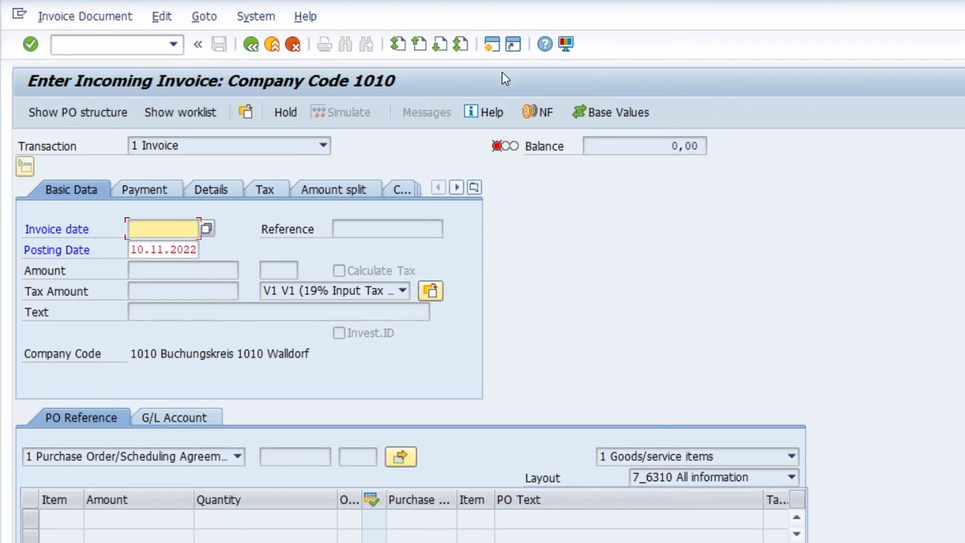
Step: Switch on debugging from the incoming invoice screen with the command /h
left_click(81, 50)
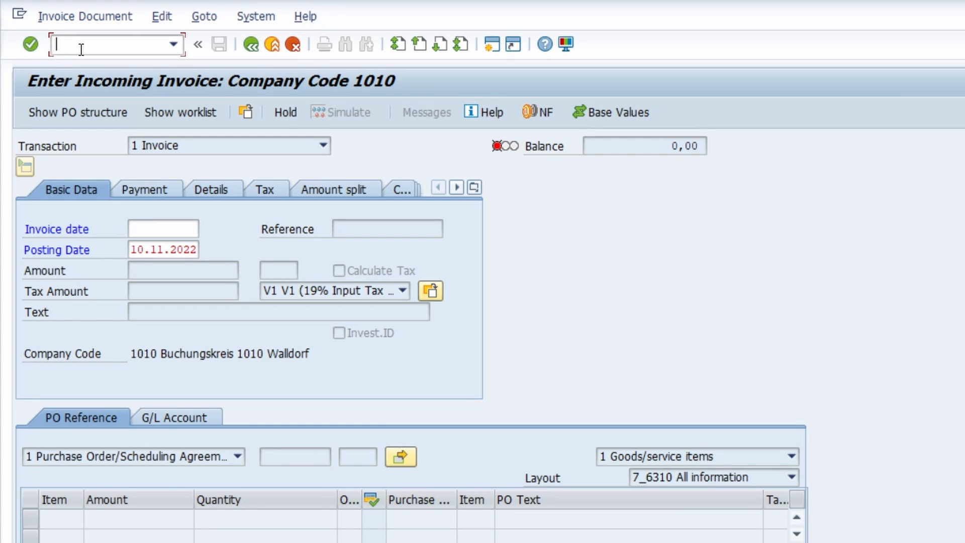
type("/h")
key("Return")
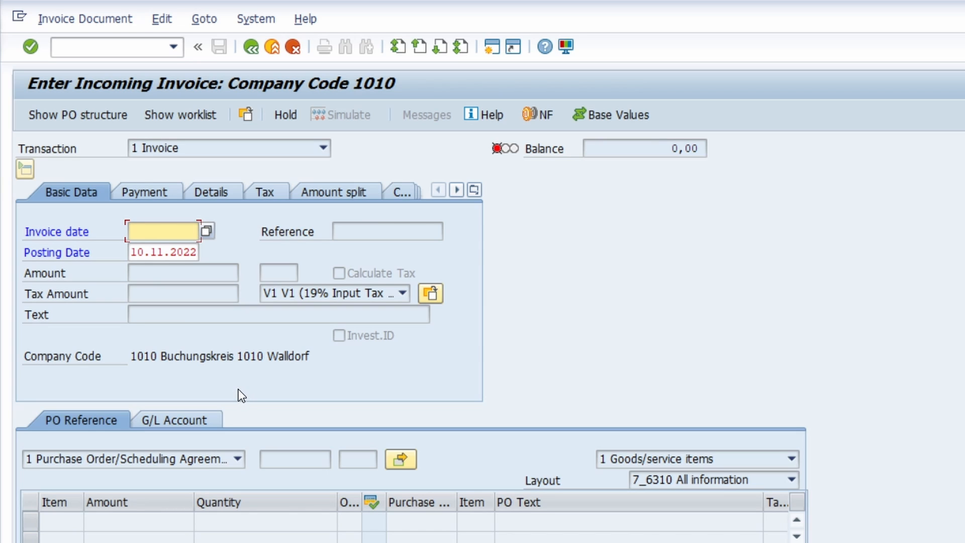
Step: Log off from the invoice screen without a confirmation prompt by running the command /nex
left_click(75, 50)
type("/nex")
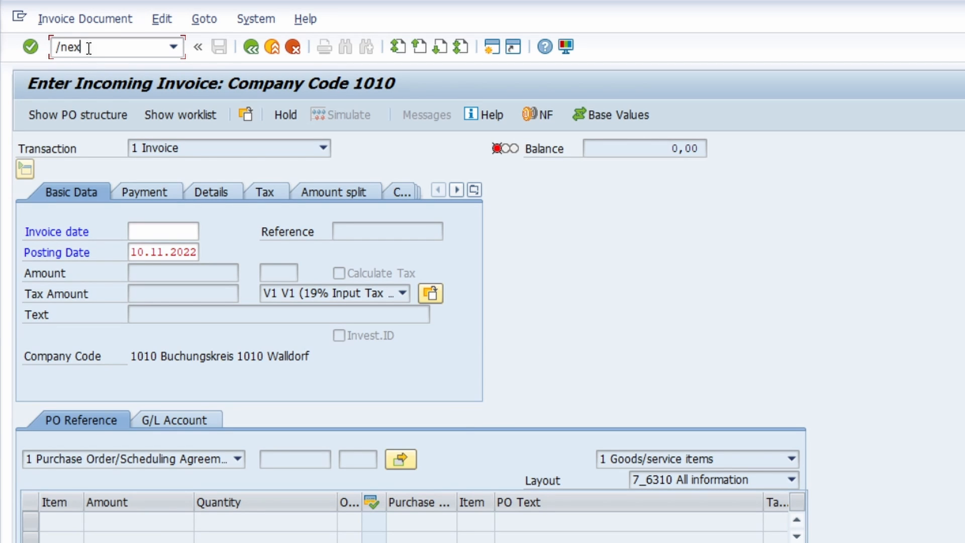
key("Return")
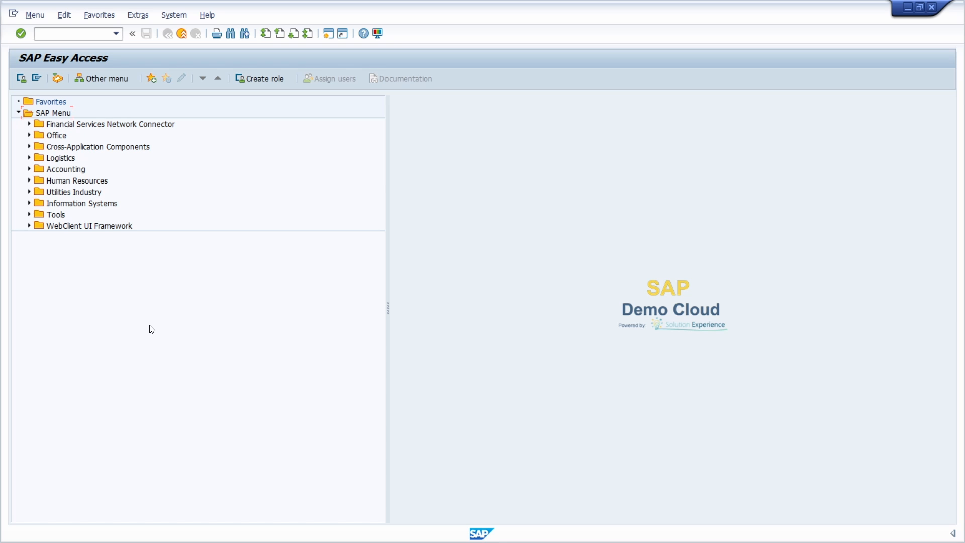
Step: Stop the current transaction using the window control functions of SAP Easy Access
left_click(16, 18)
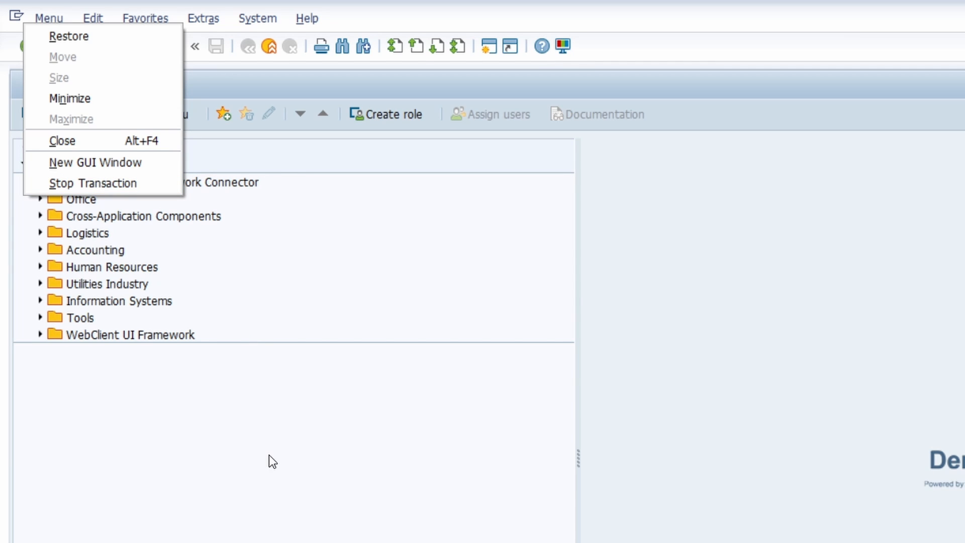
left_click(126, 183)
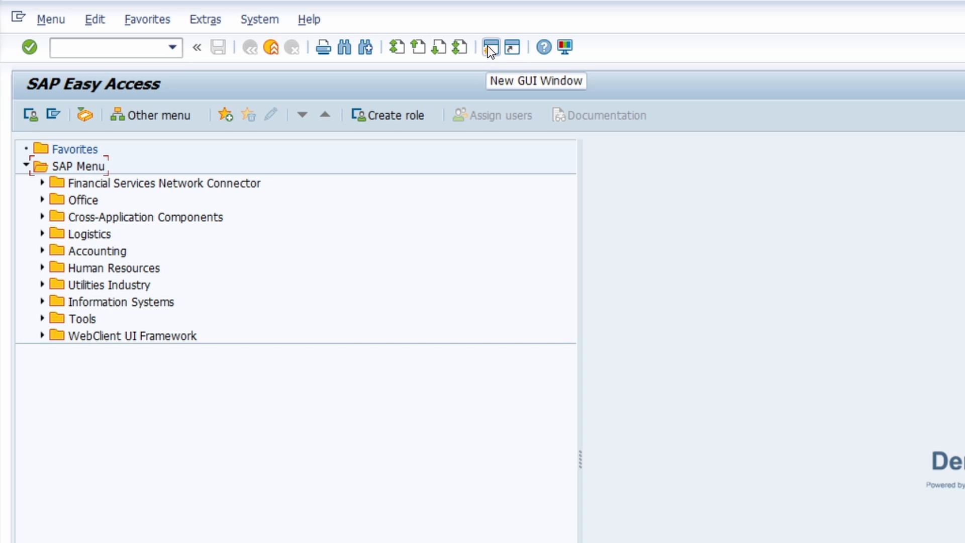
Step: Open further SAP Easy Access windows and arrange them in an offset cascade over the original window
left_click(487, 44)
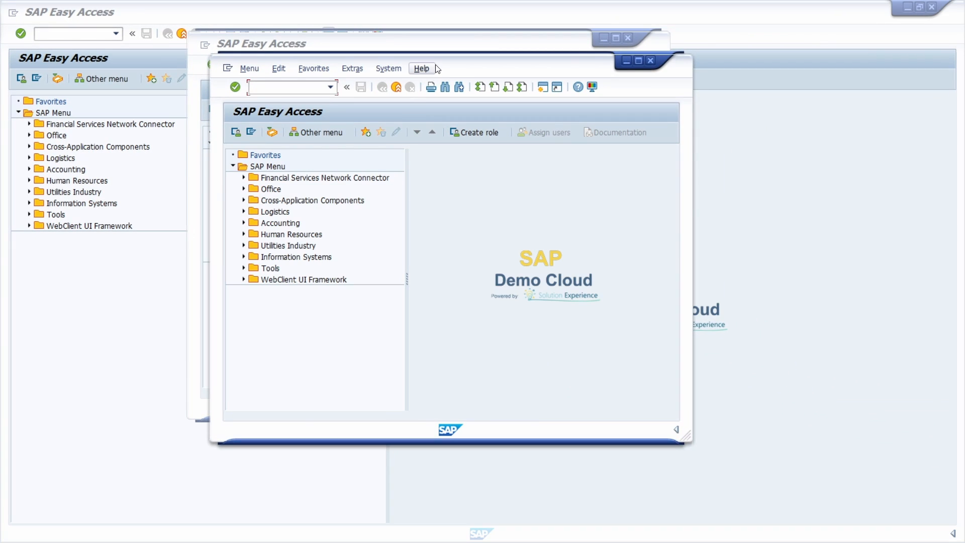
left_click_drag(469, 67, 560, 96)
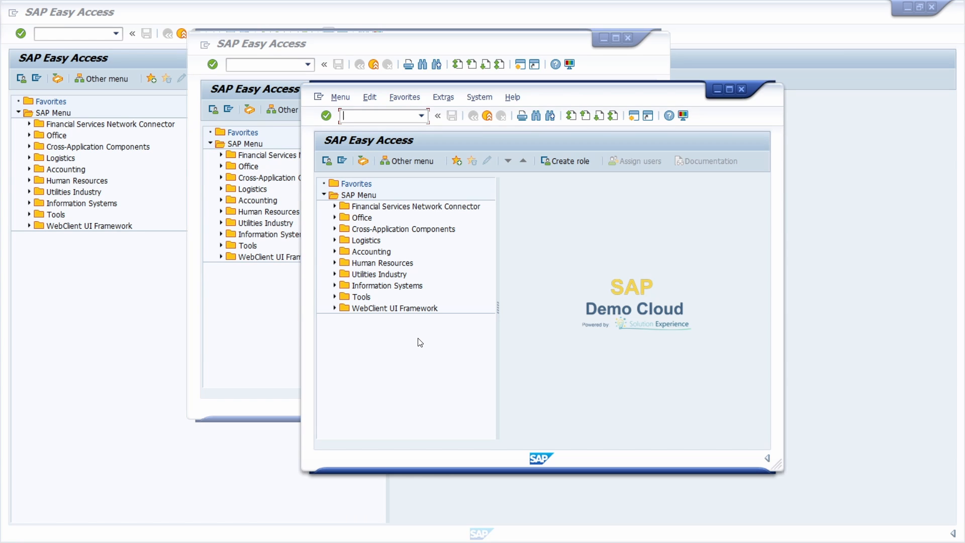
key("ctrl+n")
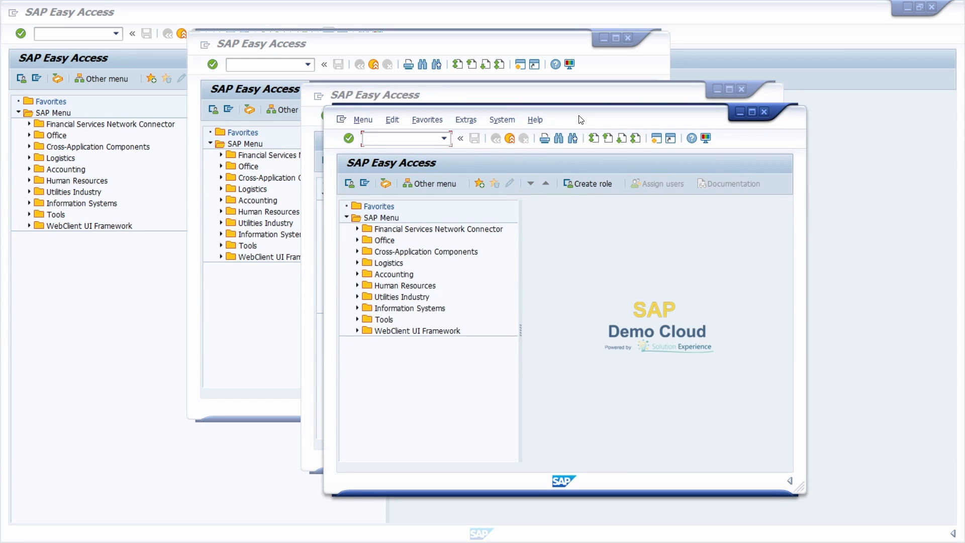
left_click_drag(581, 119, 655, 132)
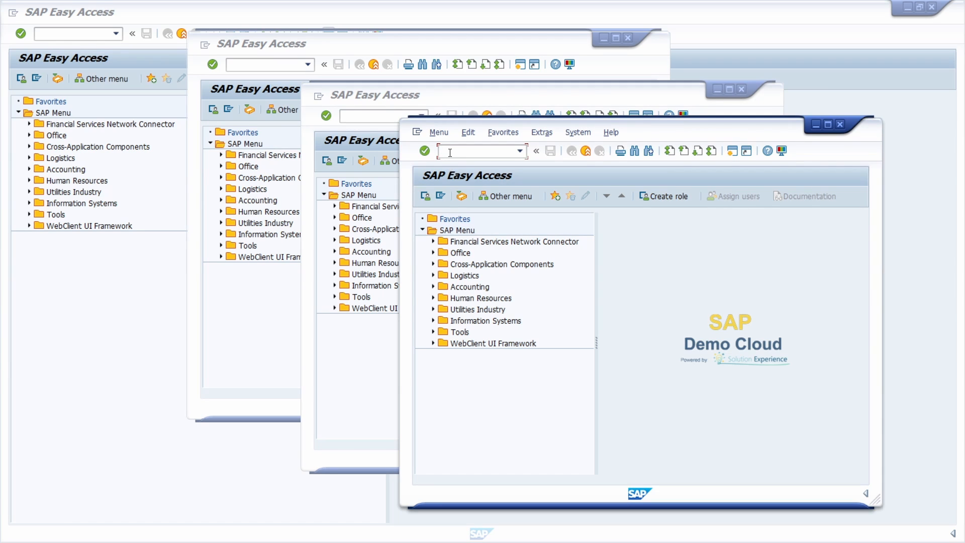
Step: Call transaction se16n in another new window with /ose16n
type("/ose16n")
key("Return")
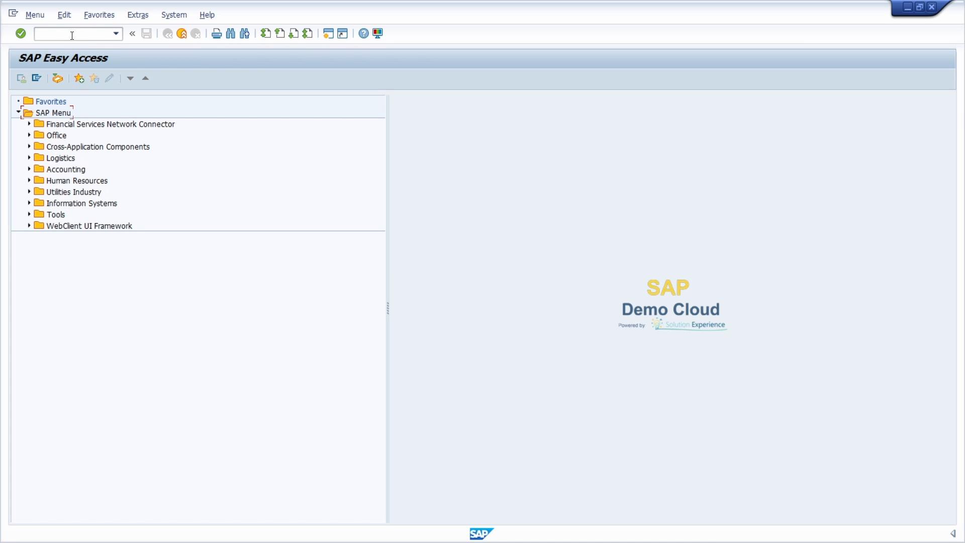
Step: Try to call the custom transaction Z_test from SAP Easy Access
type("Z_test")
key("Return")
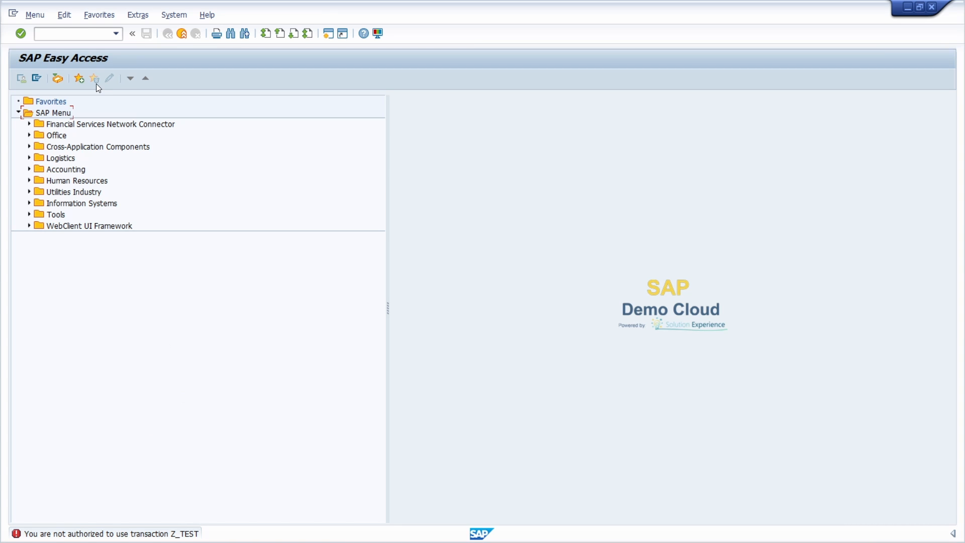
Step: Call transaction SE93 to reach transaction maintenance
left_click(69, 35)
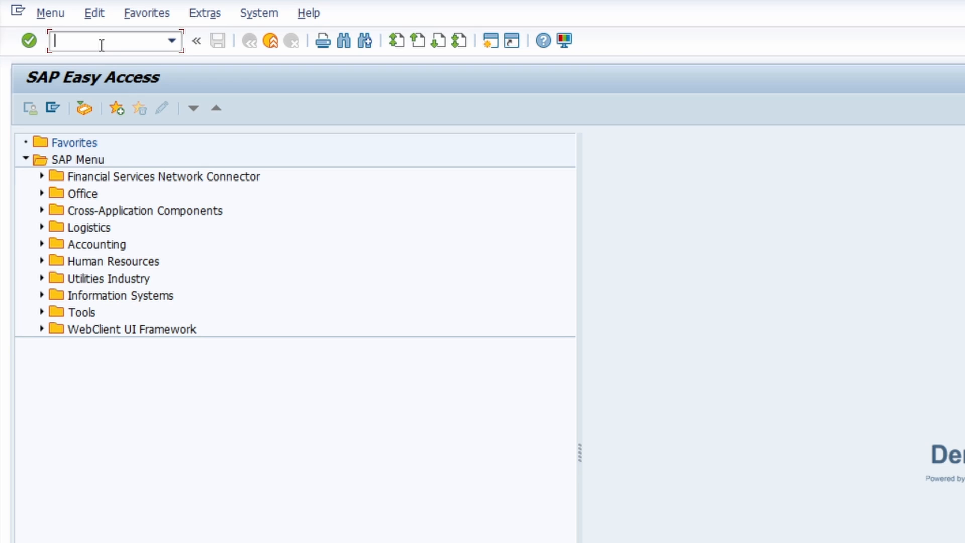
type("SE93")
key("Return")
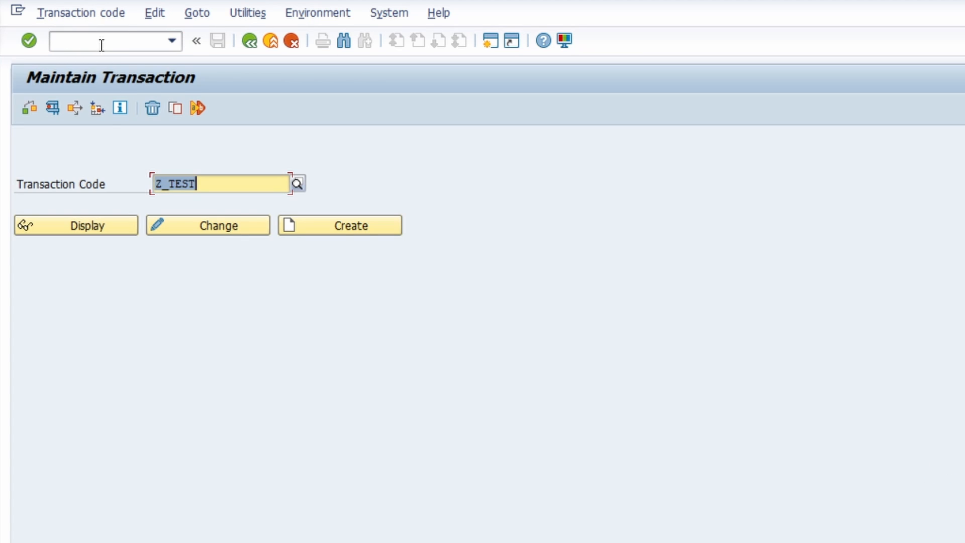
Step: Display the definition of transaction code Z_TEST and highlight the name in its Program field
double_click(214, 185)
left_click(219, 184)
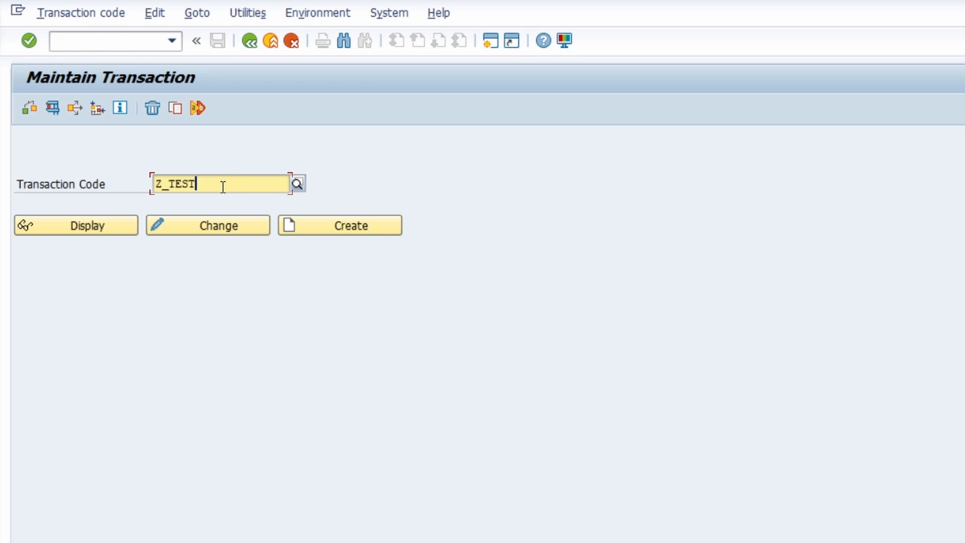
left_click(54, 225)
double_click(195, 247)
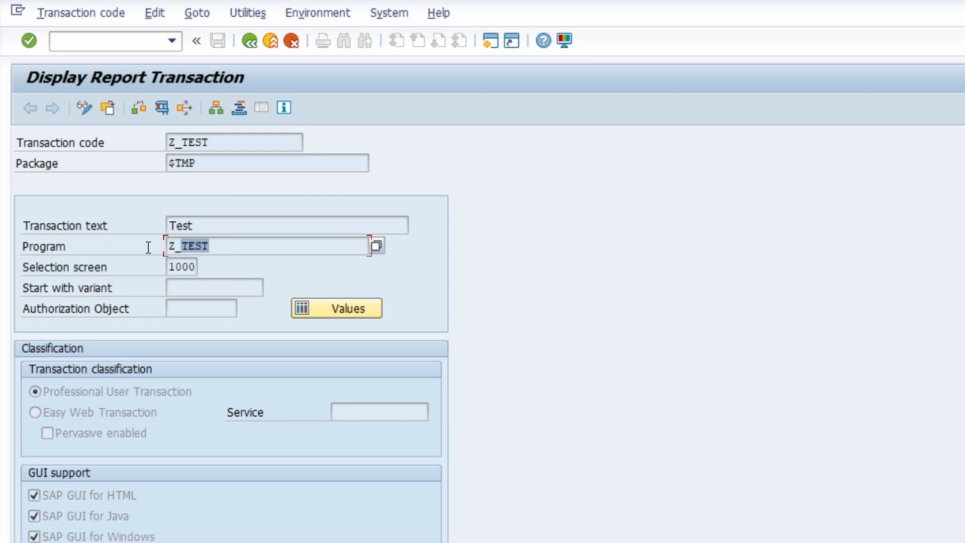
left_click(224, 246)
Step: Switch directly to General Table Display with /nse16n and load table TSTC
left_click(98, 44)
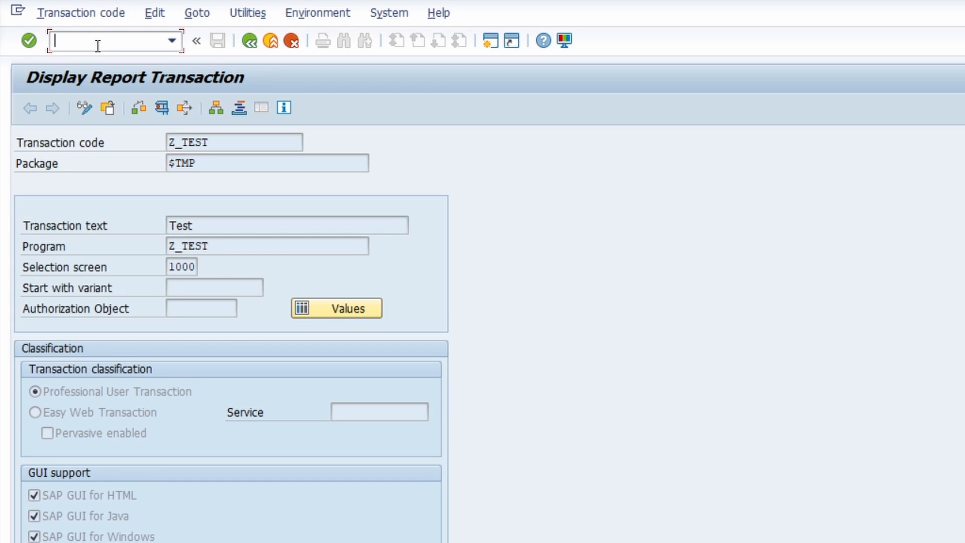
type("/nse16")
key("Return")
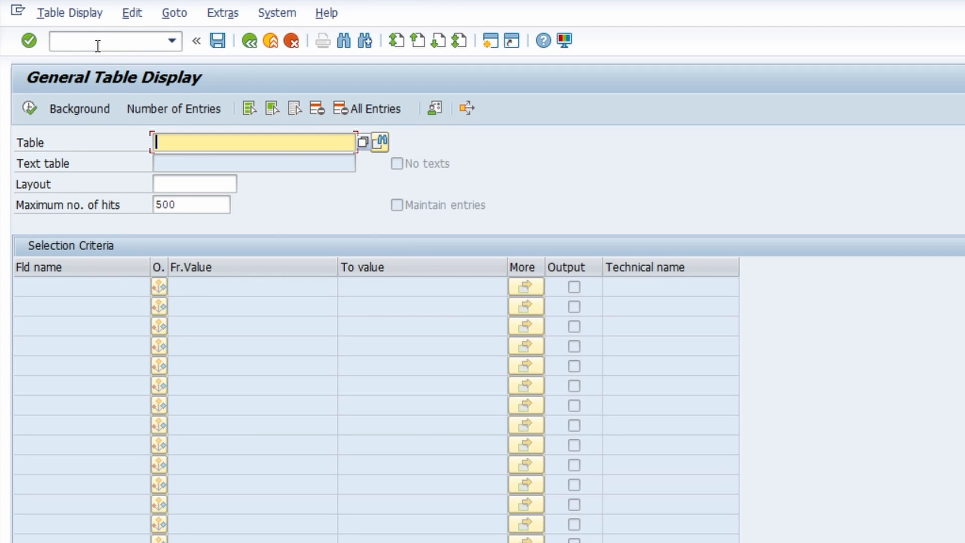
type("TSTC")
key("Return")
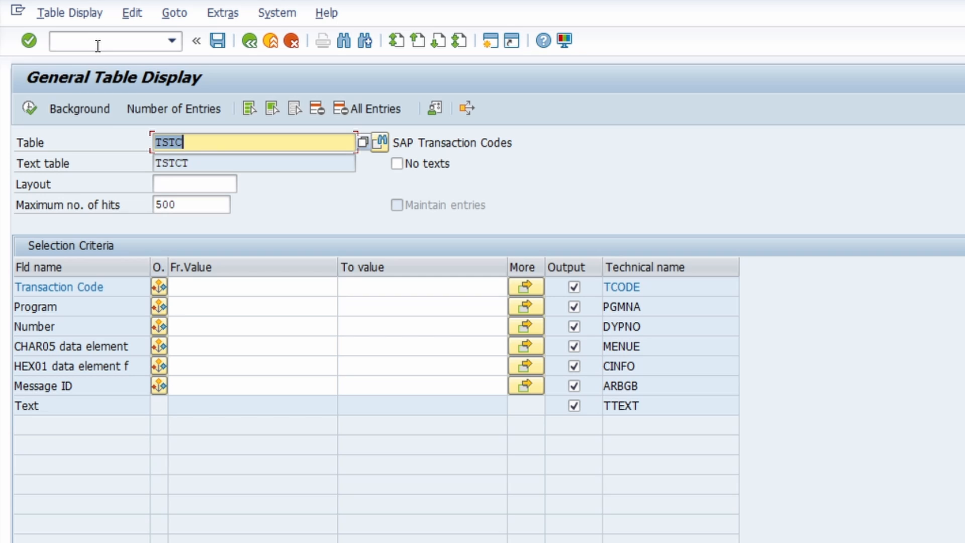
Step: Search table TSTC for transaction code Z_TEST, then widen the Program column and select the entry's program name
left_click(209, 285)
type("Z_TEST")
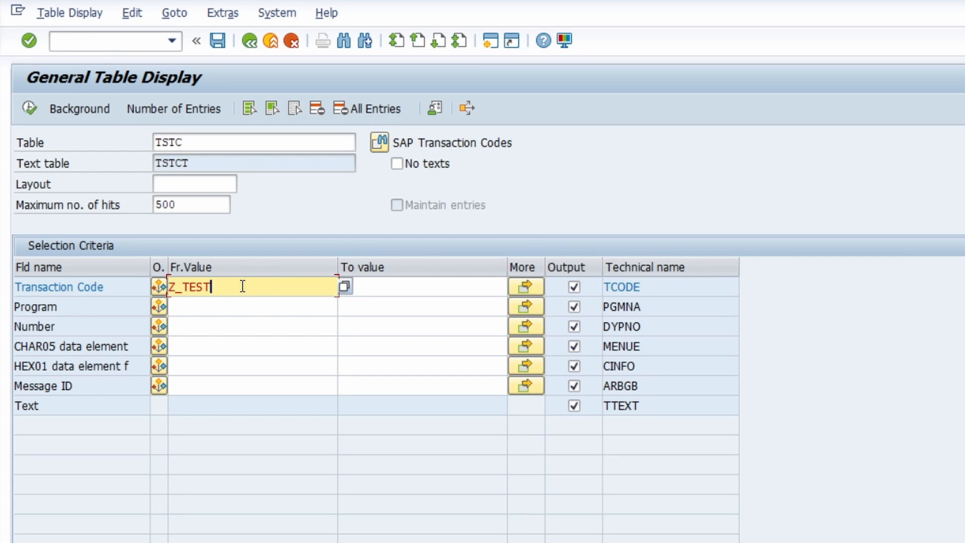
left_click(28, 109)
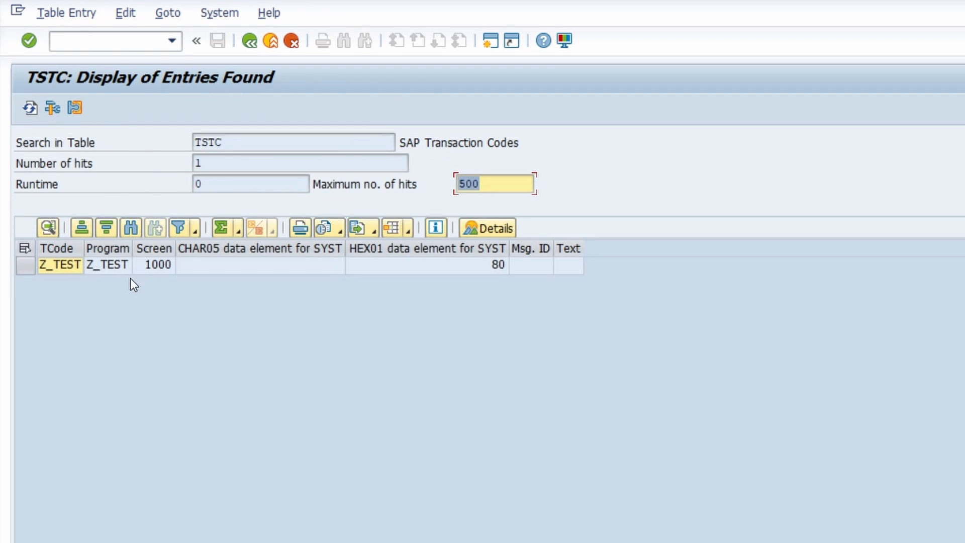
double_click(133, 248)
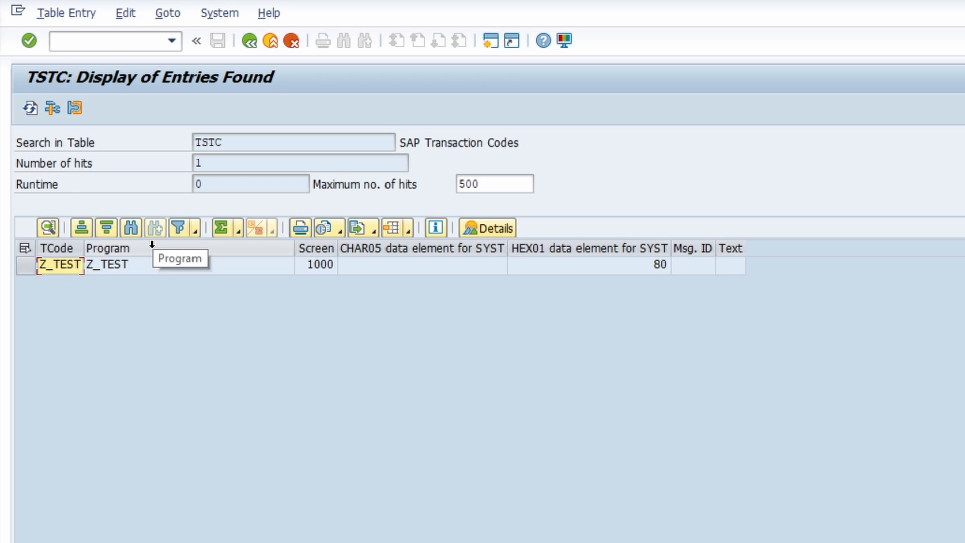
left_click(117, 266)
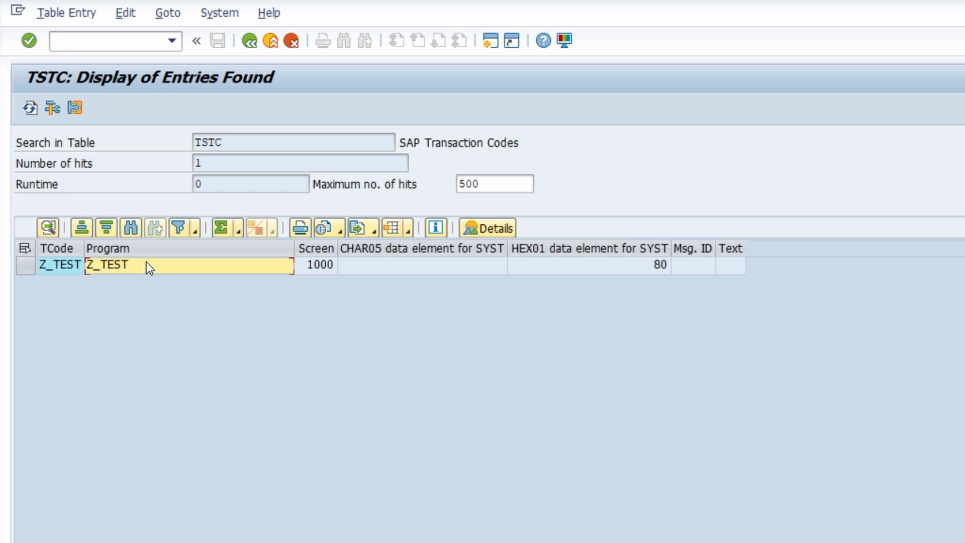
Step: Switch to ABAP Program Execution with /nsa38 and execute program Z_TEST
left_click(104, 41)
type("/nsa38")
key("Return")
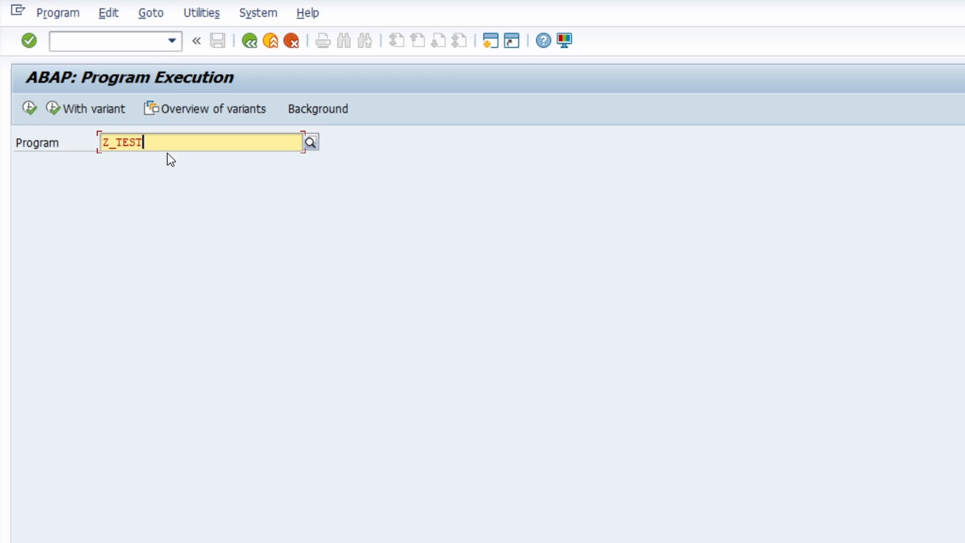
left_click(25, 108)
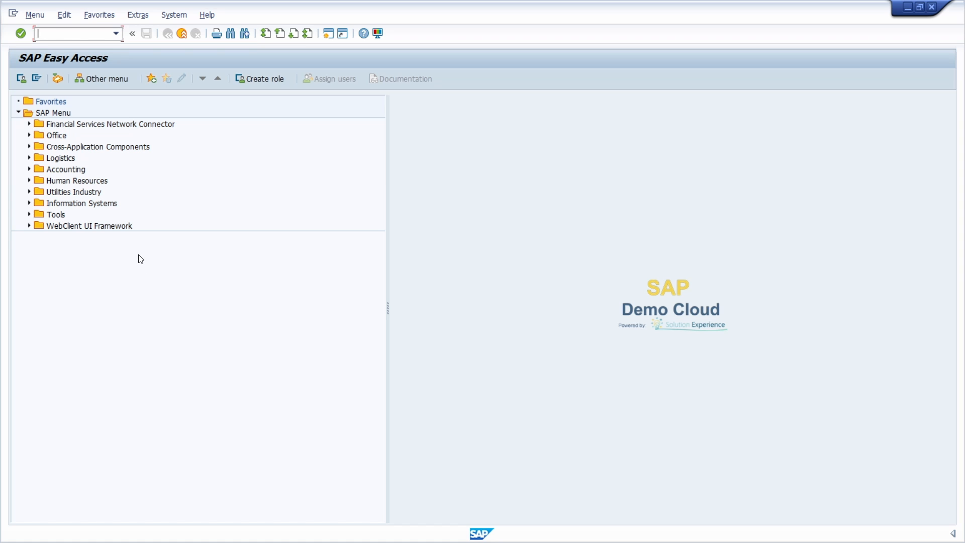
type("/n")
key("BackSpace")
key("BackSpace")
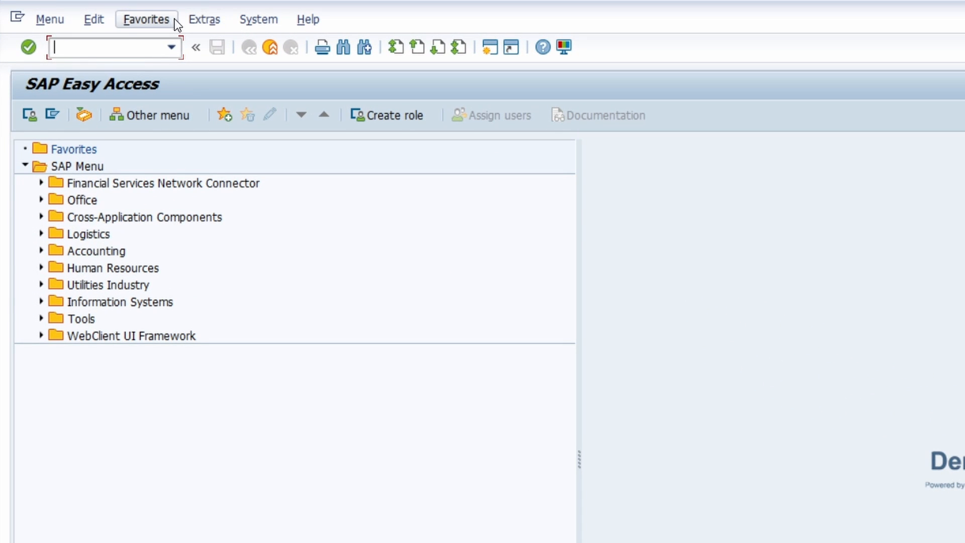
Step: Set transaction MIRO as the start transaction
left_click(195, 22)
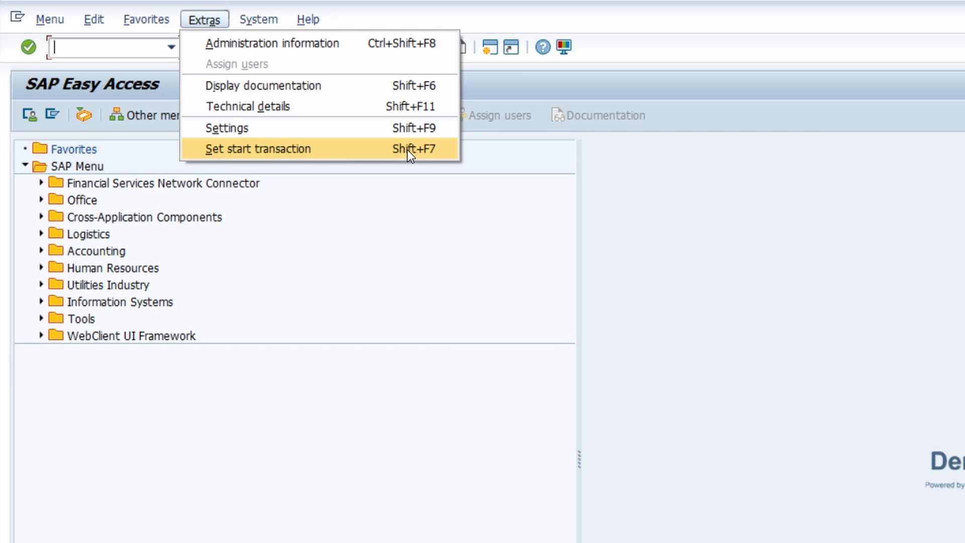
left_click(294, 147)
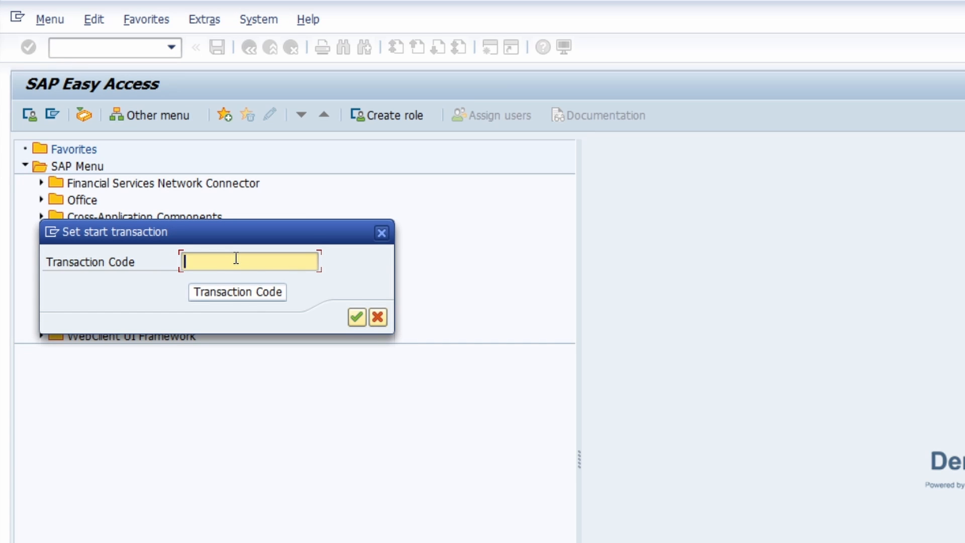
type("MIRO")
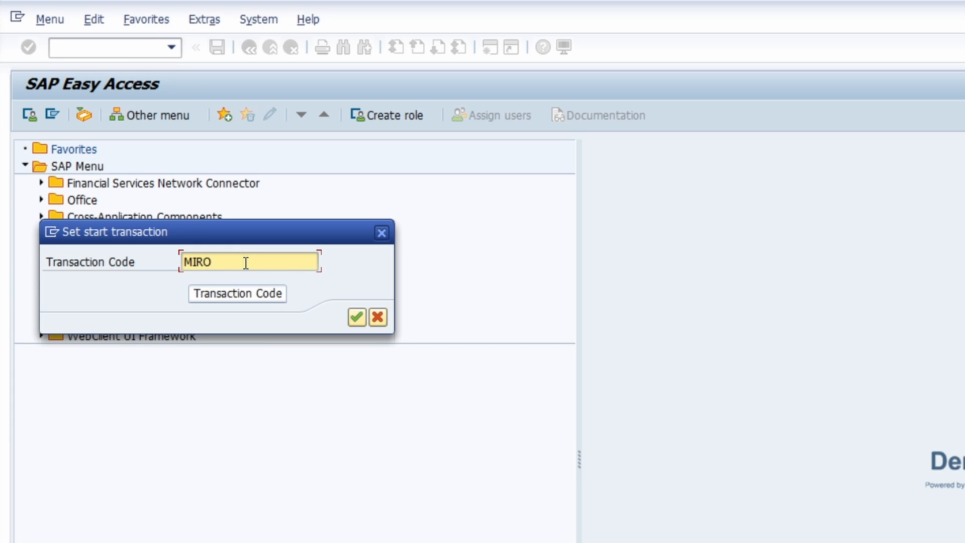
left_click(357, 317)
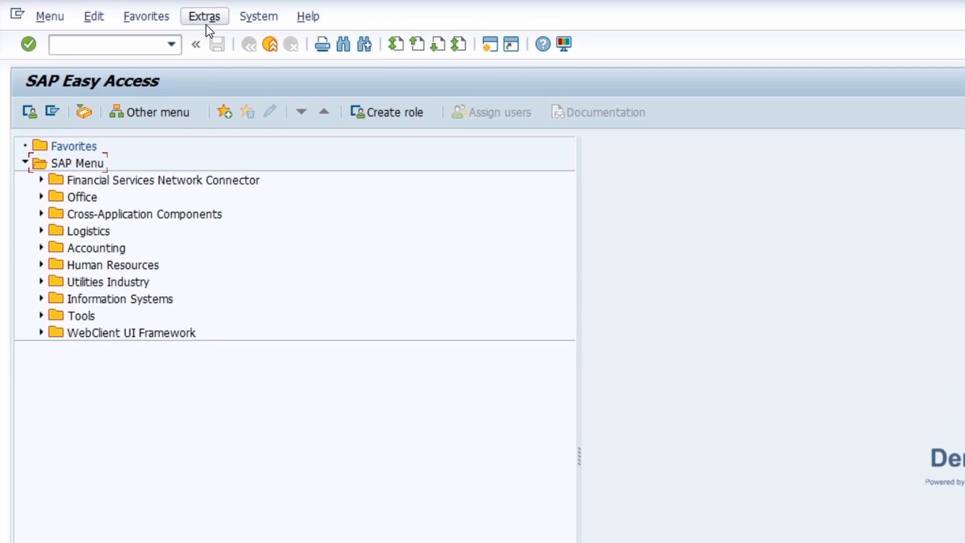
Step: Change the start transaction to SE16N
left_click(206, 22)
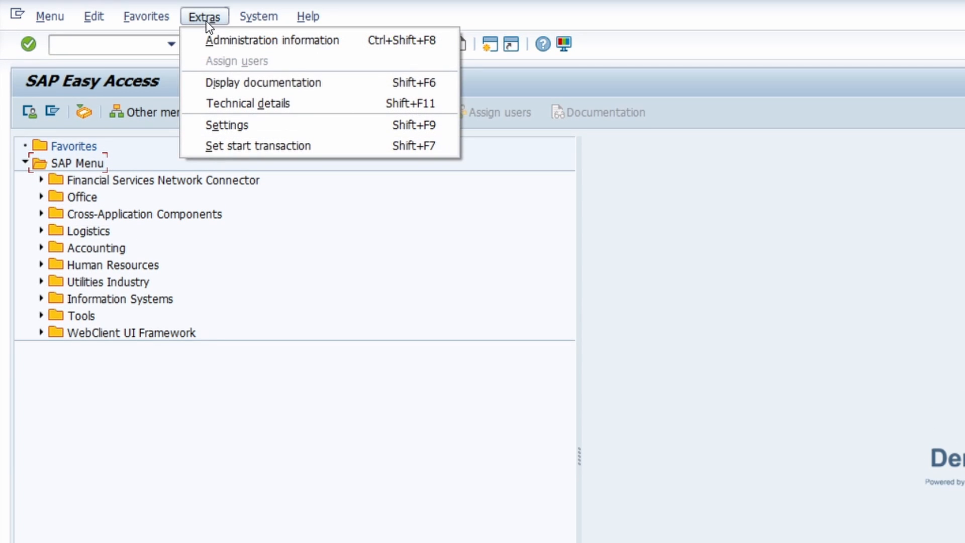
left_click(236, 145)
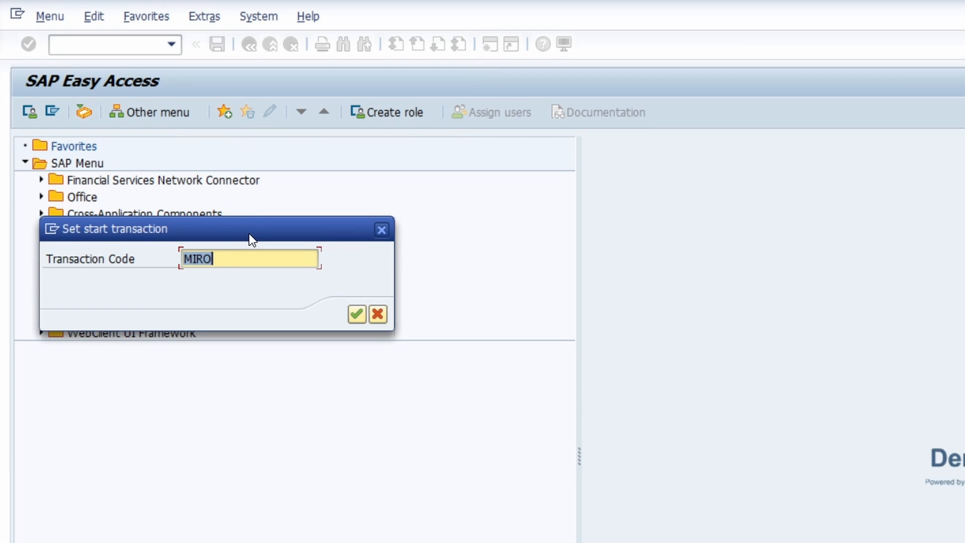
type("SE16N")
key("Return")
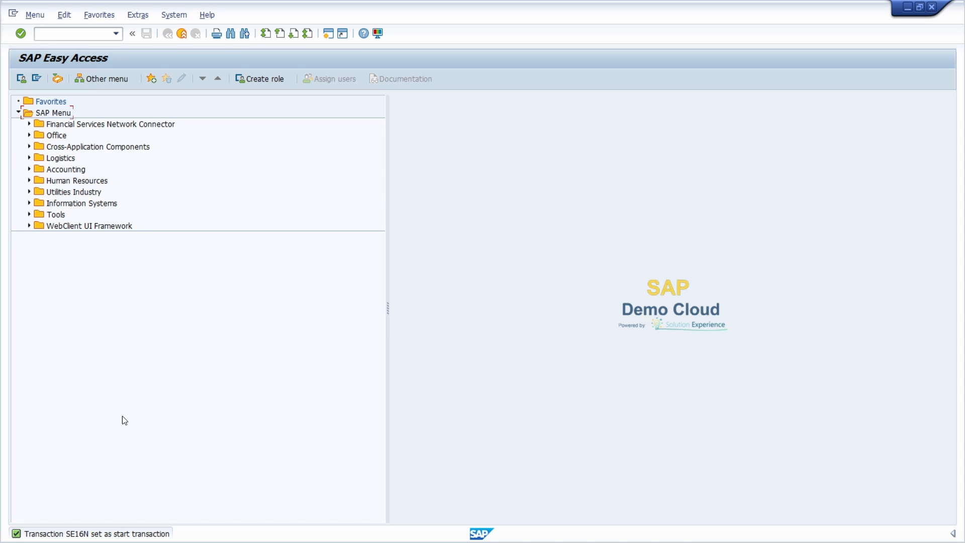
Step: Clear the transaction code from the start transaction setting and confirm the empty entry
left_click(137, 15)
left_click(155, 101)
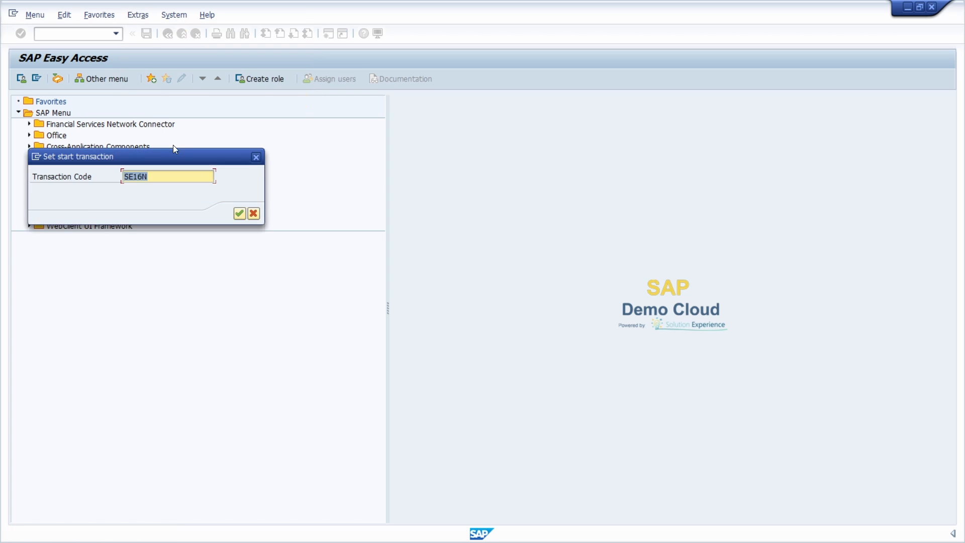
key("Delete")
left_click(239, 214)
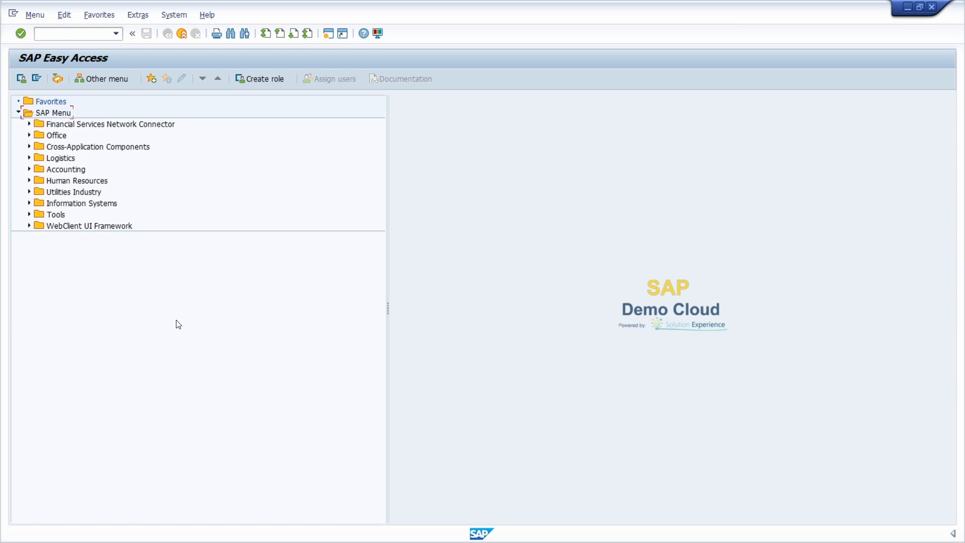
Step: Enter SU3 as the transaction code, then open your own user data from the system's user profile functions
left_click(78, 34)
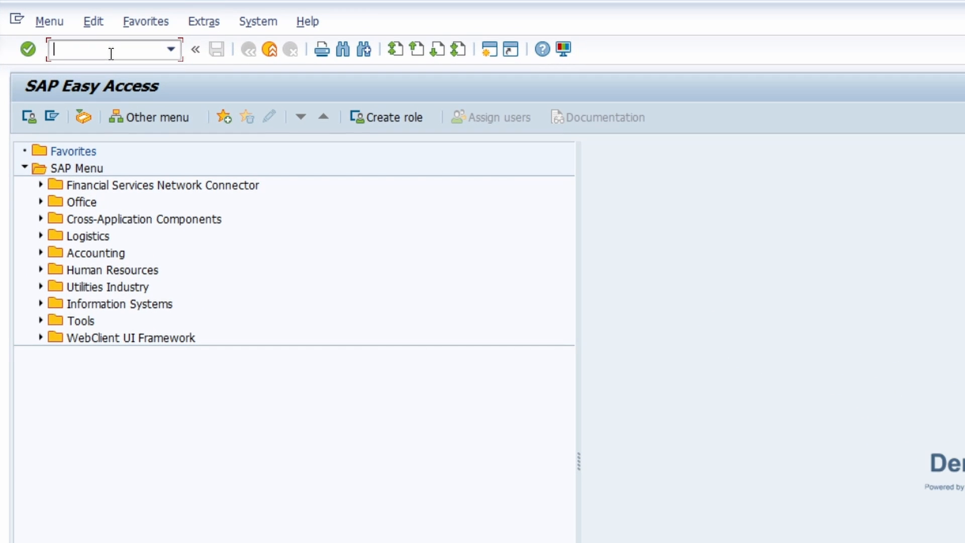
type("SU3")
left_click(250, 22)
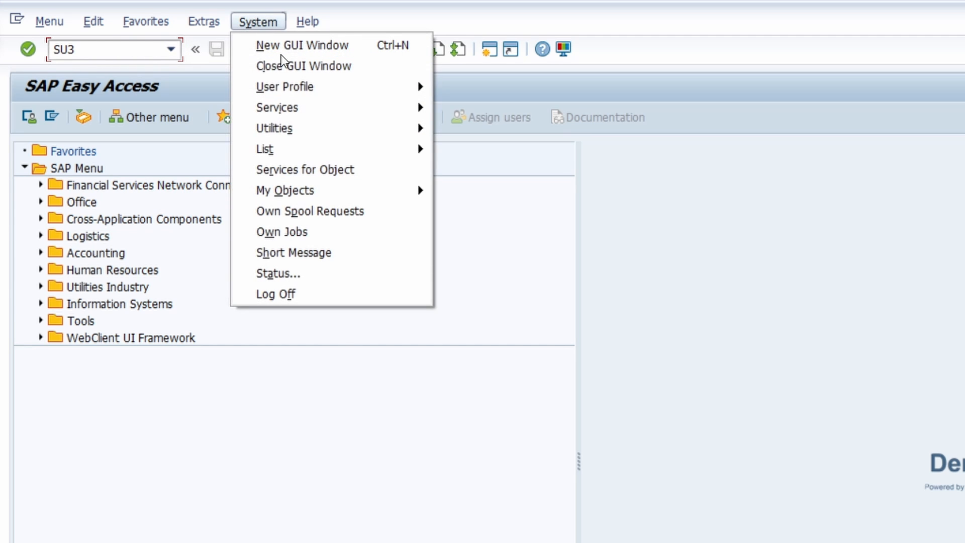
mouse_move(326, 94)
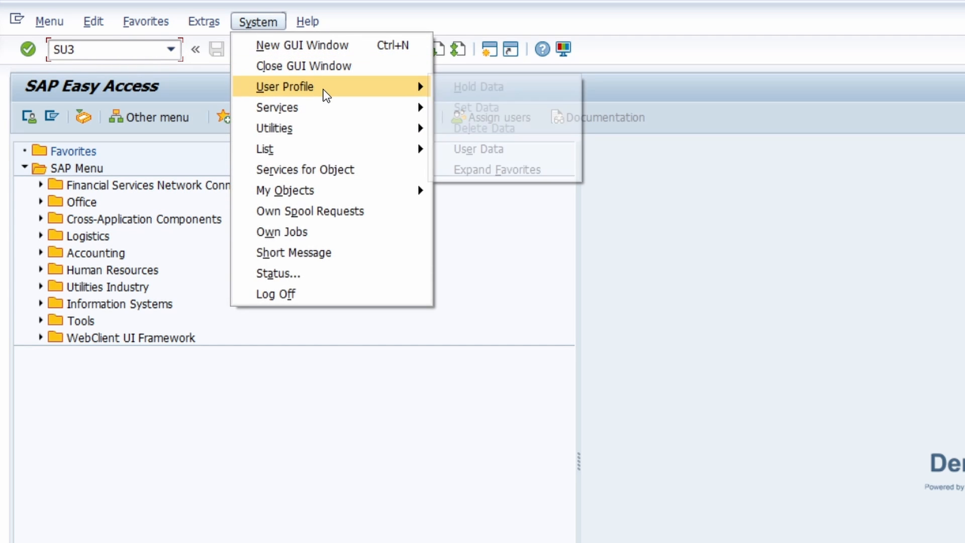
left_click(493, 149)
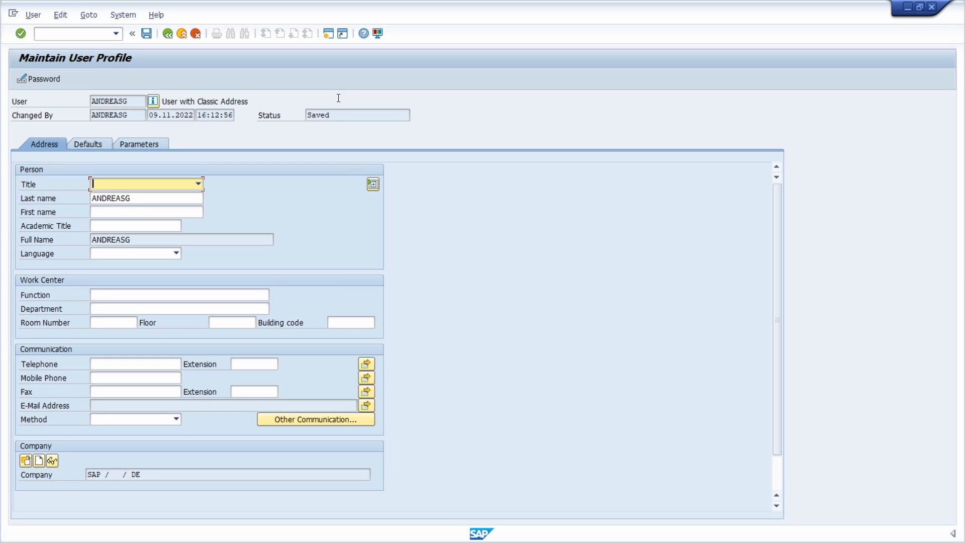
Step: Add the parameter ID -BW (Reference valuation level) to the user profile's parameters from the value help and select its value cell
left_click(143, 144)
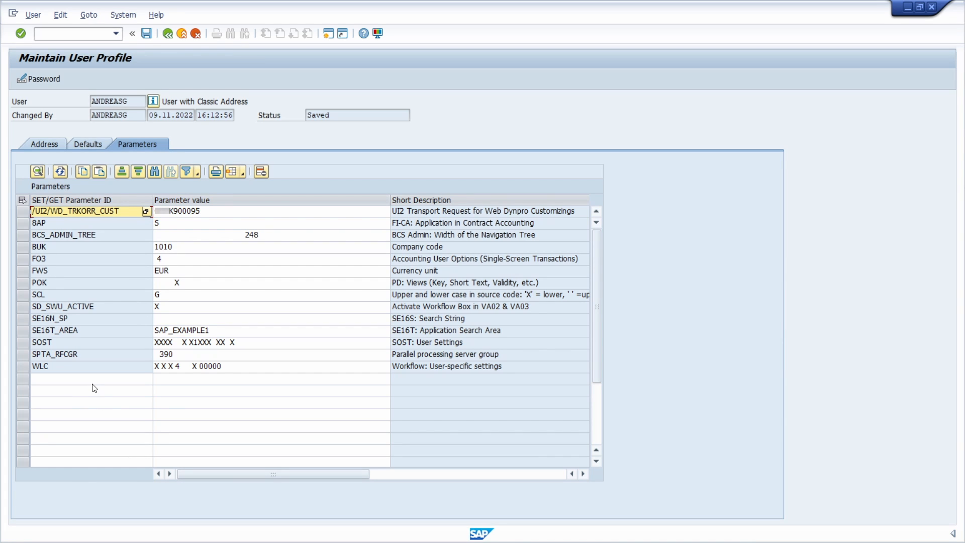
left_click(80, 380)
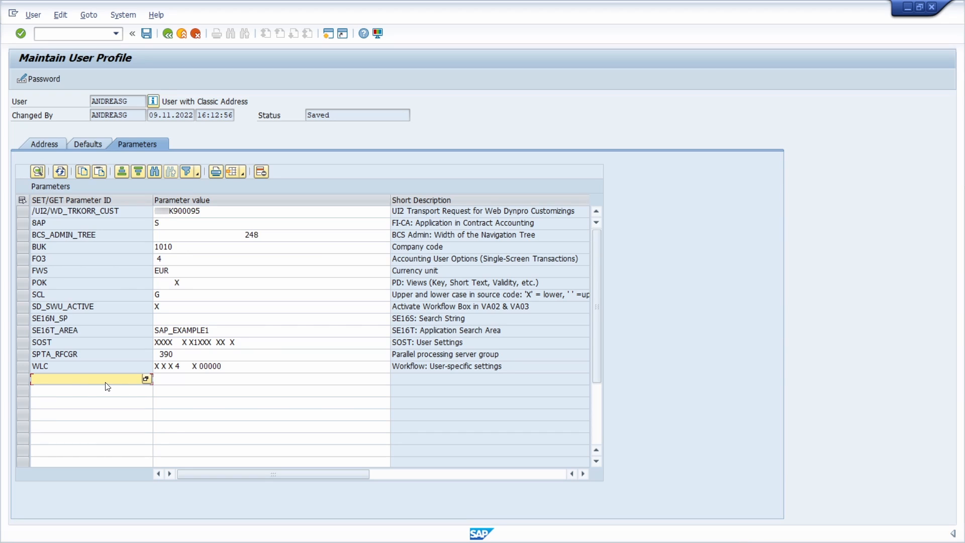
left_click(145, 379)
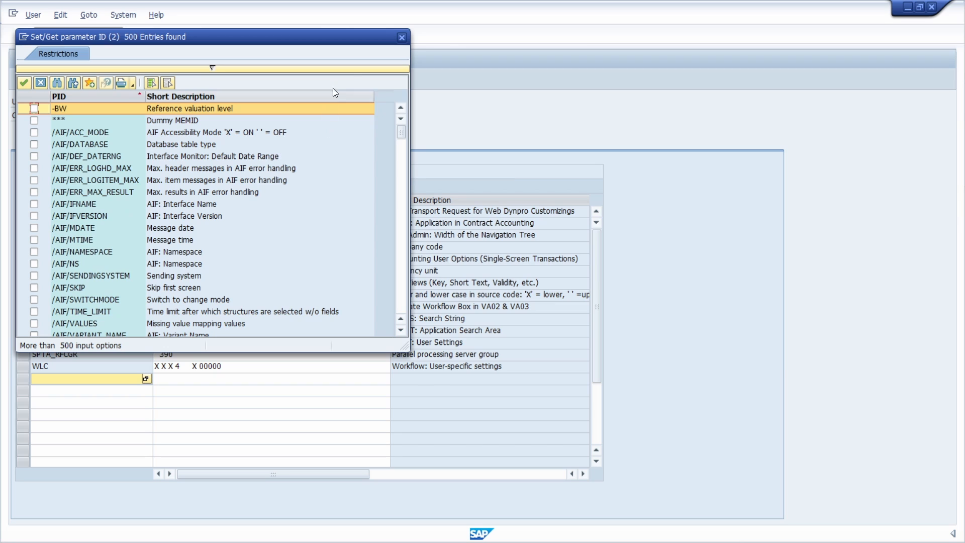
left_click(94, 108)
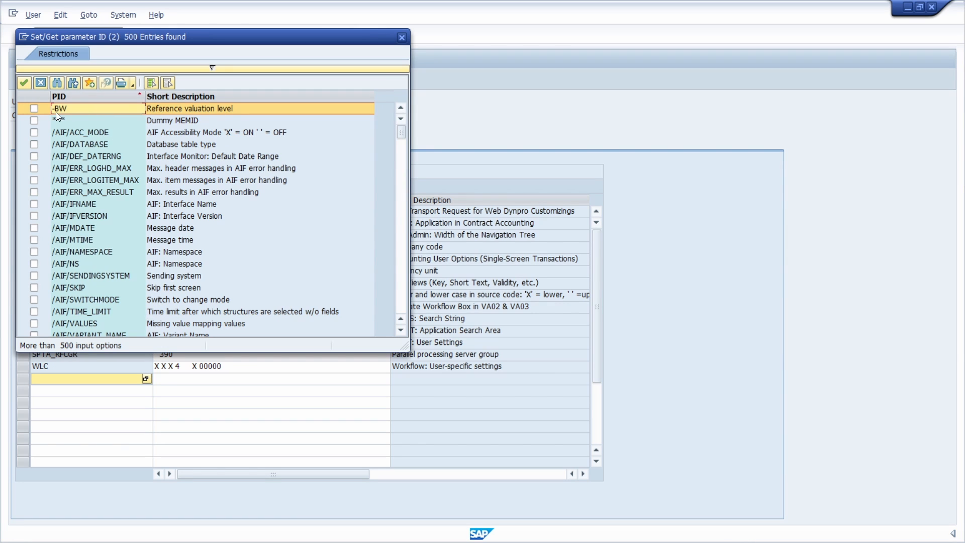
left_click(34, 109)
left_click(25, 82)
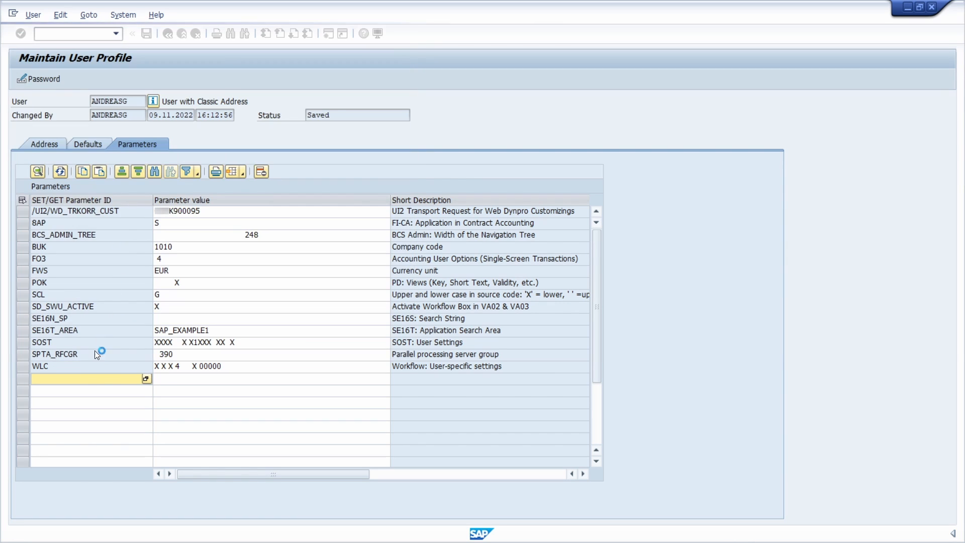
left_click(176, 381)
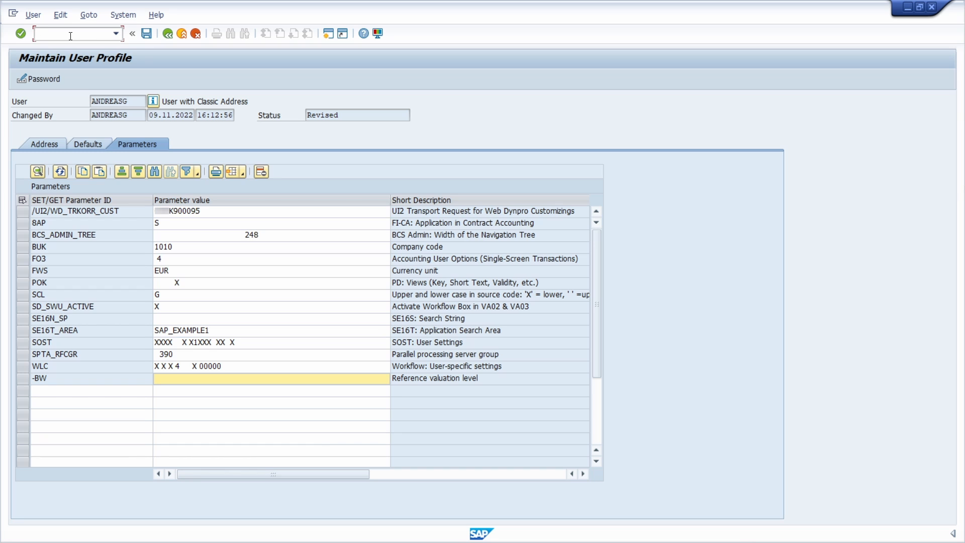
Step: Switch directly to Enter Incoming Invoice and display the help and technical information for the Company Code field
type("/nse16n")
key("Return")
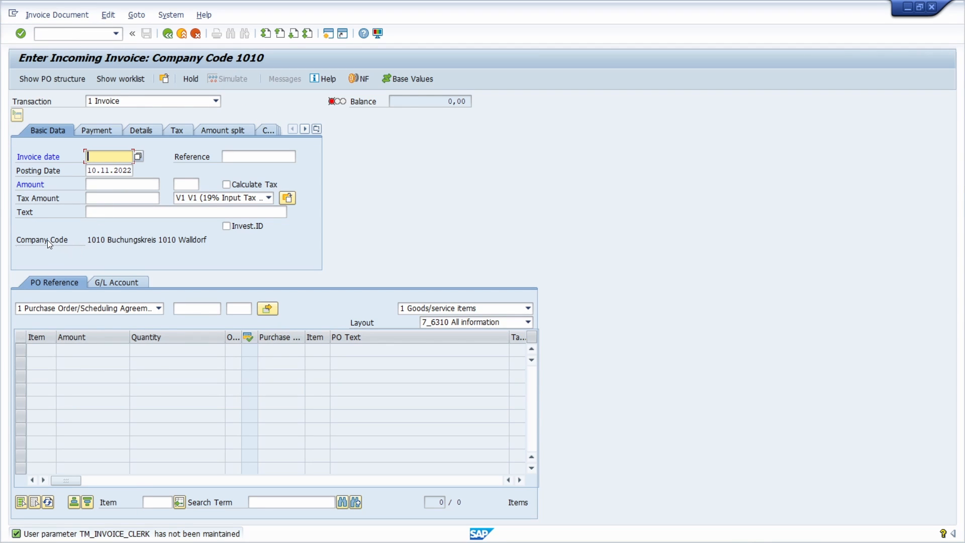
left_click(65, 234)
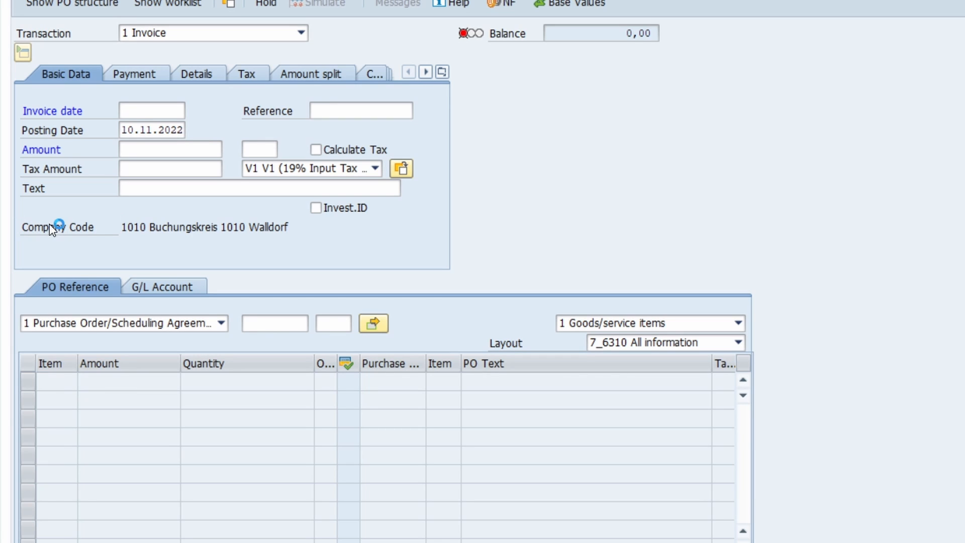
key("F1")
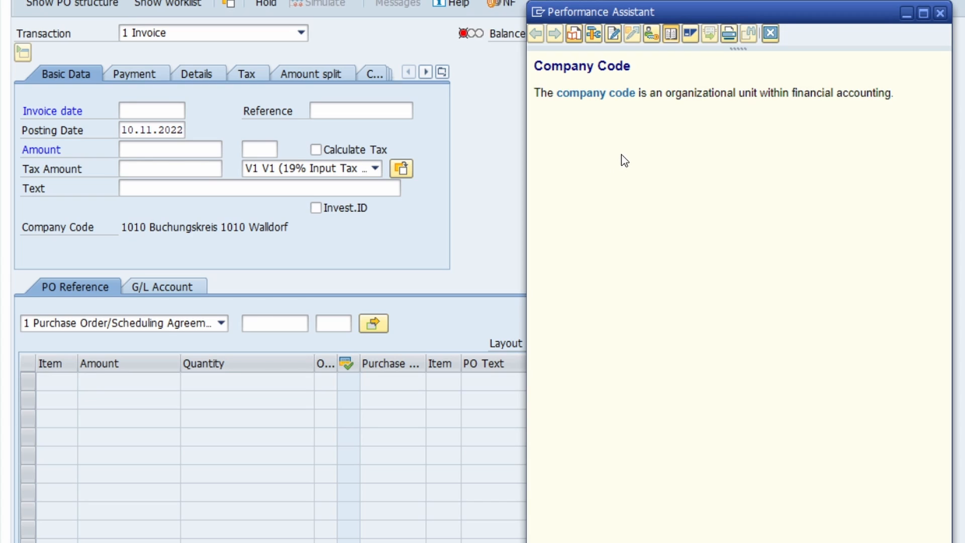
left_click(594, 34)
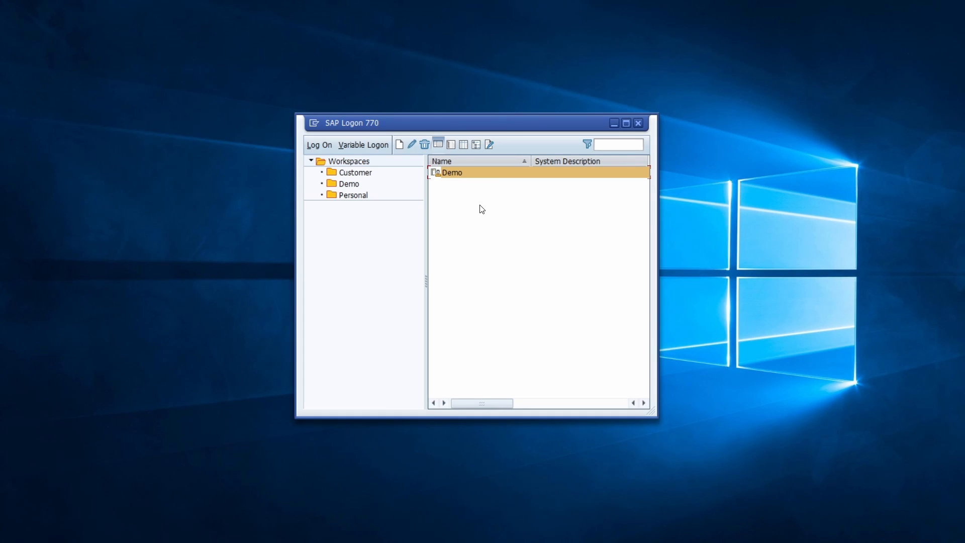
Step: Open the Demo system from SAP Logon and log on to client 400 with the user name and account password
double_click(465, 171)
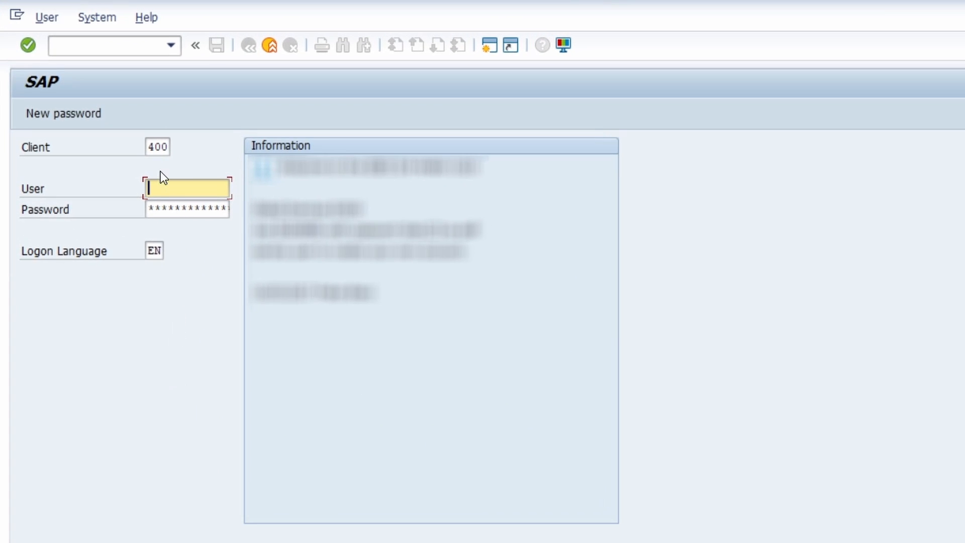
type("ANDREASG")
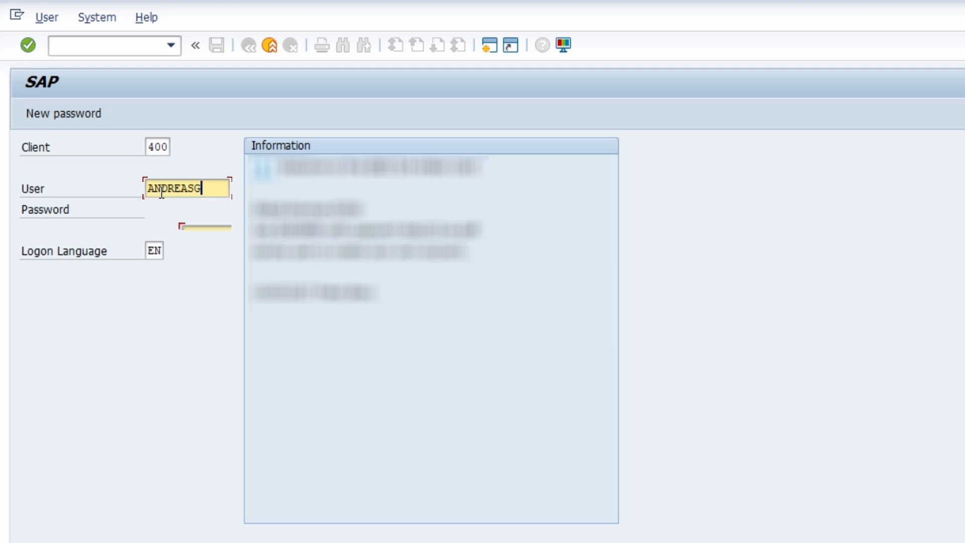
key("Tab")
type("**********")
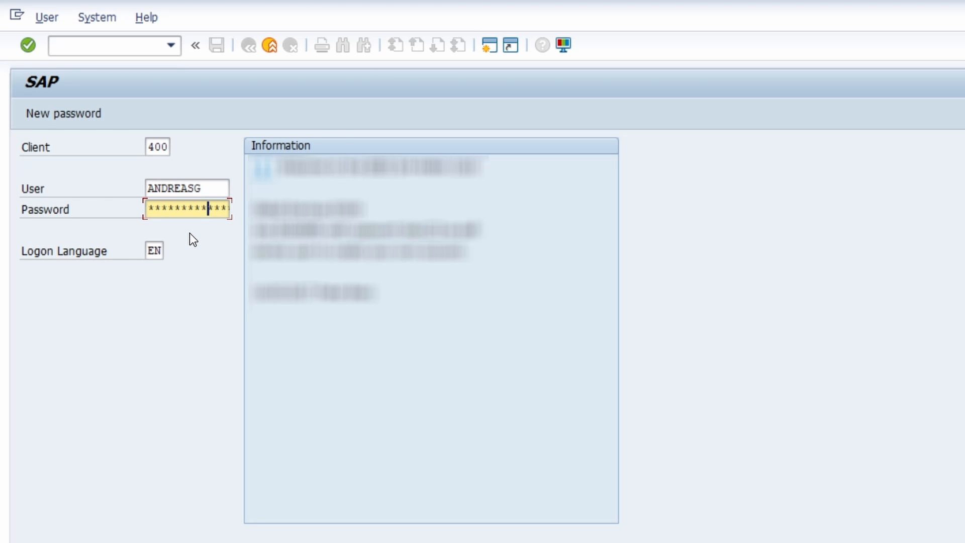
key("Return")
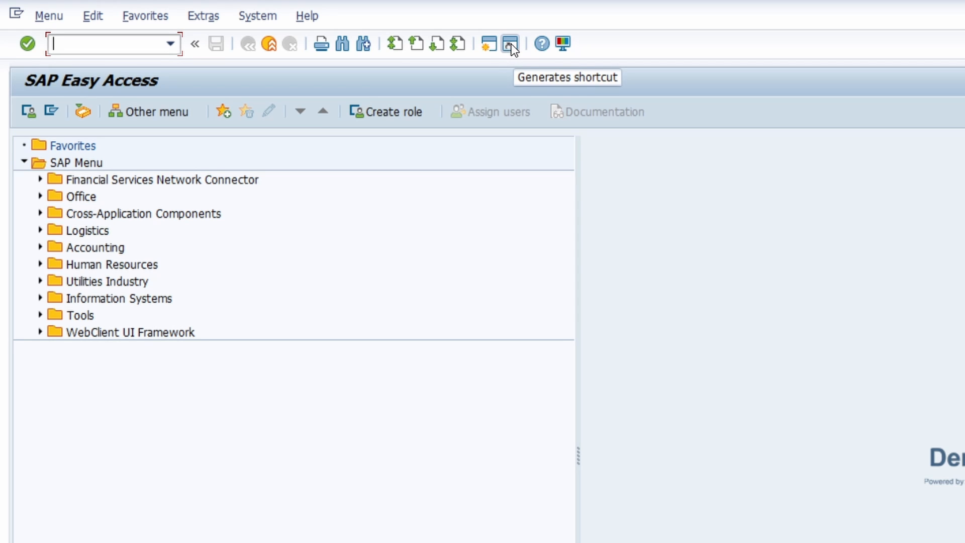
Step: Start creating a new SAP shortcut and choose Transaction as its type
left_click(511, 43)
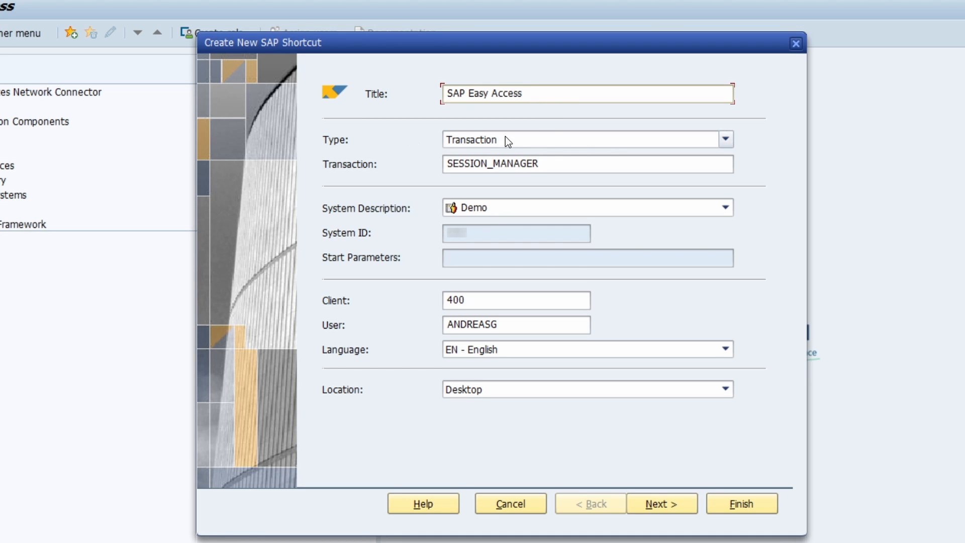
left_click(554, 141)
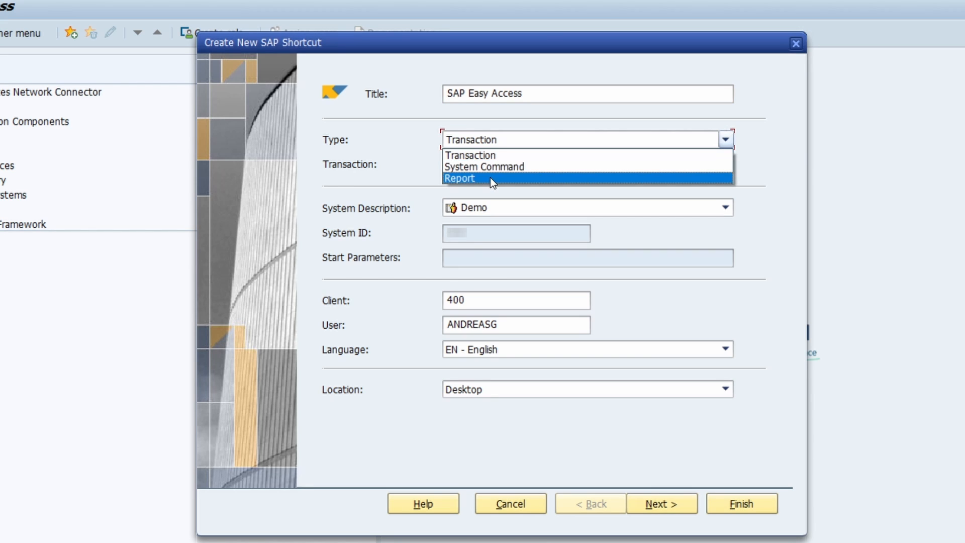
left_click(491, 155)
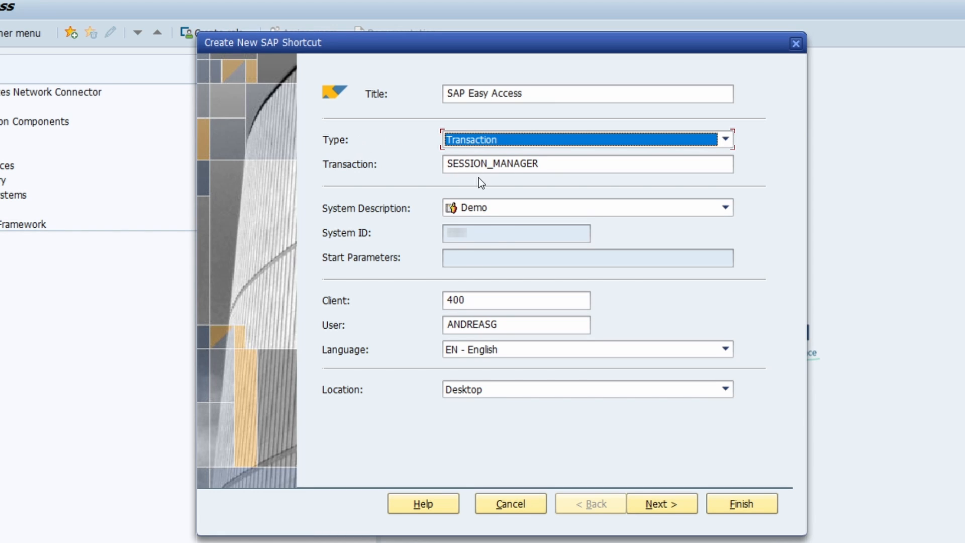
Step: Replace the shortcut's transaction with SE16N and create the shortcut on the desktop
left_click_drag(551, 166, 425, 162)
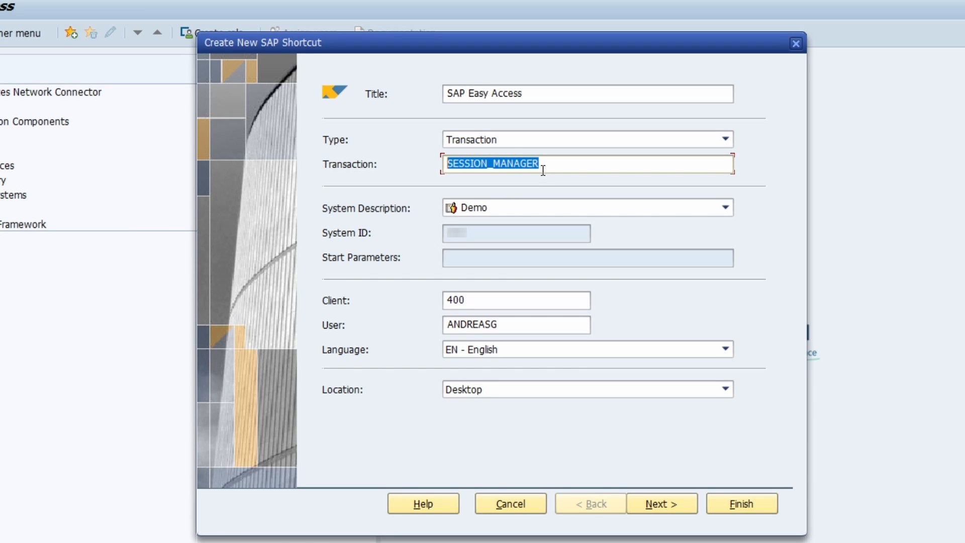
type("MIRO")
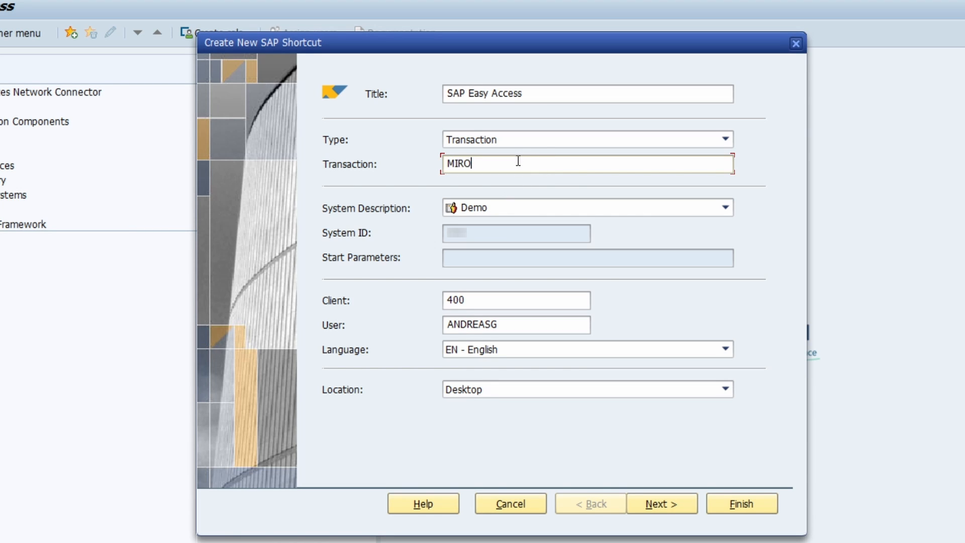
key("BackSpace")
key("BackSpace")
key("BackSpace")
key("BackSpace")
type("SE16N")
left_click(747, 503)
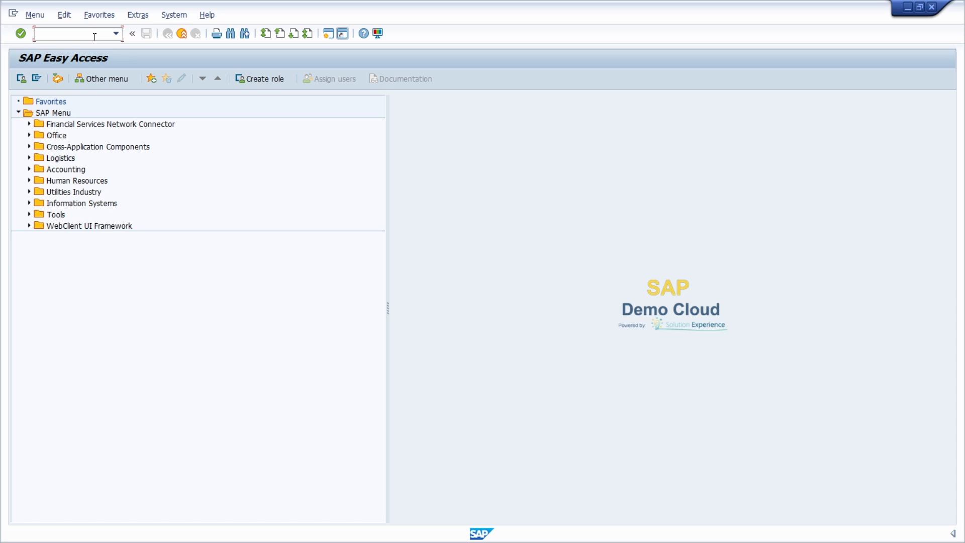
Step: Enter md04 as the transaction code, then run the SAP Easy Access desktop shortcut and allow its logon, remembering the decision
type("md04")
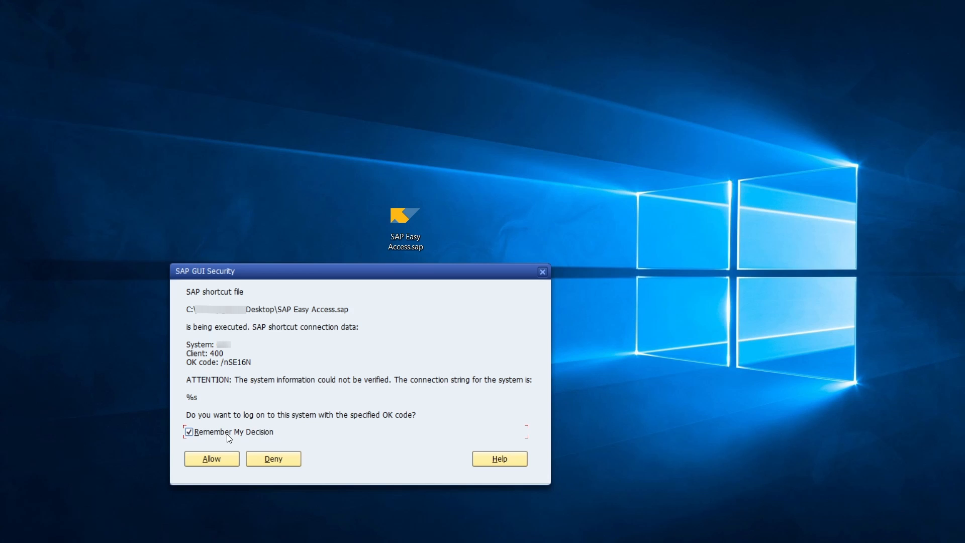
left_click(210, 459)
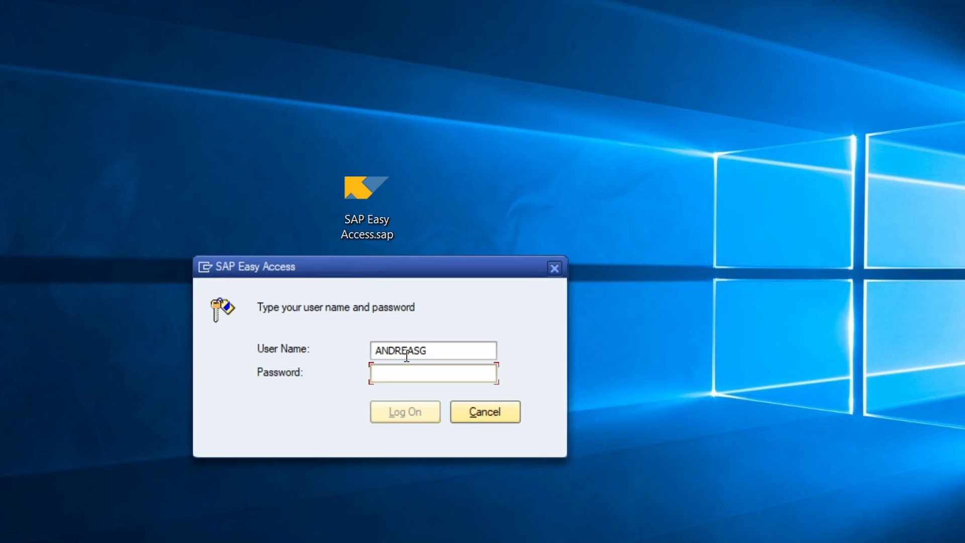
Step: Log on through the SAP Easy Access shortcut by entering the account password
double_click(445, 351)
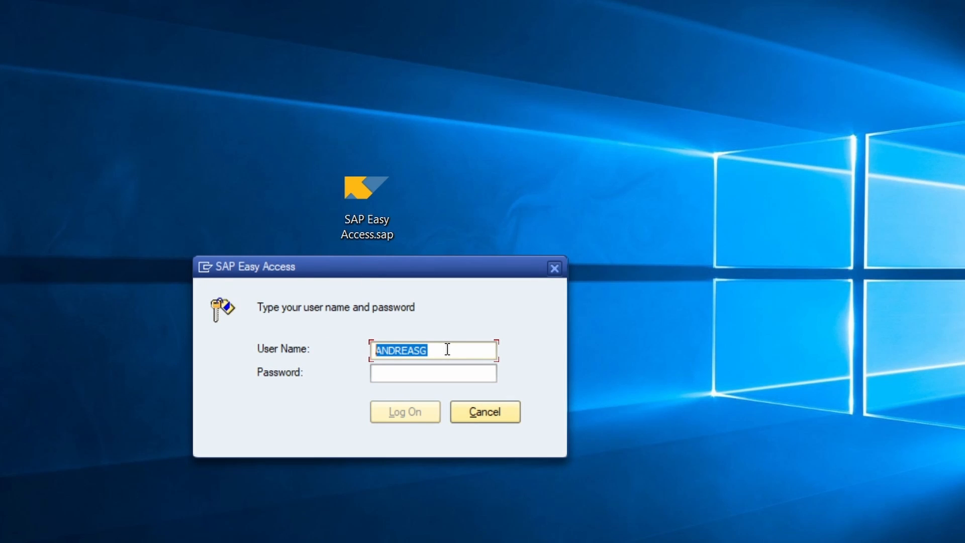
left_click(428, 377)
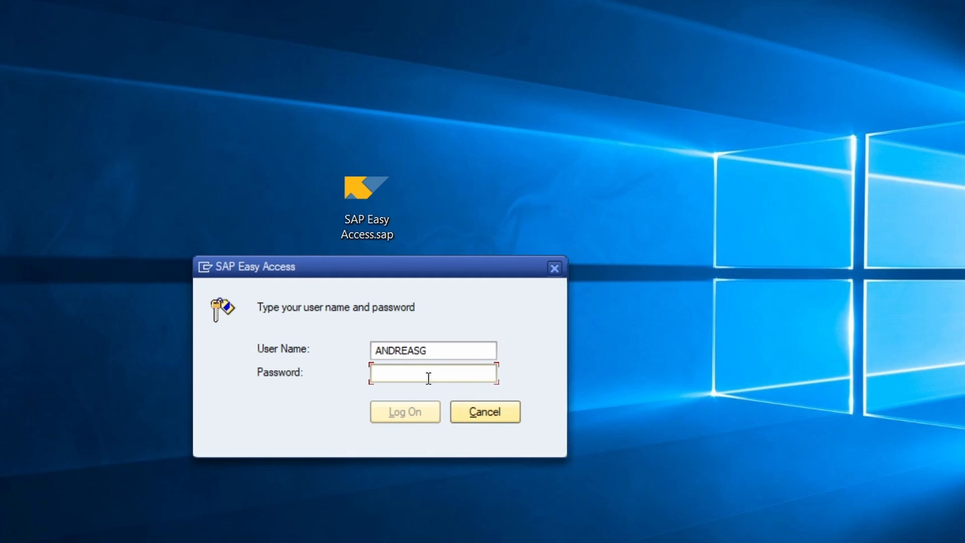
type("••••••••••")
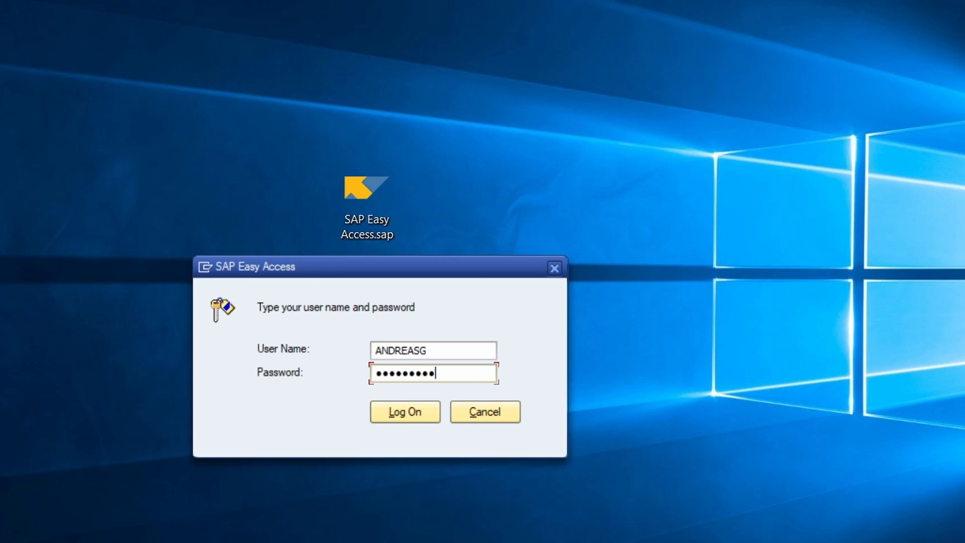
key("Return")
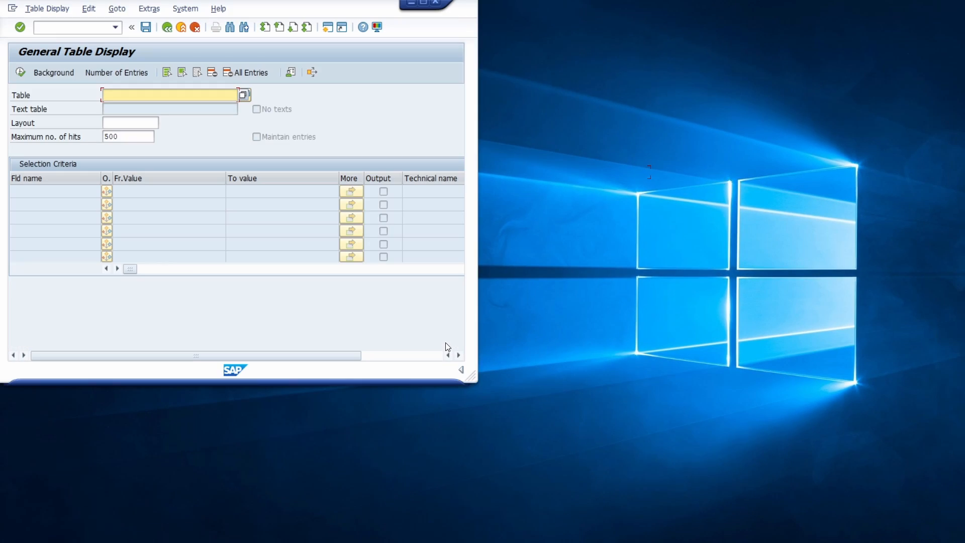
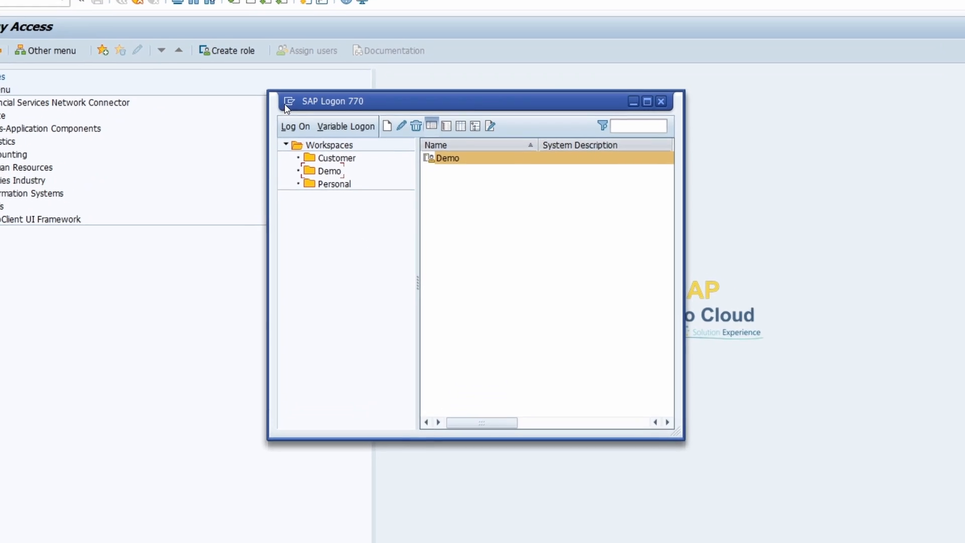
Step: Examine the Define Custom Colors and Color Settings pages in the SAP Logon options, then close the options
left_click(314, 123)
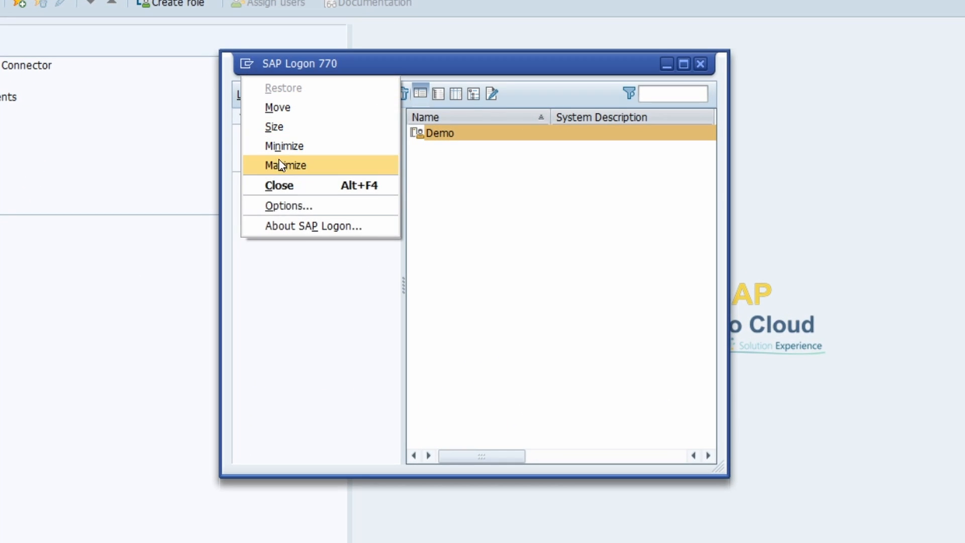
left_click(294, 207)
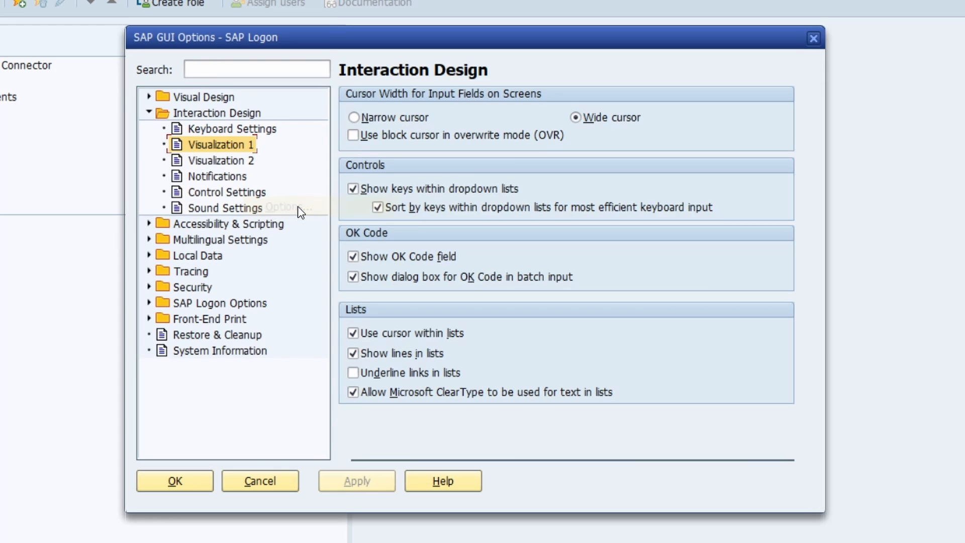
left_click(149, 97)
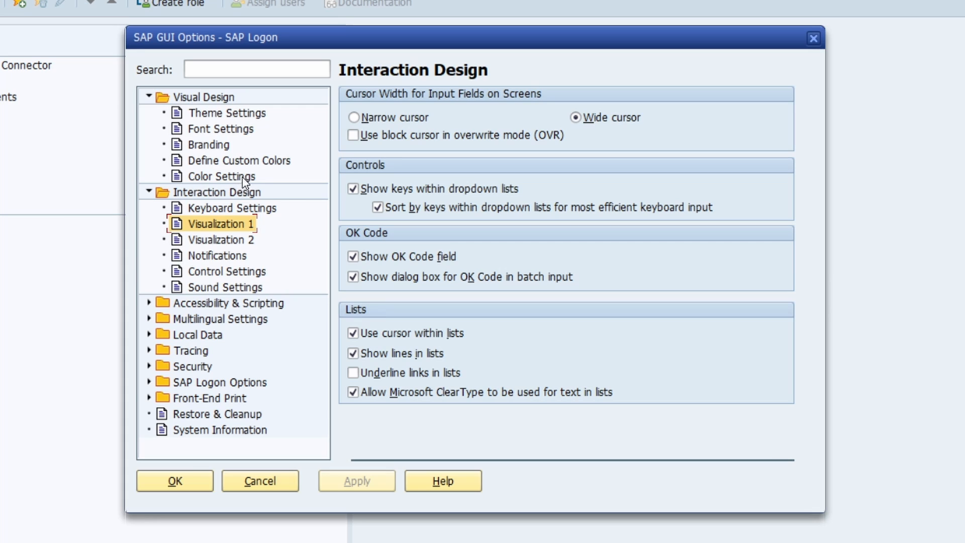
left_click(234, 164)
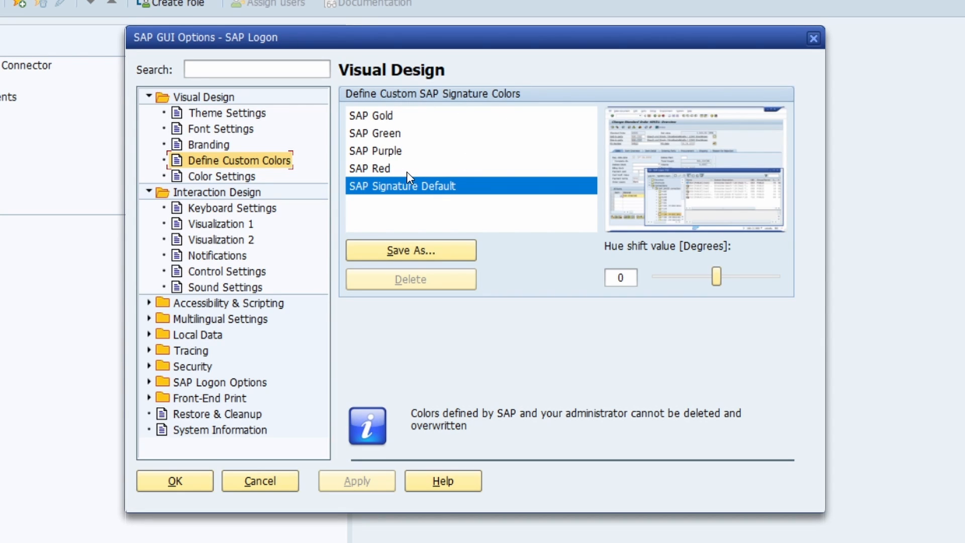
left_click(227, 176)
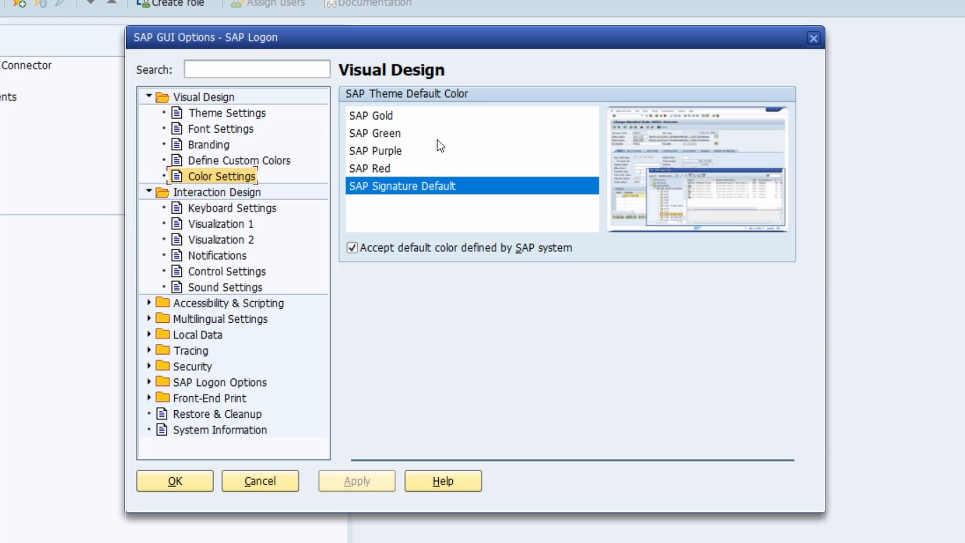
left_click(813, 38)
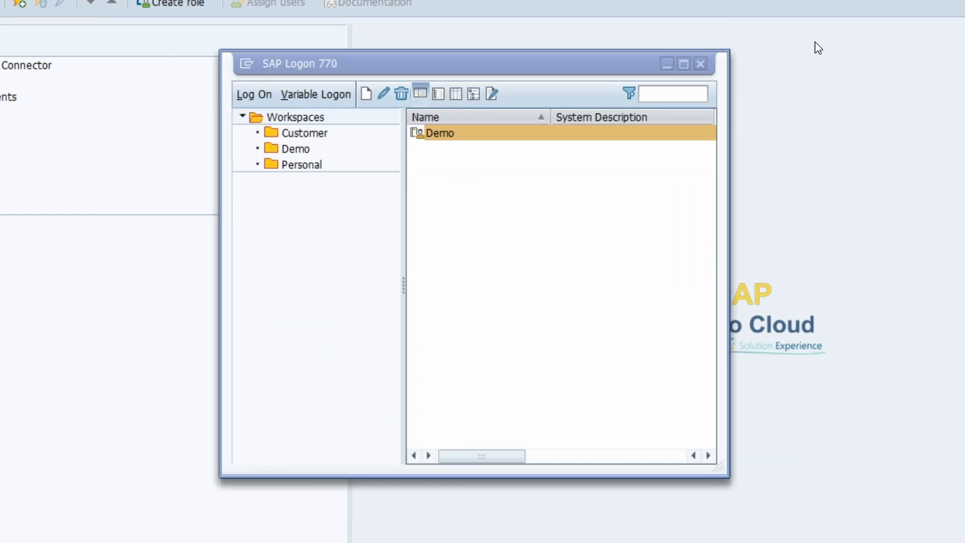
Step: Open the color options for the logged-on system and select SAP Red as the system's color
left_click(63, 393)
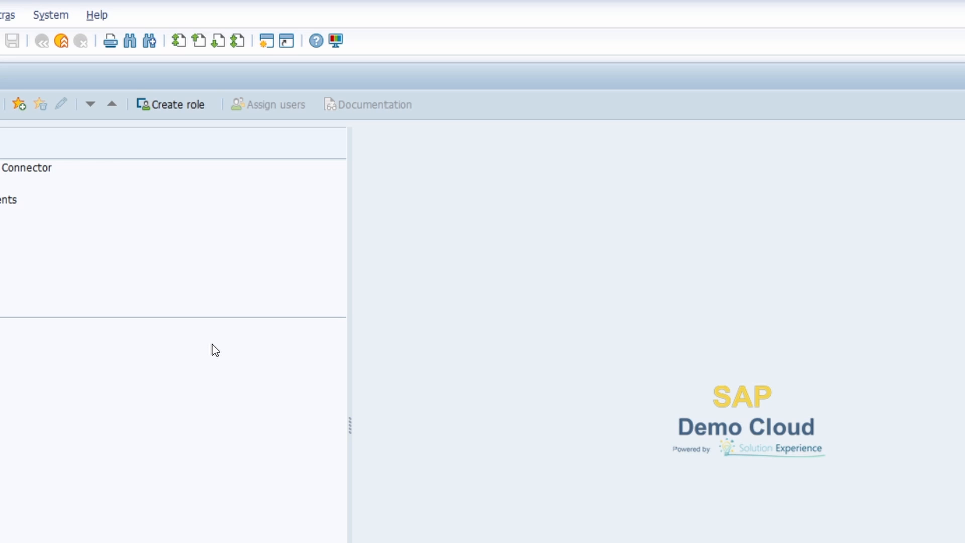
left_click(336, 41)
left_click(435, 71)
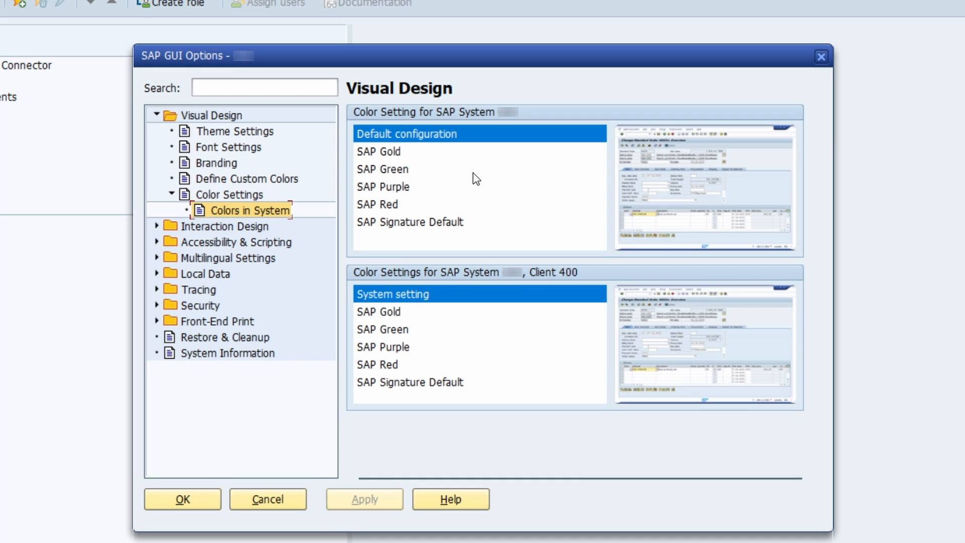
left_click(407, 171)
left_click(408, 190)
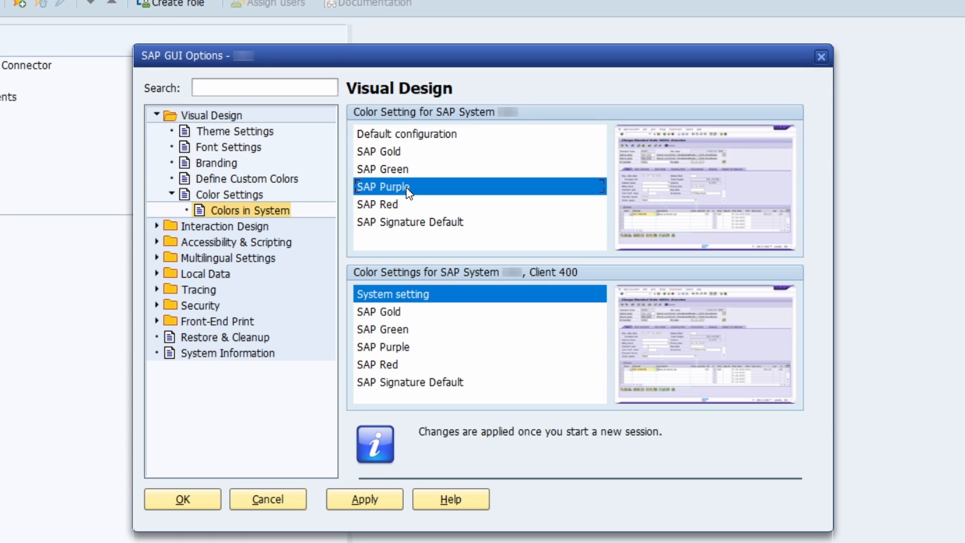
left_click(410, 206)
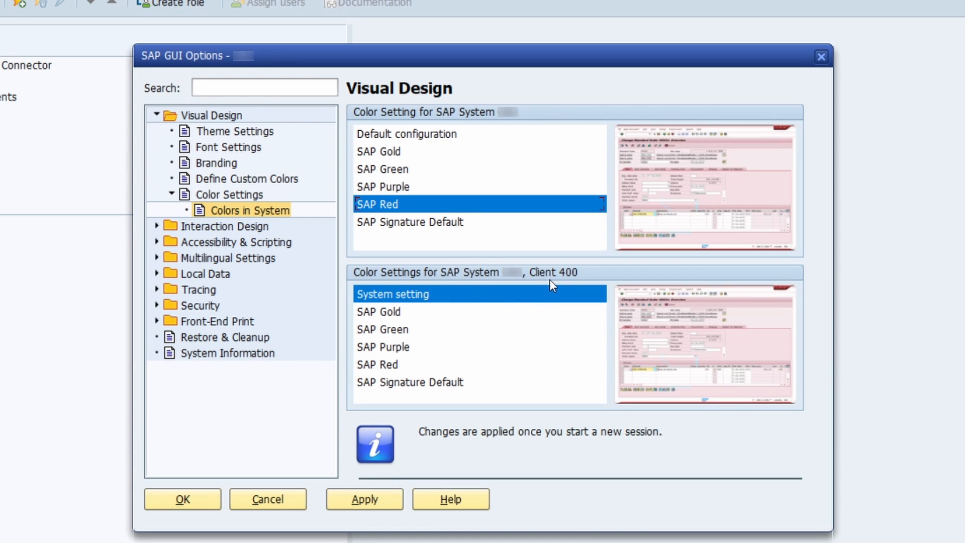
Step: Preview other colors for client 400, return it to System setting, and apply the color settings
left_click(429, 317)
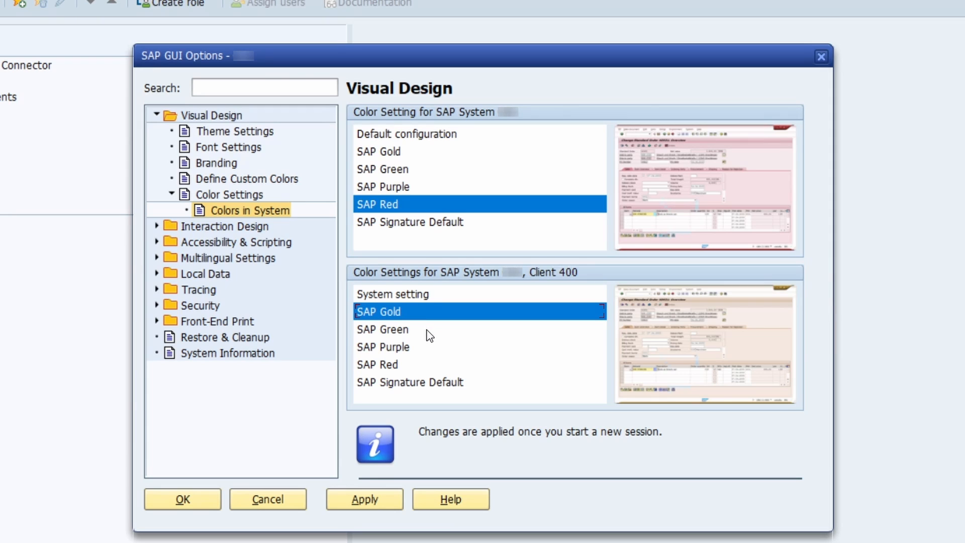
left_click(429, 333)
left_click(426, 344)
left_click(421, 365)
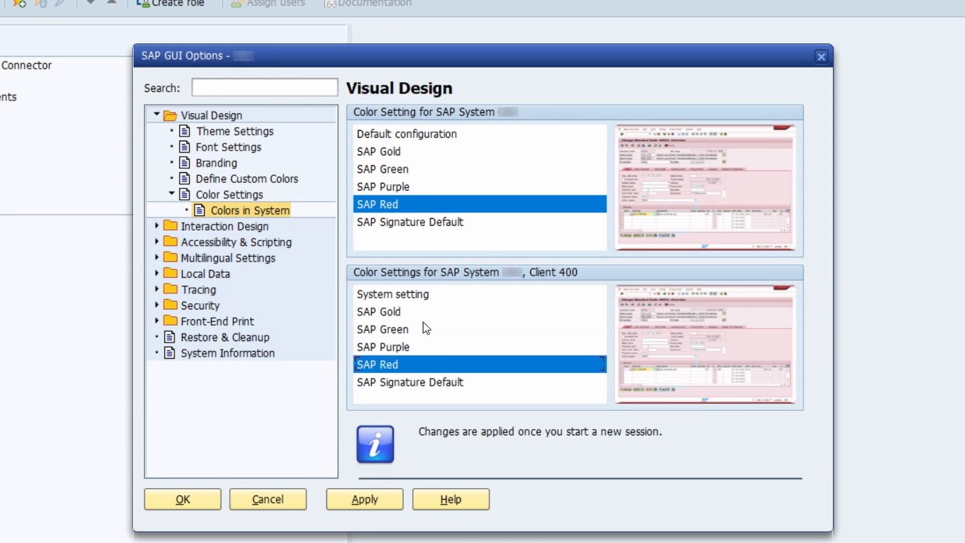
left_click(419, 297)
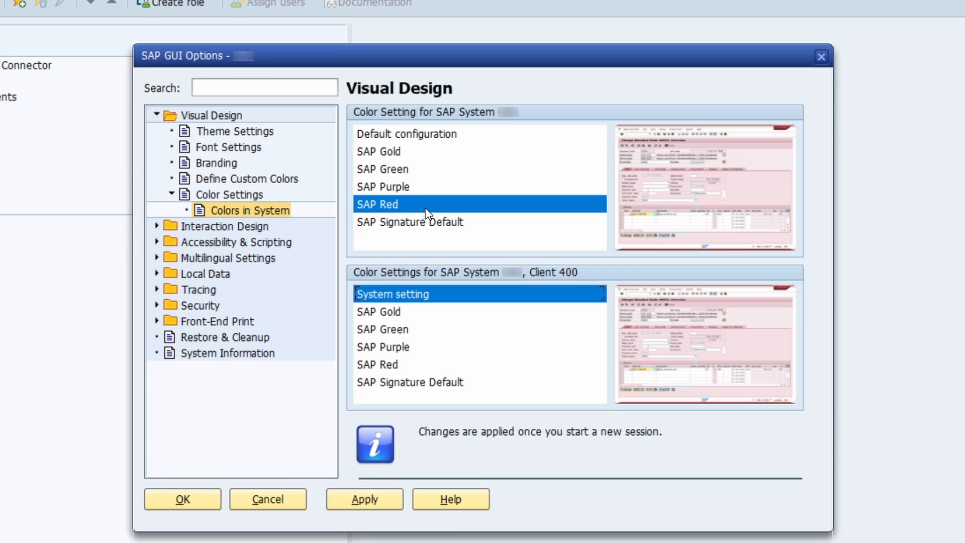
left_click(360, 503)
left_click(203, 505)
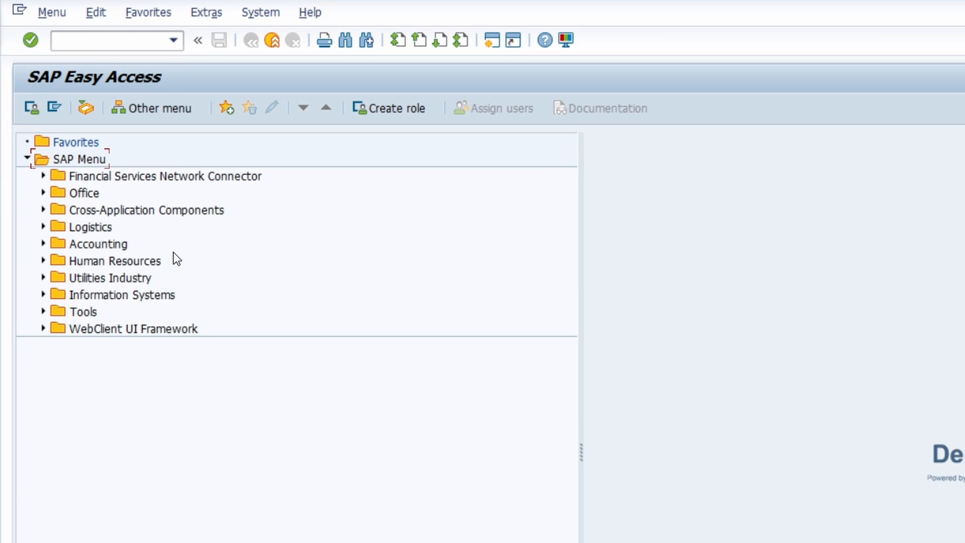
Step: Insert transaction MIRO into the Favorites and try opening it from there, then return to SAP Easy Access
right_click(71, 141)
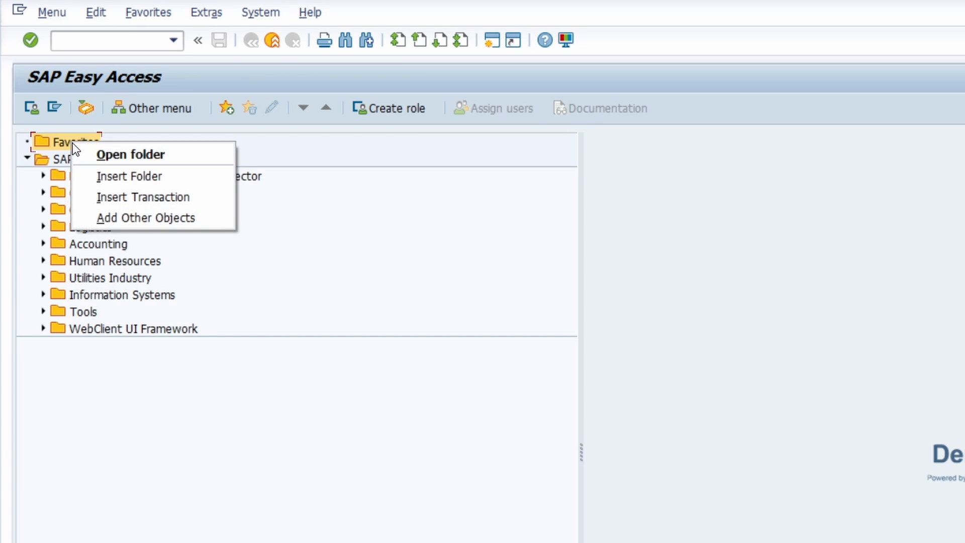
left_click(149, 197)
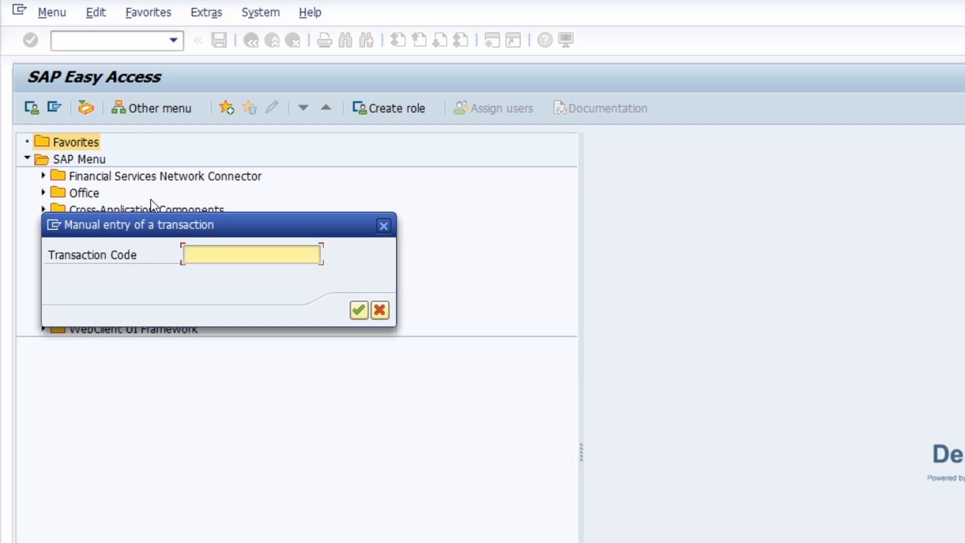
type("MIRO")
key("Return")
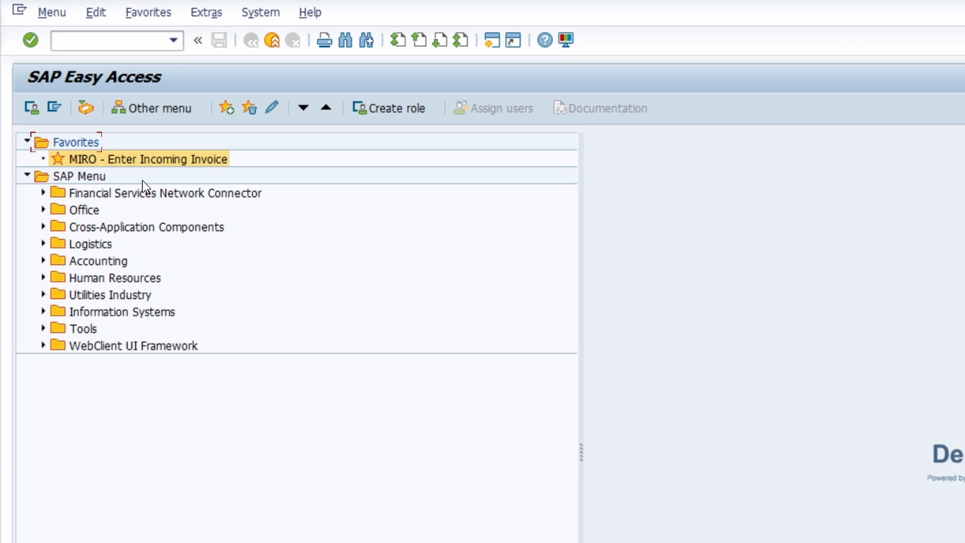
double_click(87, 161)
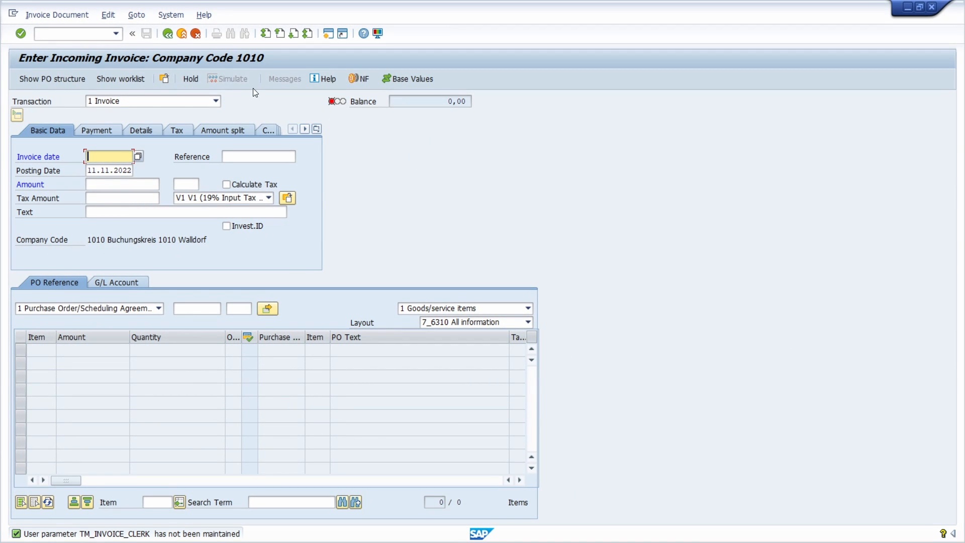
left_click(171, 35)
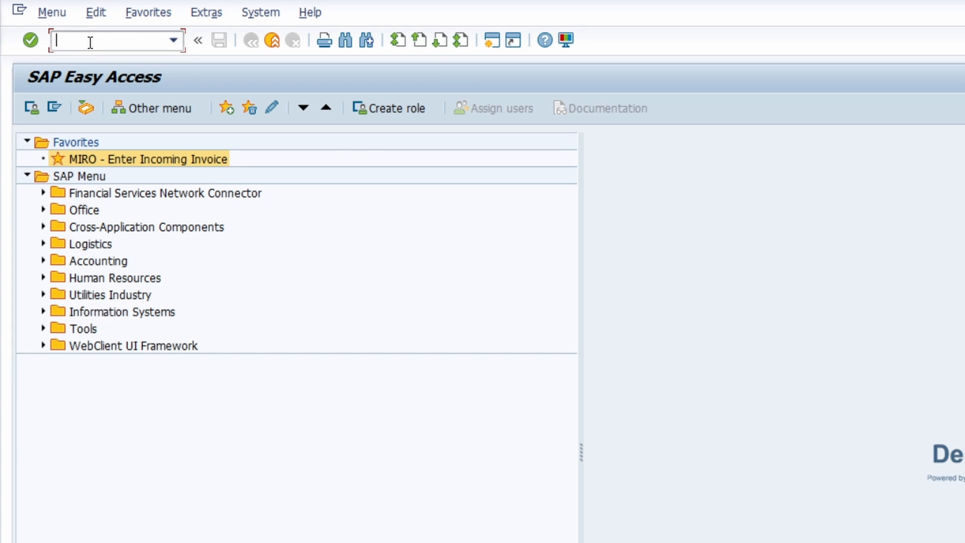
Step: Open transaction SE16N with /nse16n and add it to the Favorites using the command %_GCADDF, then return to SAP Easy Access
type("/nse16n")
key("Return")
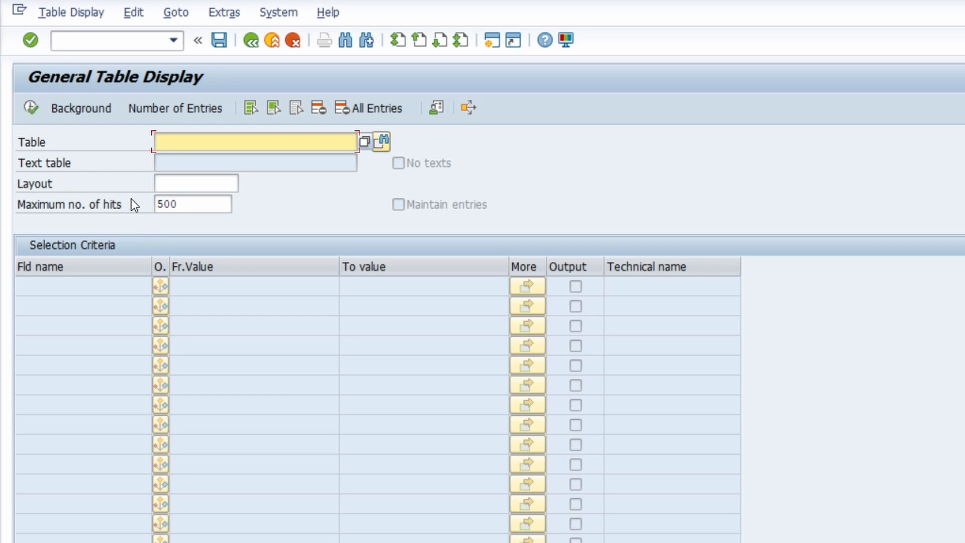
left_click(83, 39)
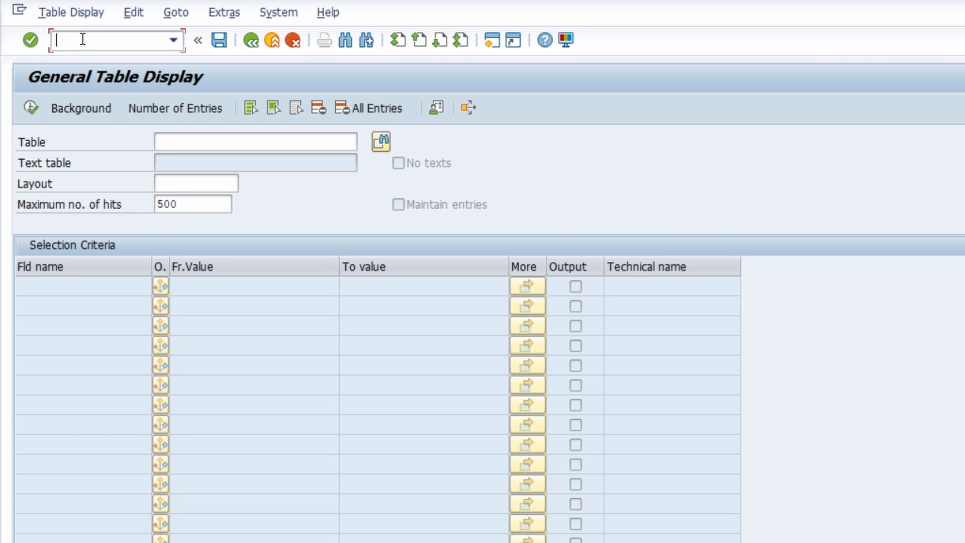
type("%_GCADDF")
key("Return")
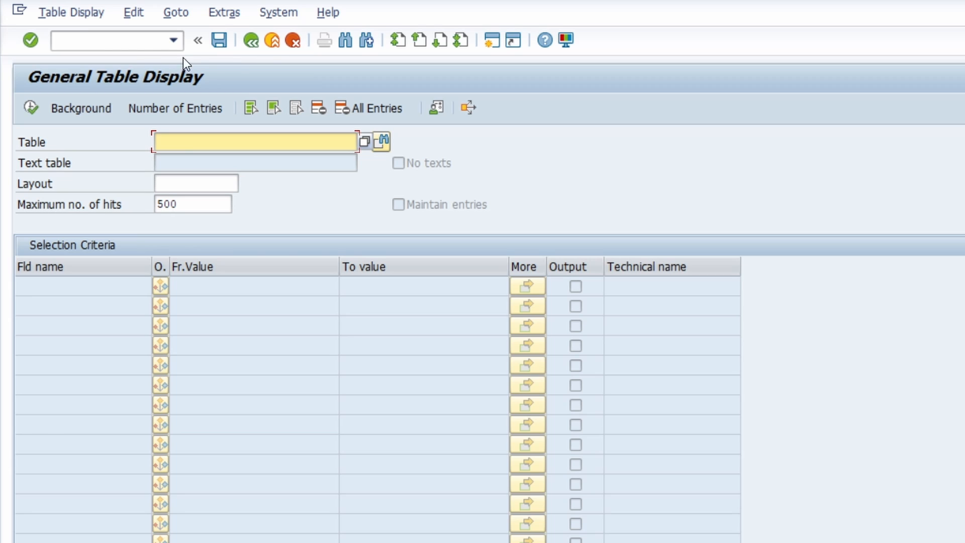
left_click(254, 41)
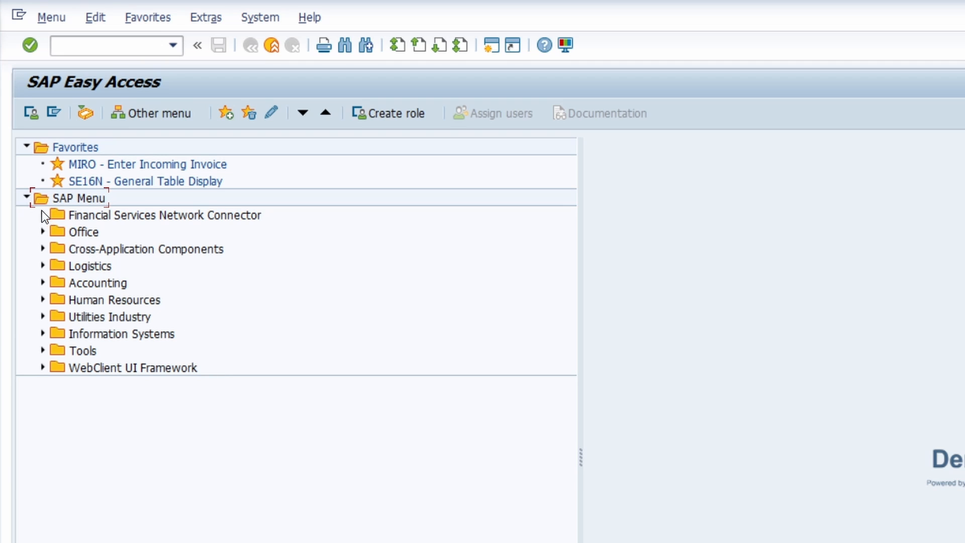
Step: View SBWP - Workplace from the Office folder of the SAP Menu, then return and collapse the folder
left_click(42, 232)
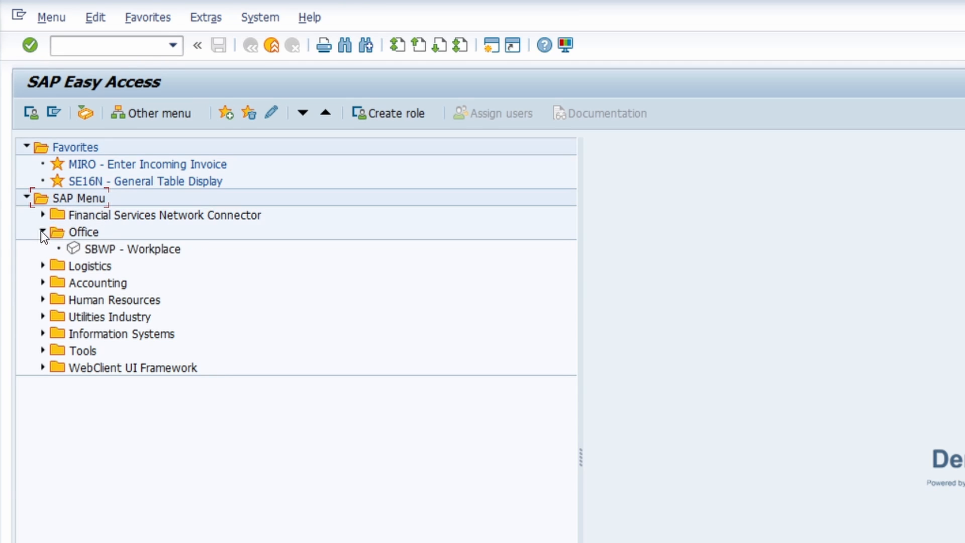
left_click(112, 251)
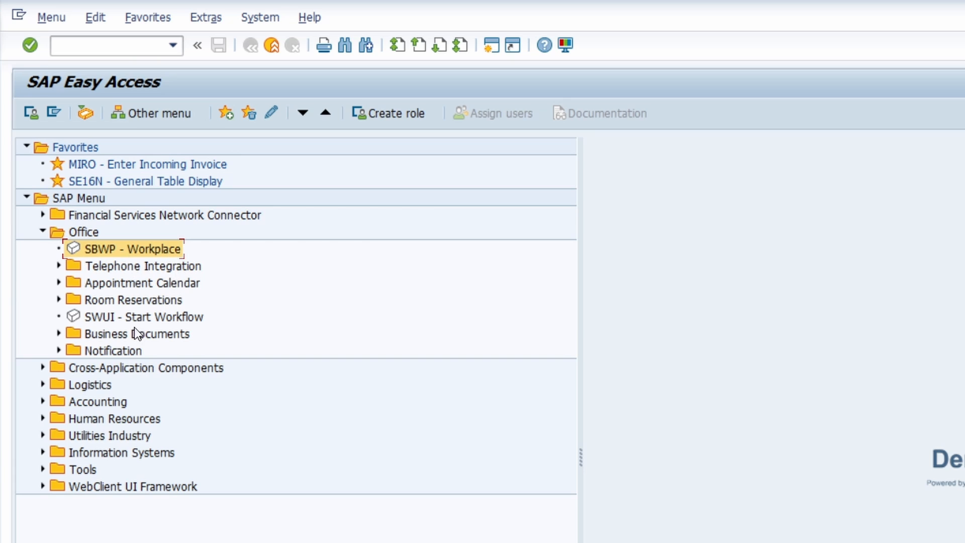
double_click(107, 250)
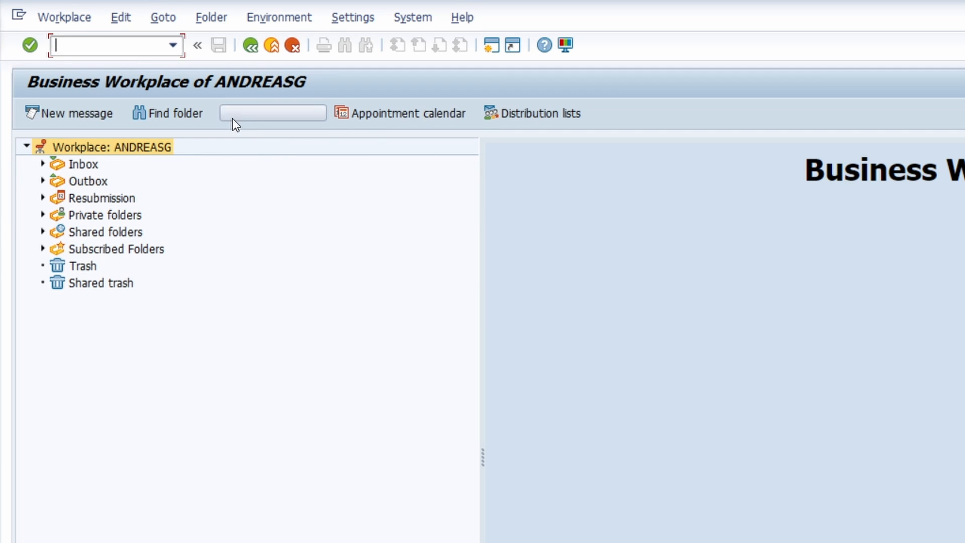
left_click(254, 50)
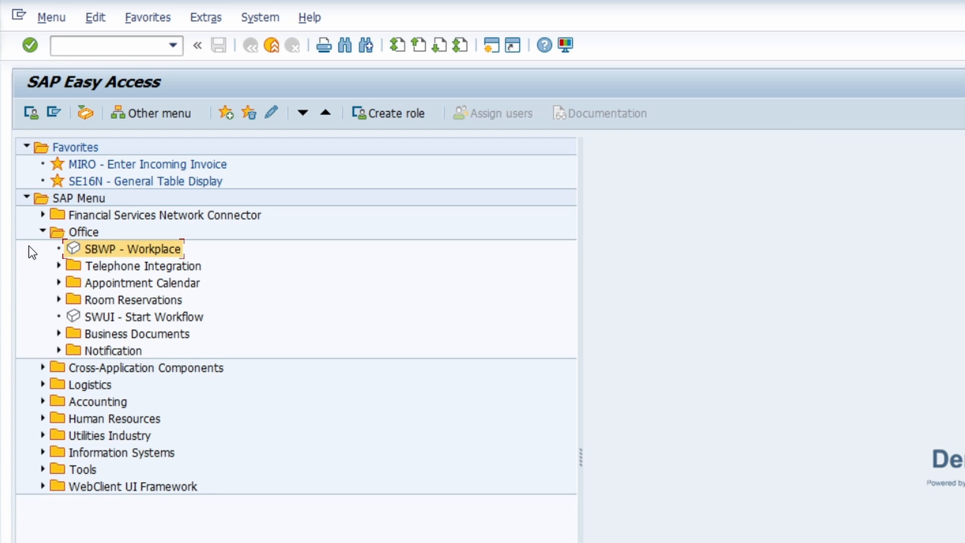
left_click(42, 231)
Step: Run the search_sap_menu transaction and search the SAP menu for the text ABAP
left_click(100, 49)
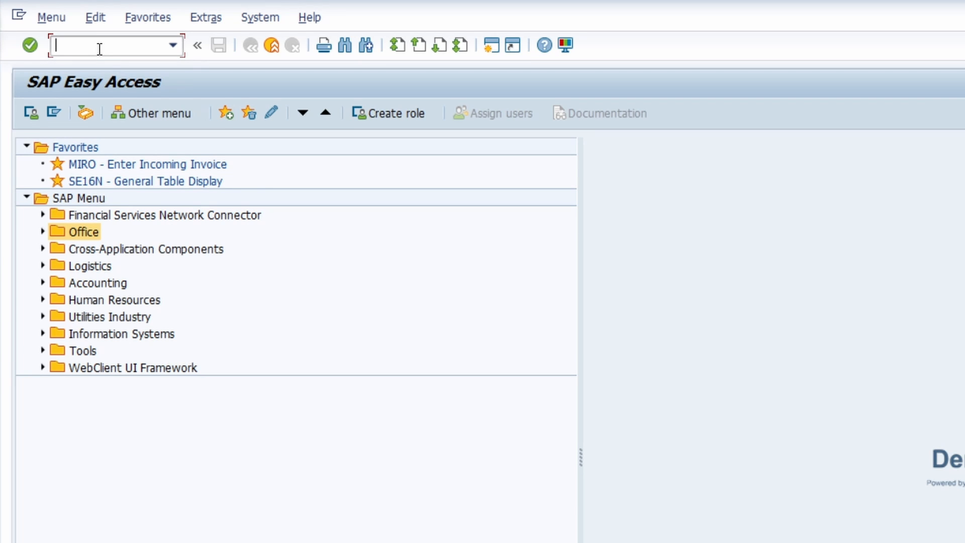
type("search_sap_menu")
key("Return")
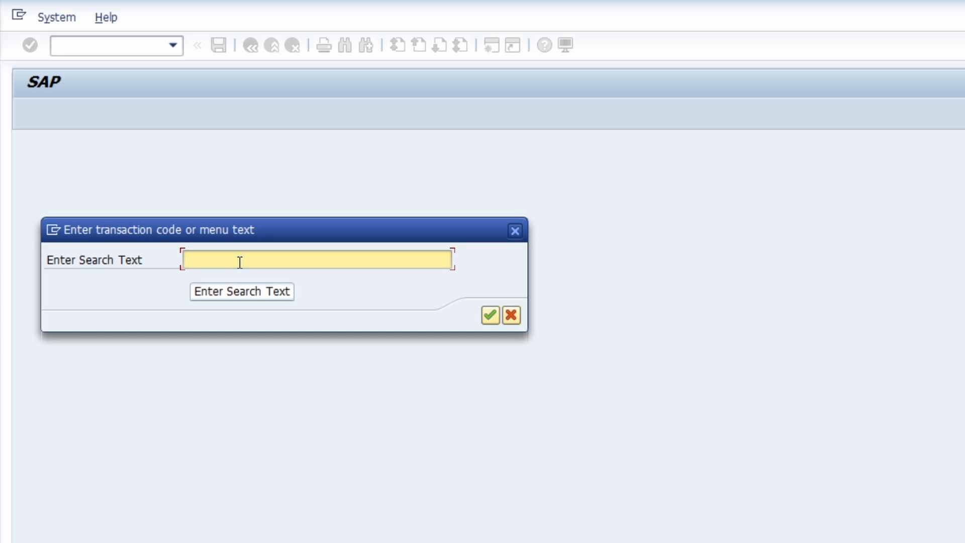
type("ABAP")
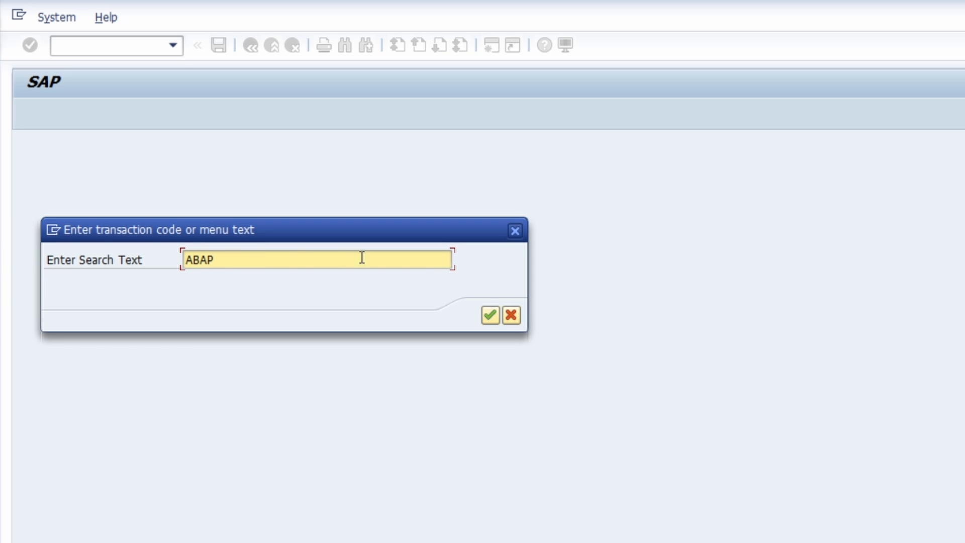
left_click(490, 316)
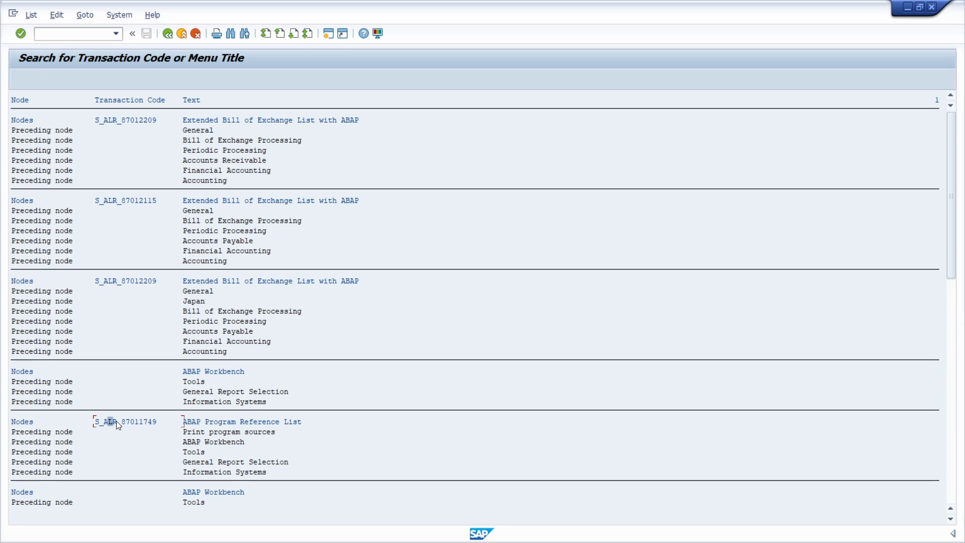
Step: Copy the transaction code of the ABAP Program Reference List from the search results, and return to SAP Easy Access
key("ctrl+y")
left_click_drag(91, 417, 174, 421)
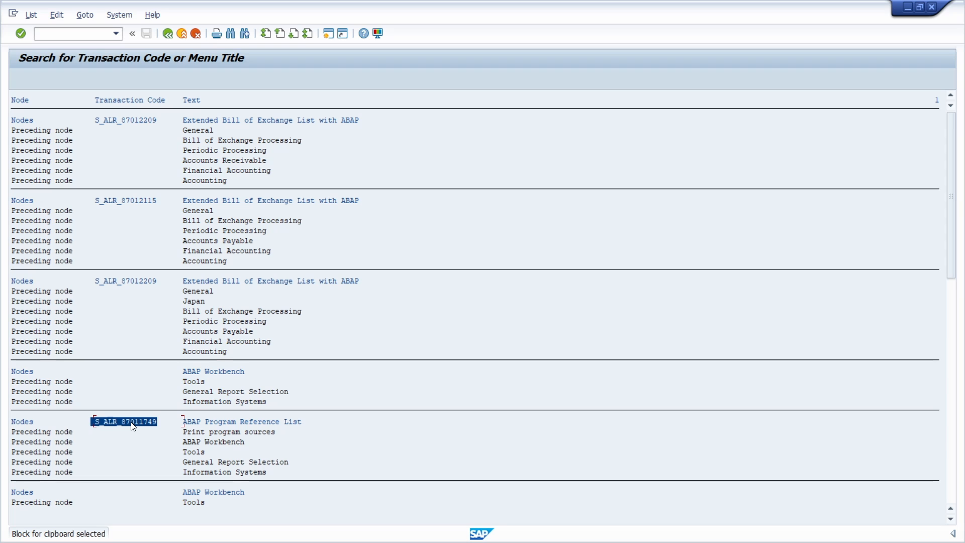
key("ctrl+c")
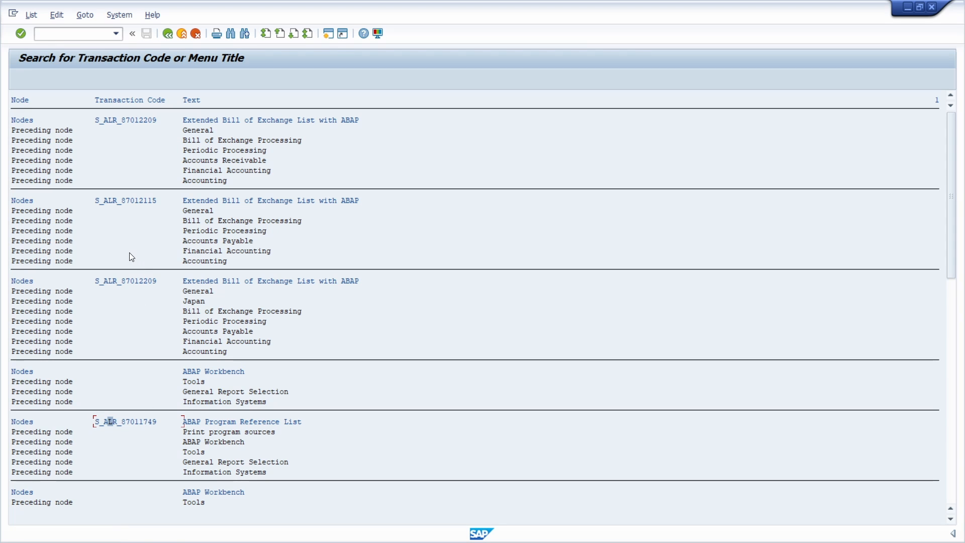
left_click(169, 33)
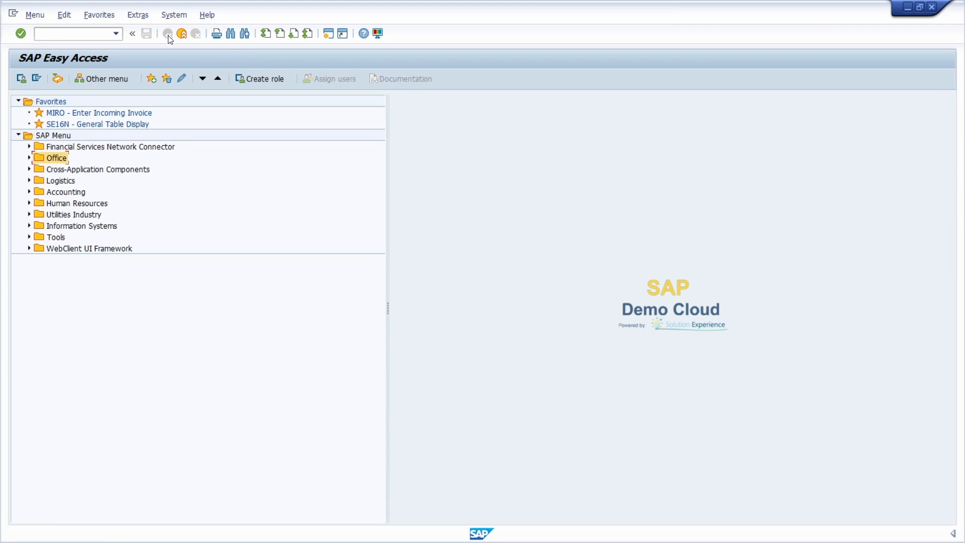
Step: Expand the Office folder and turn off Display Technical Names in the SAP Easy Access settings
left_click(30, 159)
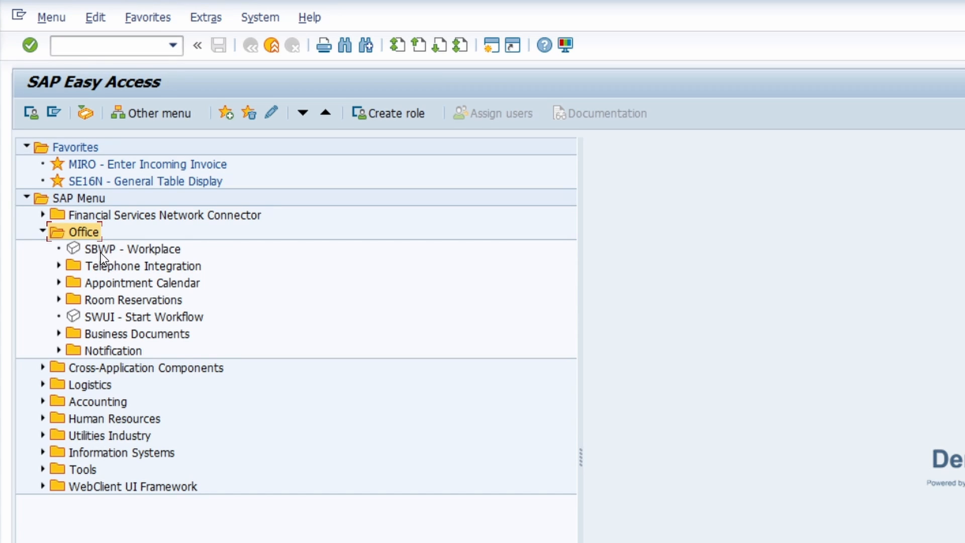
left_click(113, 250)
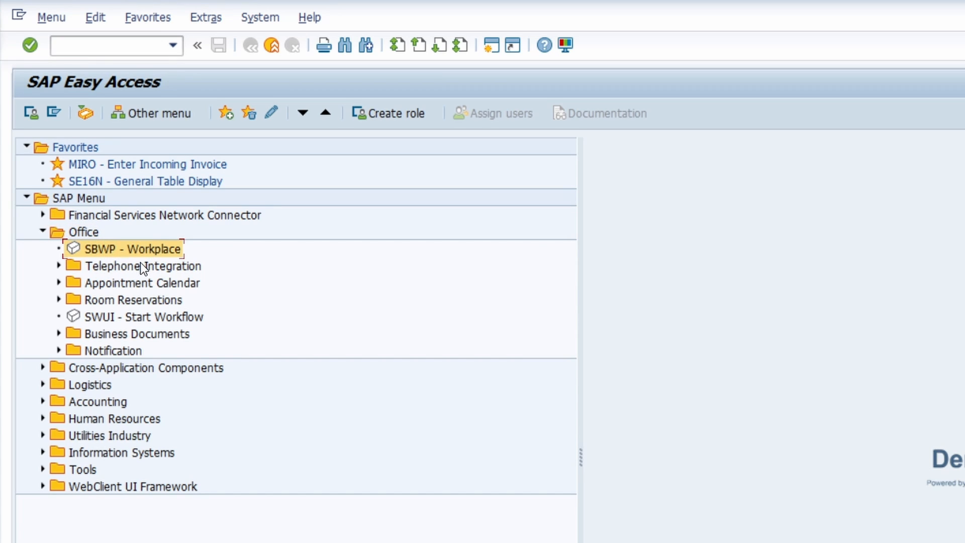
left_click(200, 20)
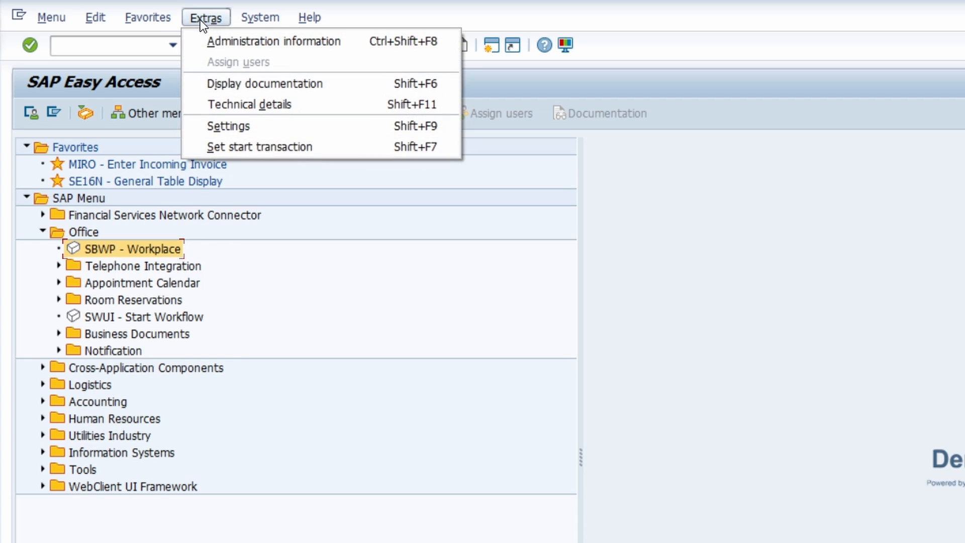
left_click(281, 130)
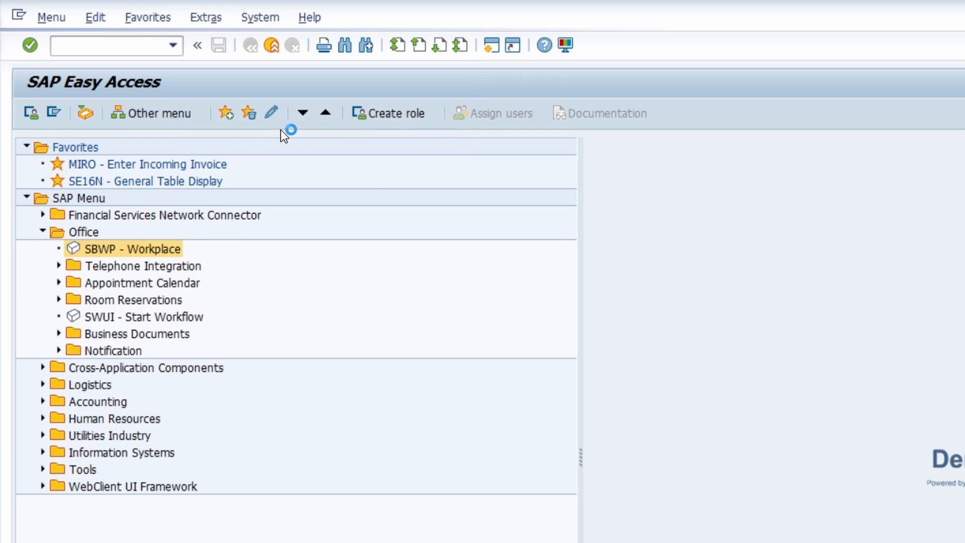
left_click(143, 301)
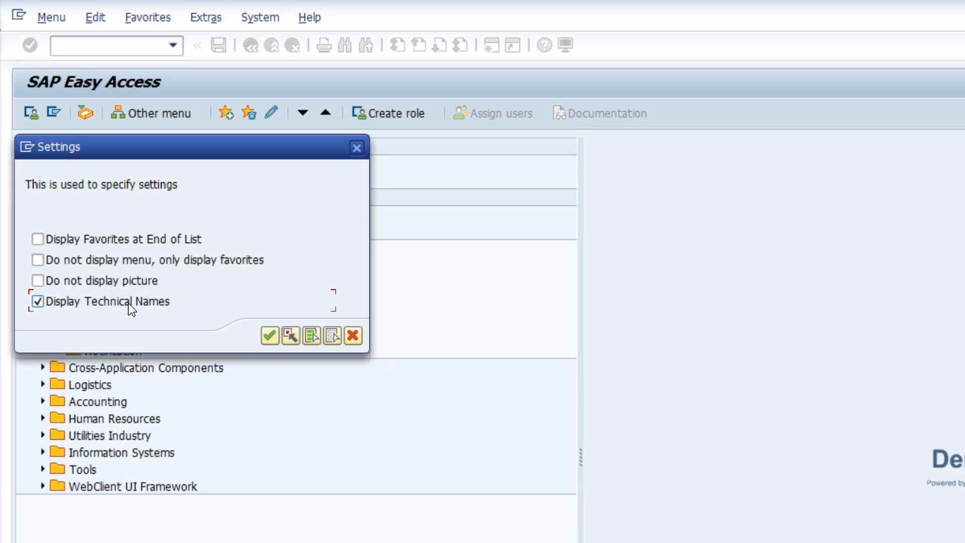
left_click(114, 304)
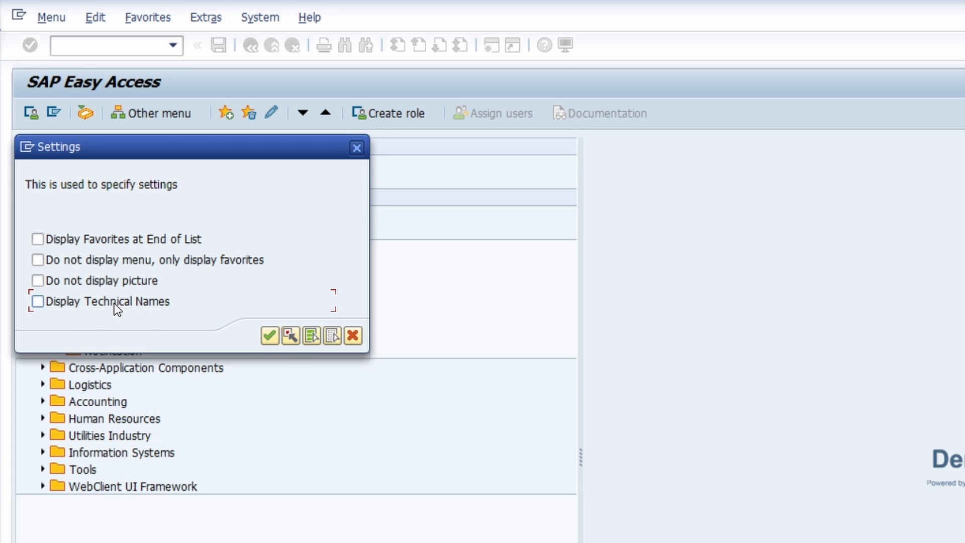
left_click(270, 340)
left_click(43, 232)
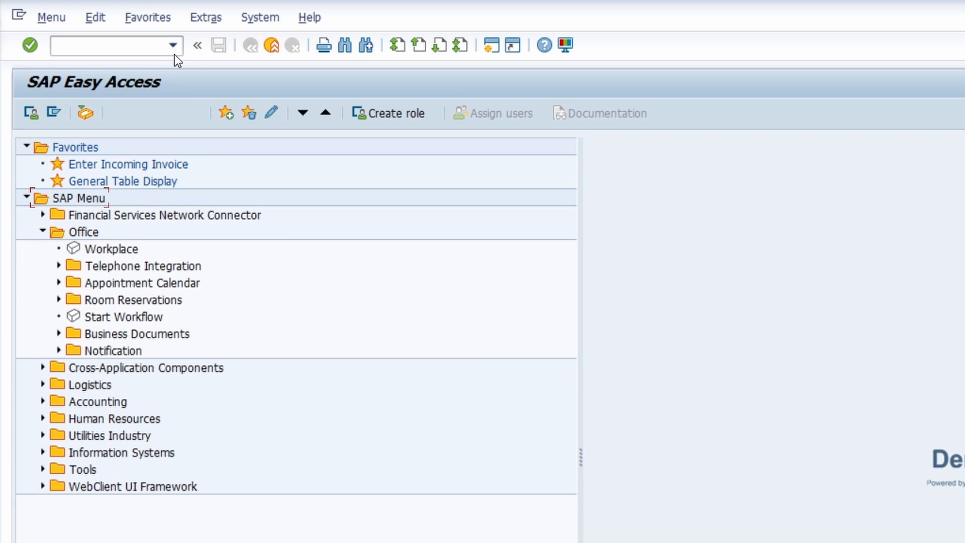
Step: Turn Display Technical Names back on in the SAP Easy Access settings
left_click(202, 20)
left_click(227, 128)
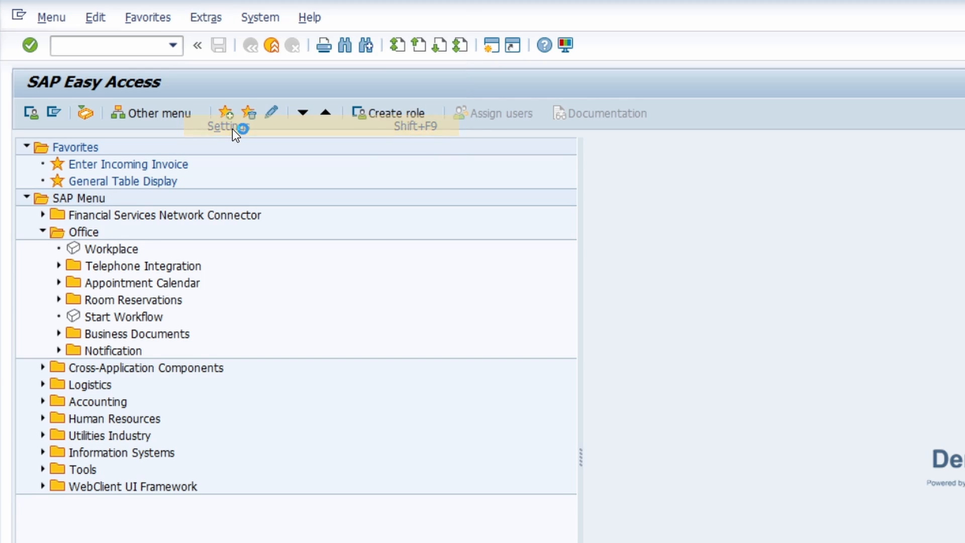
left_click(91, 304)
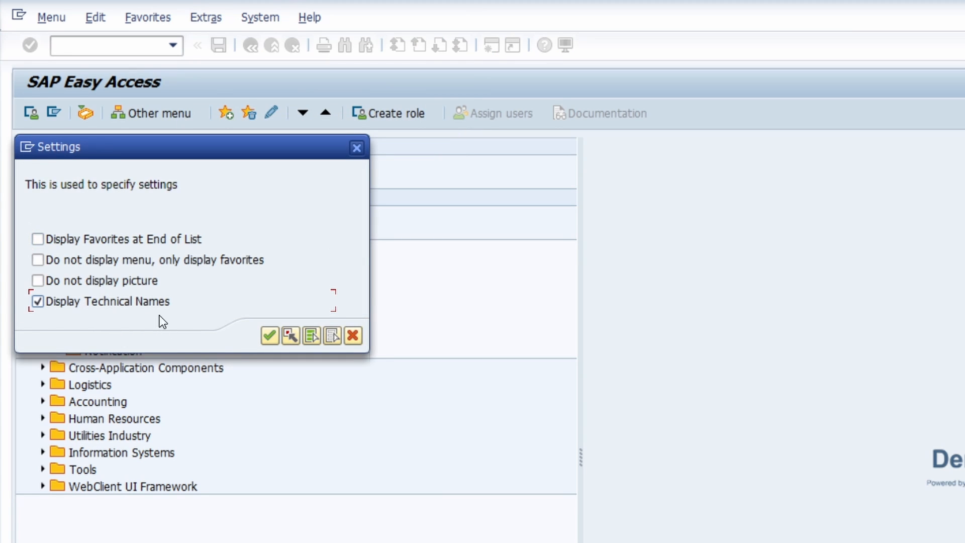
left_click(268, 335)
left_click(42, 232)
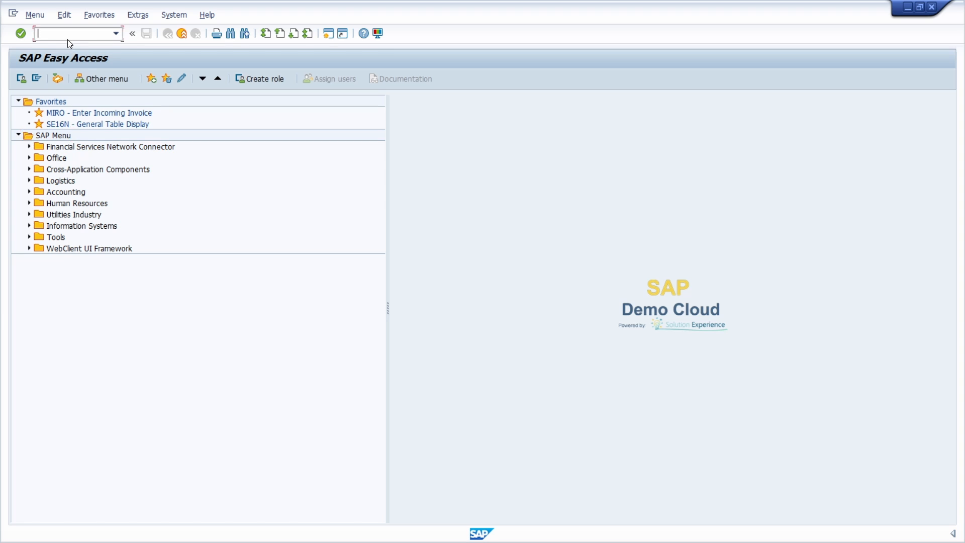
Step: Open transaction MIGO and view the available choices for the action and the reference document
type("migo")
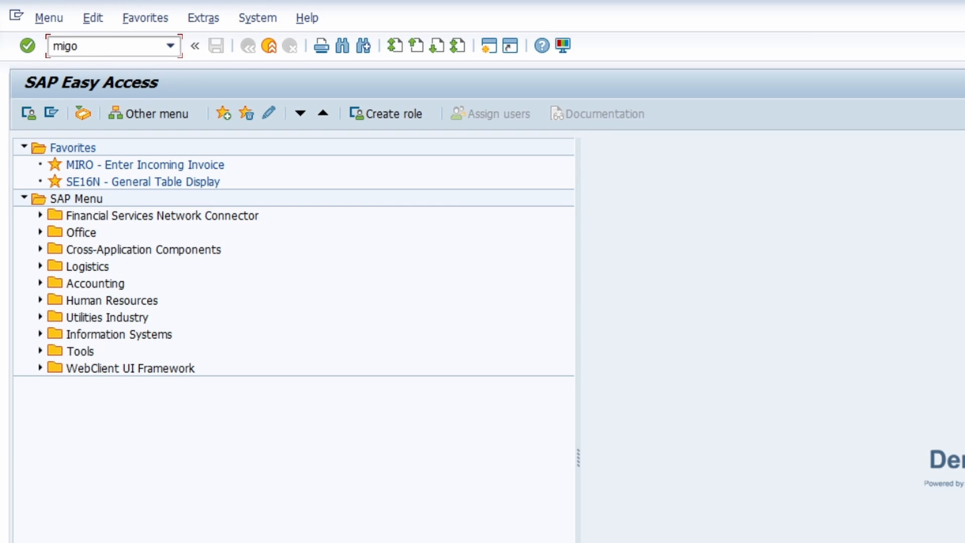
key("Return")
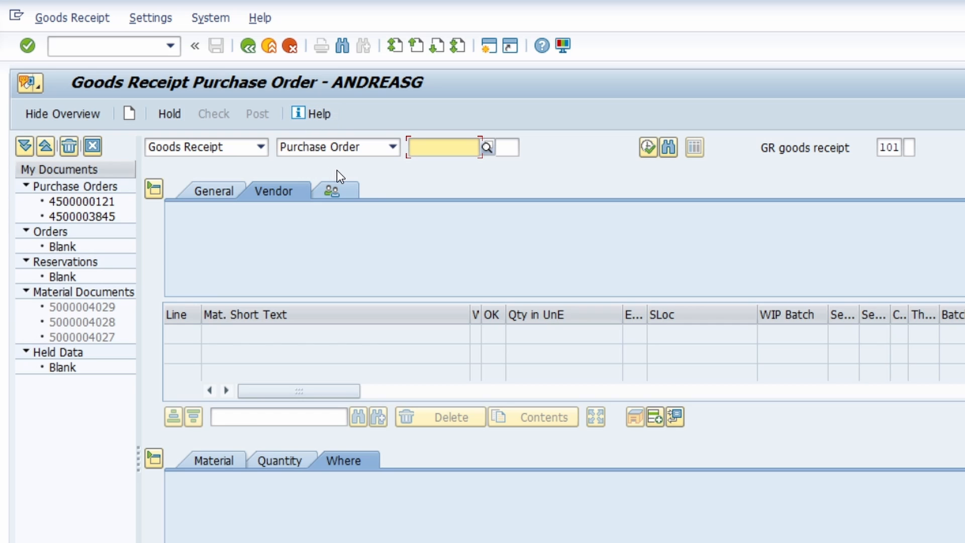
left_click(250, 150)
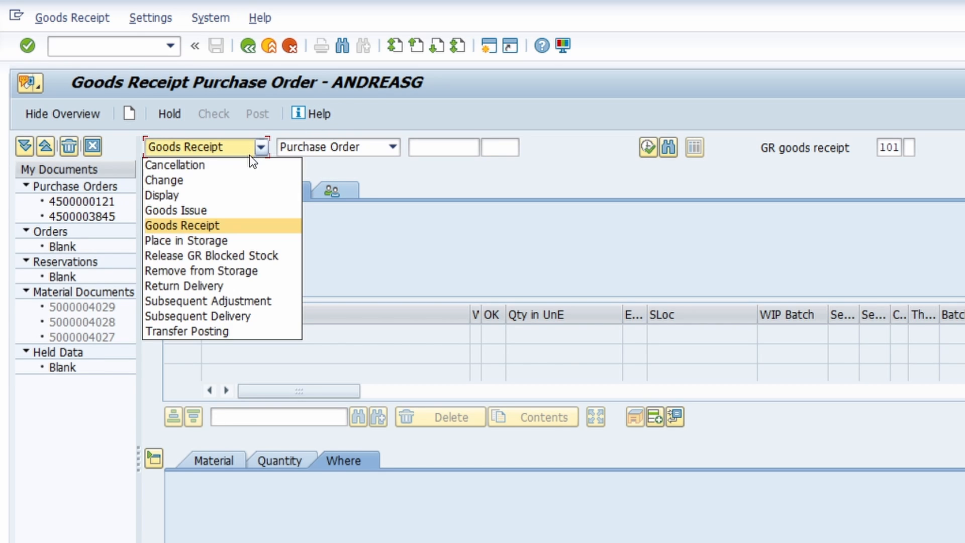
left_click(362, 146)
left_click(343, 150)
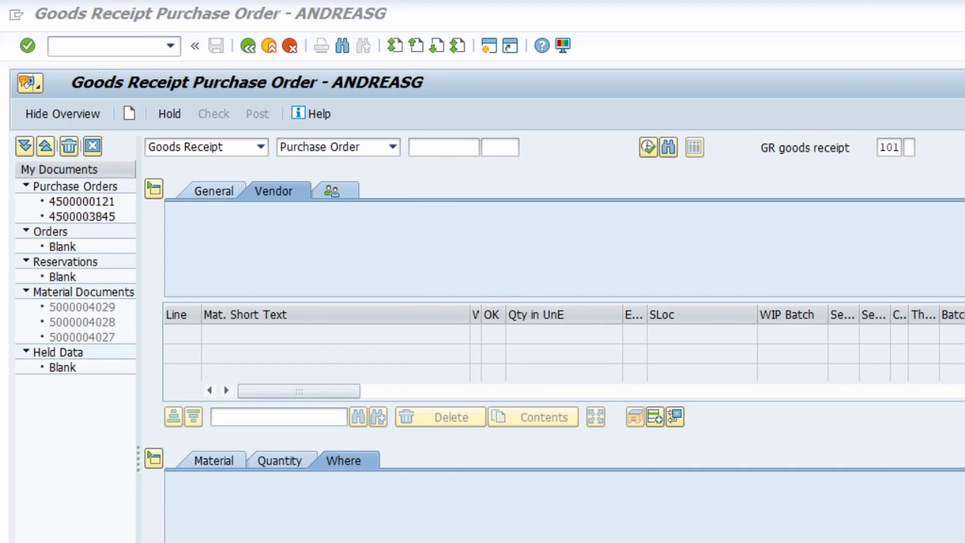
Step: Switch to SAP Logon and, in its Interaction Design options, enable showing keys within dropdown lists and sorting by keys
key("alt+Tab")
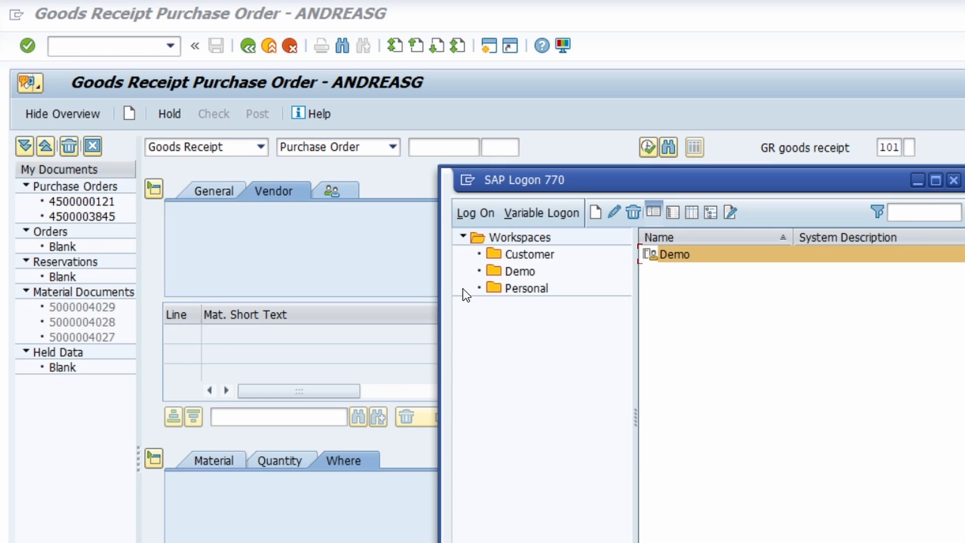
left_click(467, 180)
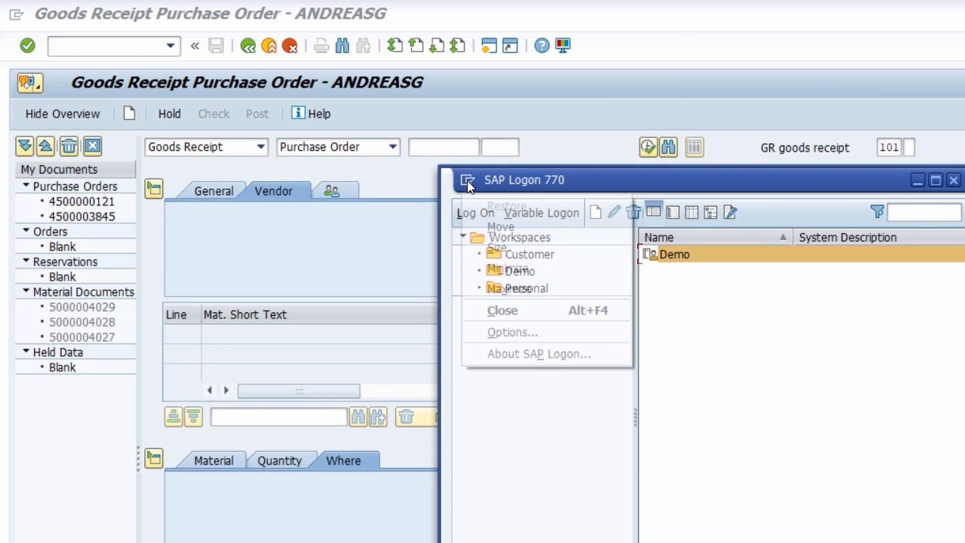
left_click(556, 329)
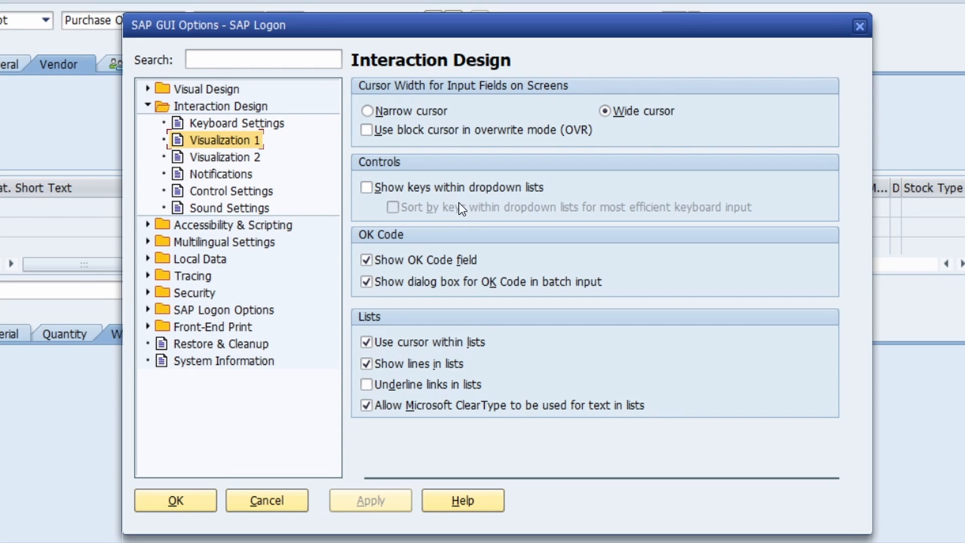
left_click(405, 187)
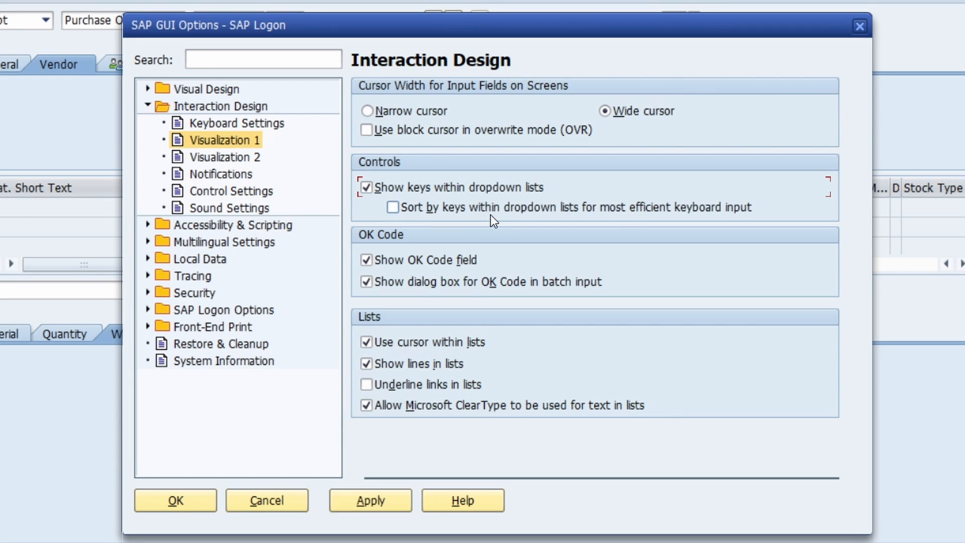
left_click(435, 209)
left_click(348, 505)
left_click(185, 501)
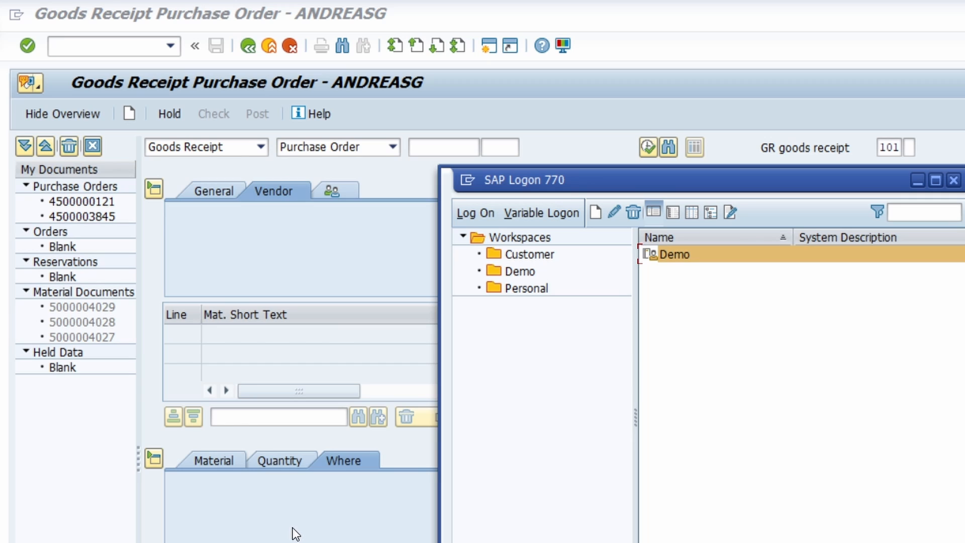
Step: Restart the goods receipt transaction with /nmigo and view the action choices with their keys
left_click(333, 270)
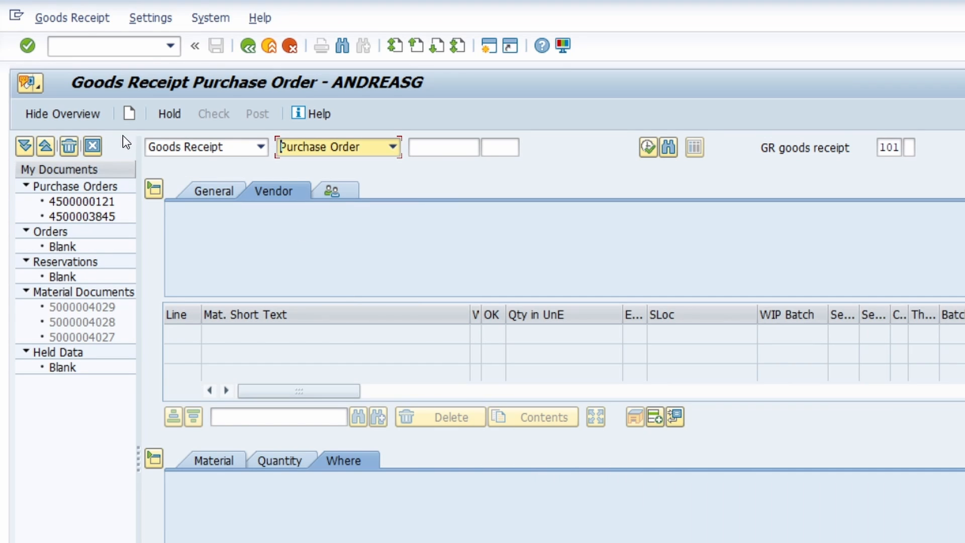
left_click(87, 46)
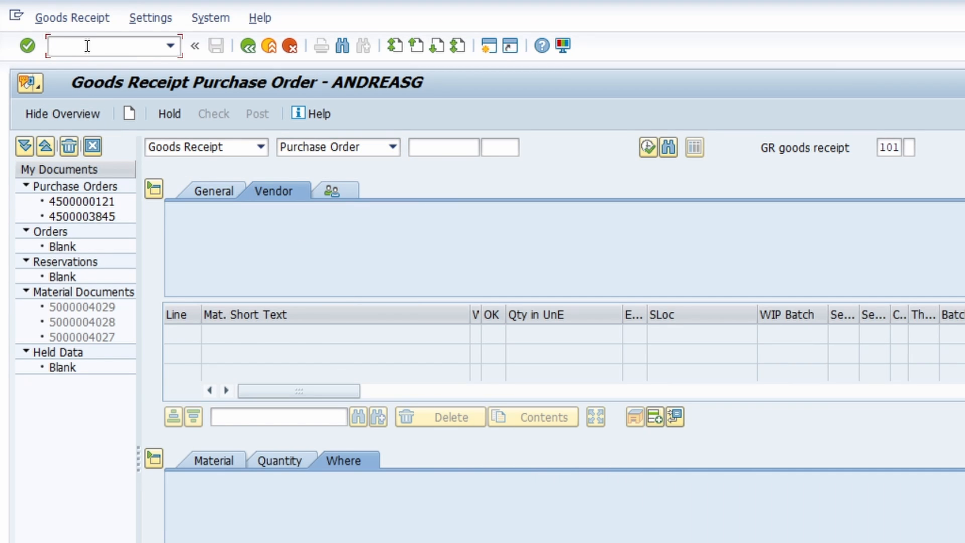
type("/nmigo")
key("Return")
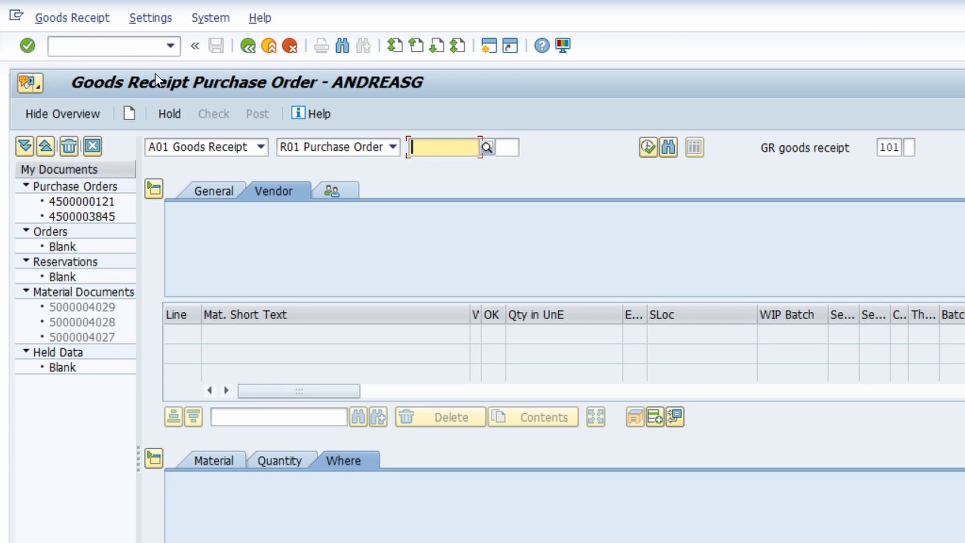
left_click(217, 147)
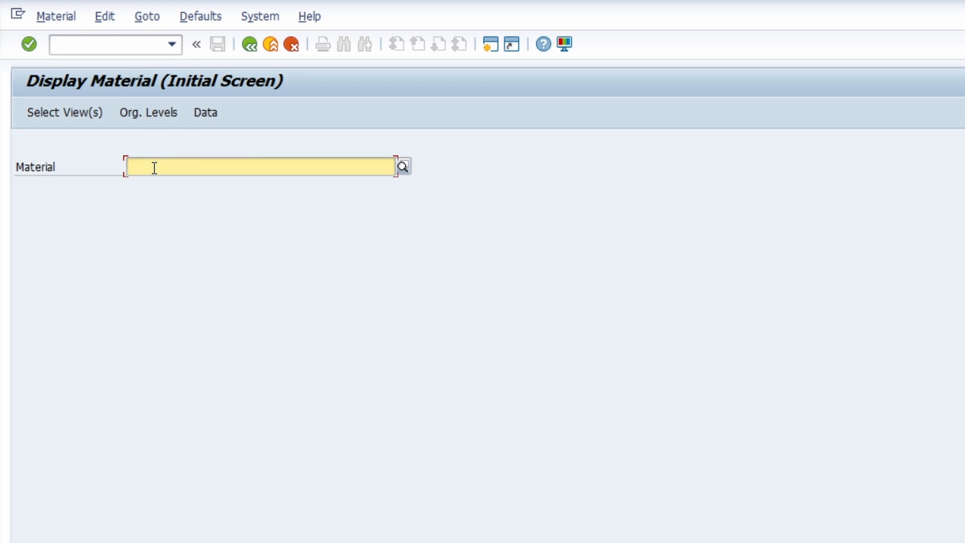
Step: Display the input history of the Material field in Display Material and choose the entry Test
left_click(154, 168)
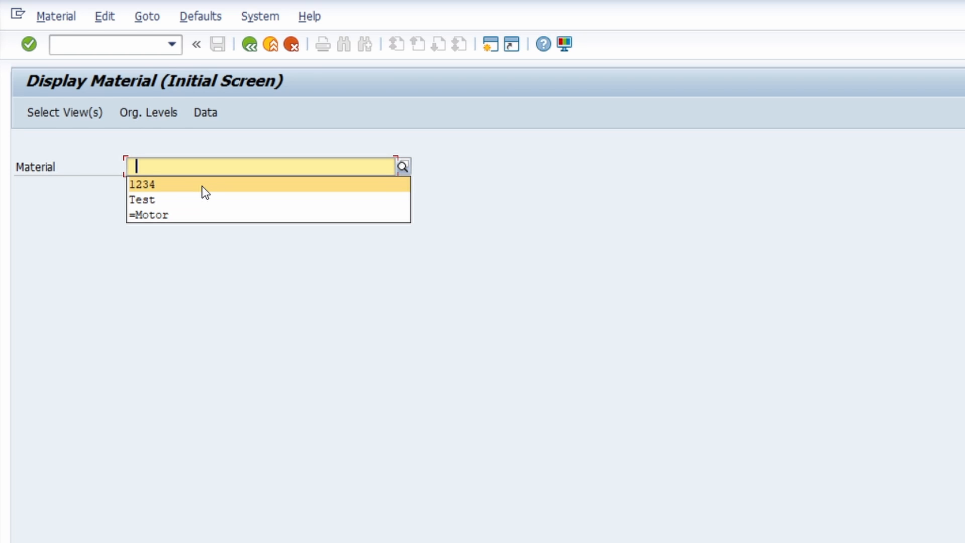
left_click(157, 168)
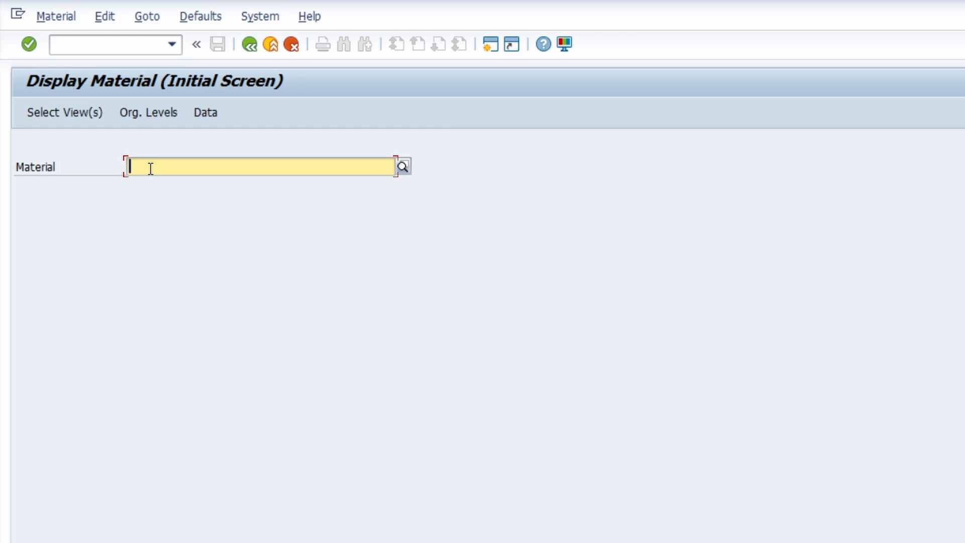
left_click(150, 169)
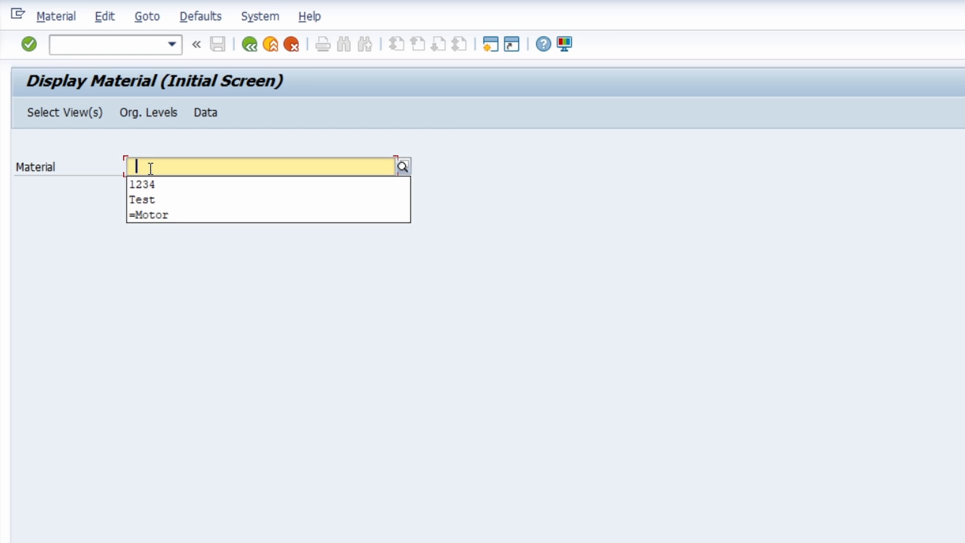
left_click(181, 203)
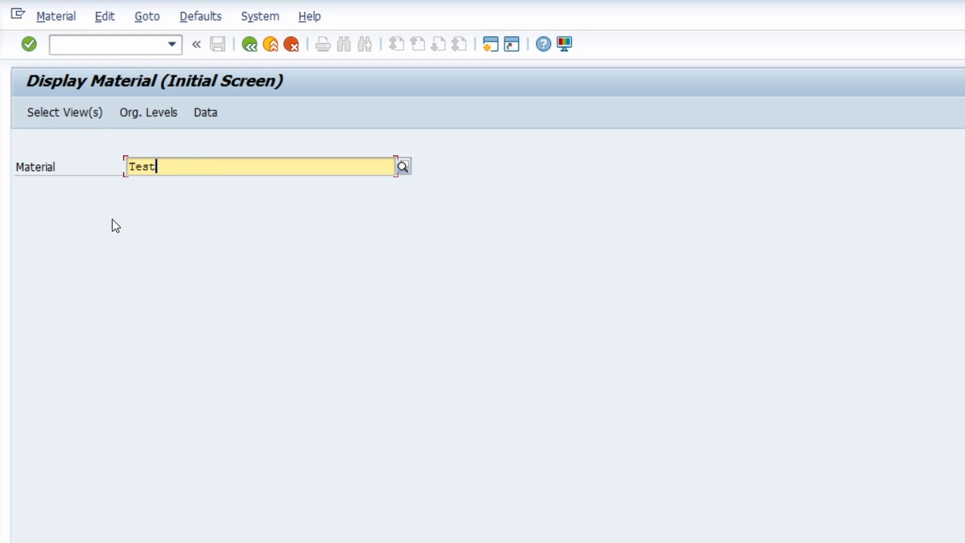
Step: Clear the Material field and view the history settings offered for it
left_click_drag(168, 166, 109, 169)
key("Delete")
left_click(143, 170)
right_click(141, 169)
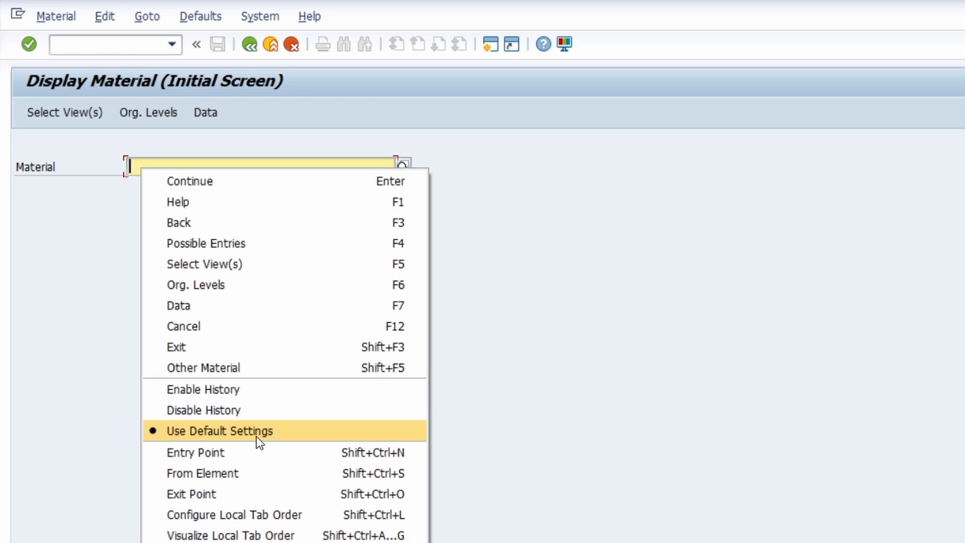
left_click(101, 250)
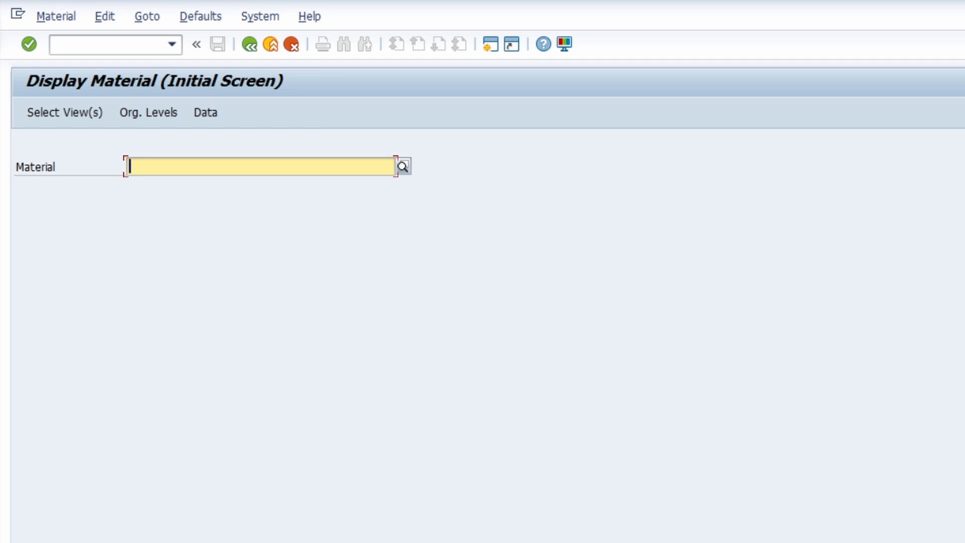
Step: Switch to SAP Logon and open the History settings under Local Data in its options
key("alt+Tab")
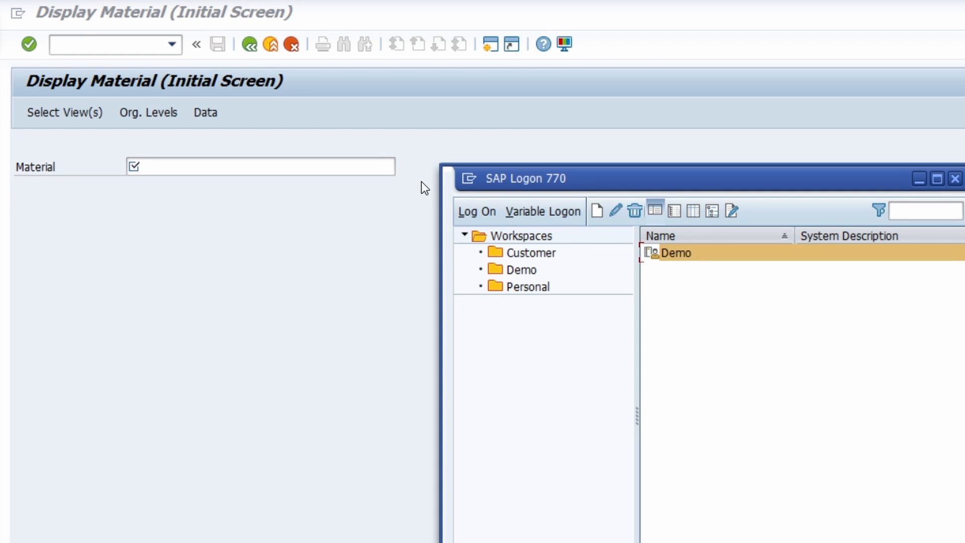
left_click(468, 178)
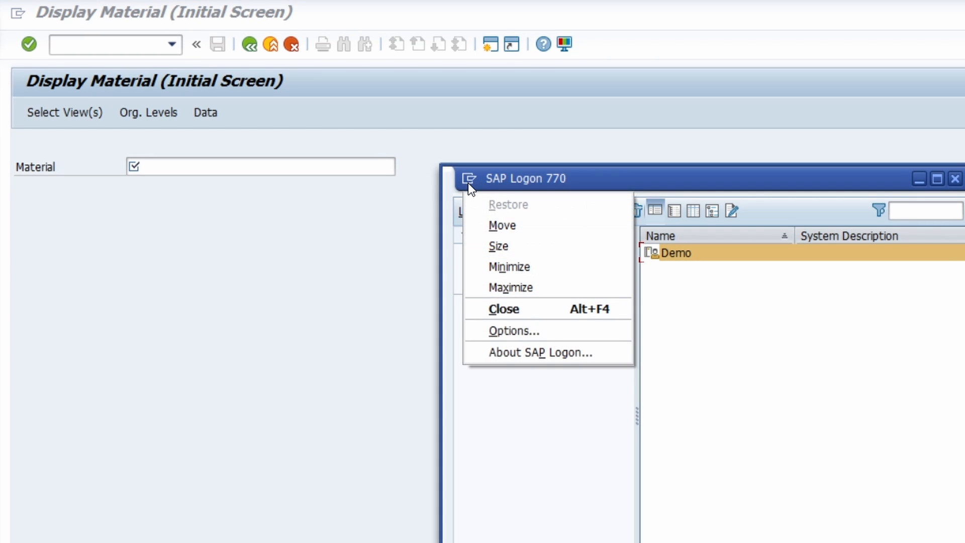
left_click(523, 331)
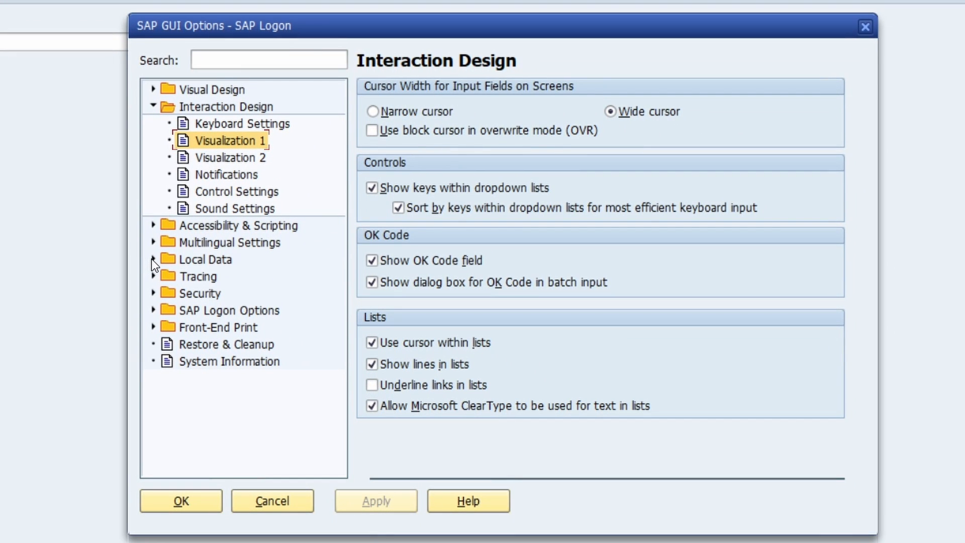
left_click(154, 260)
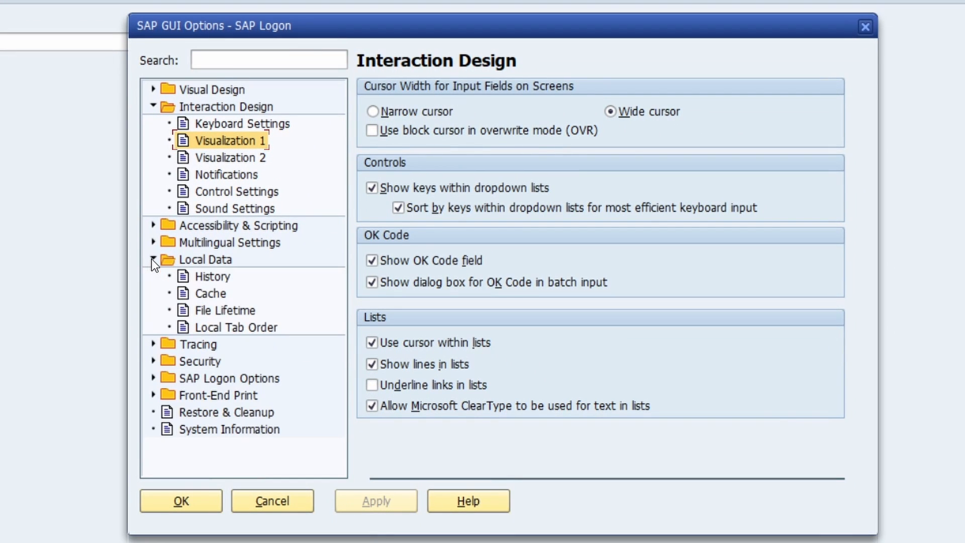
left_click(204, 277)
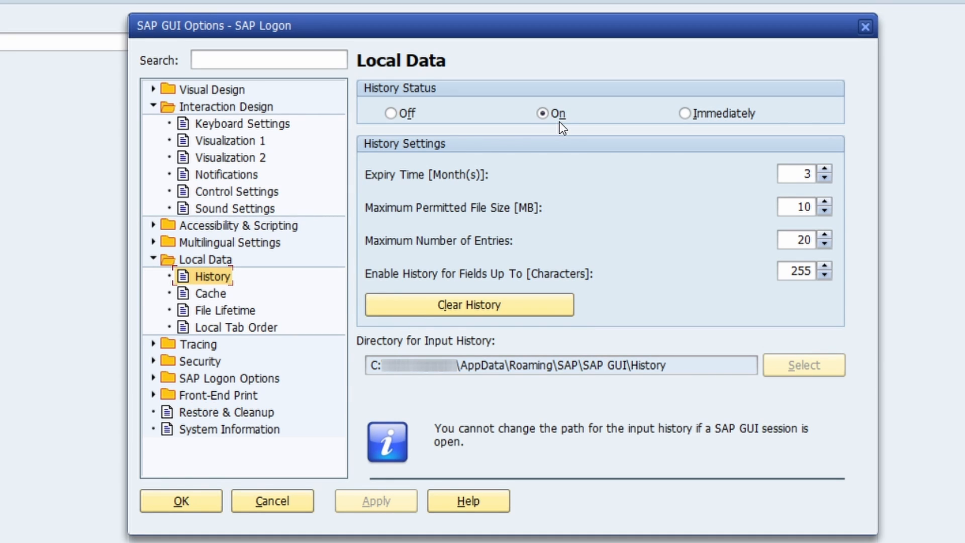
Step: Try the history statuses Immediately and Off, set the status to On, and apply the options
left_click(697, 116)
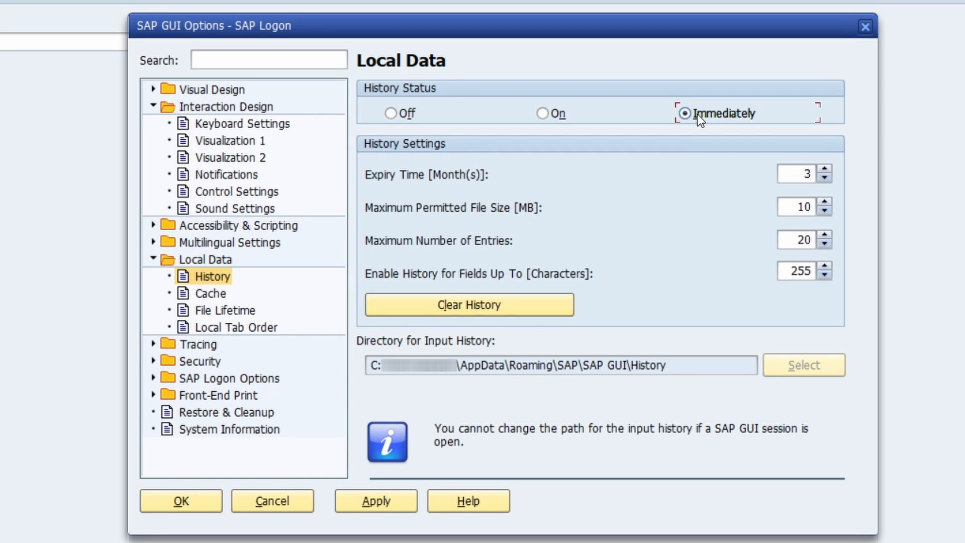
left_click(404, 112)
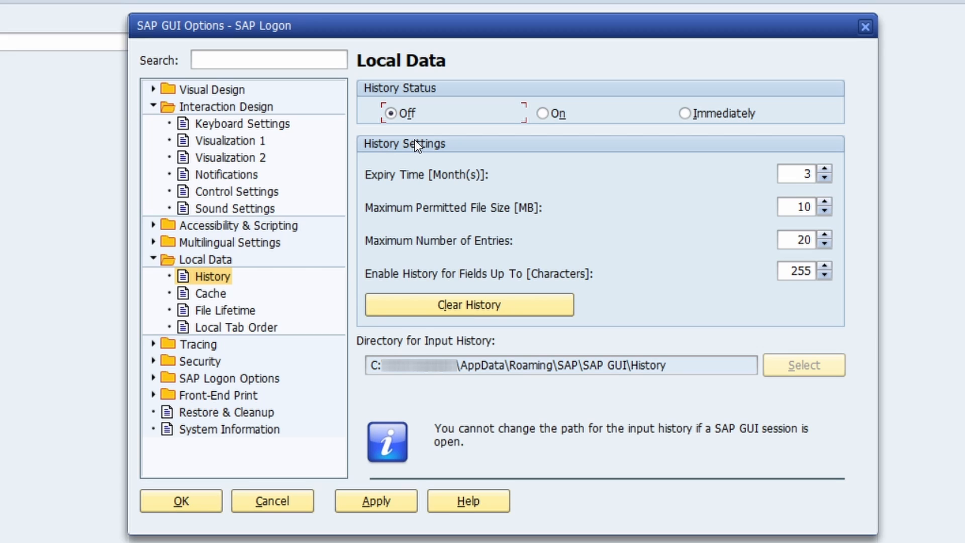
left_click(552, 115)
left_click(377, 499)
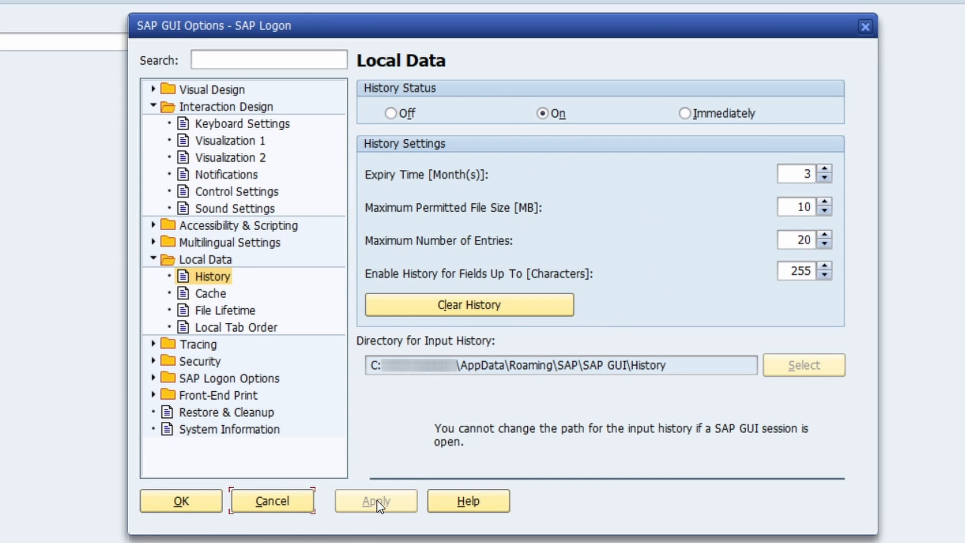
left_click(171, 503)
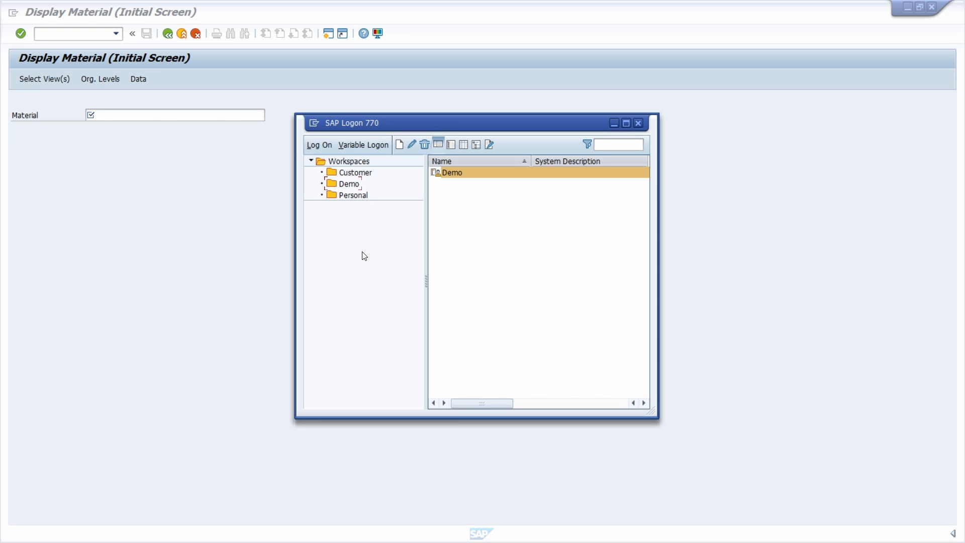
Step: Return to Display Material and delete the entries Test and 1234 from the Material field's input history
left_click(124, 158)
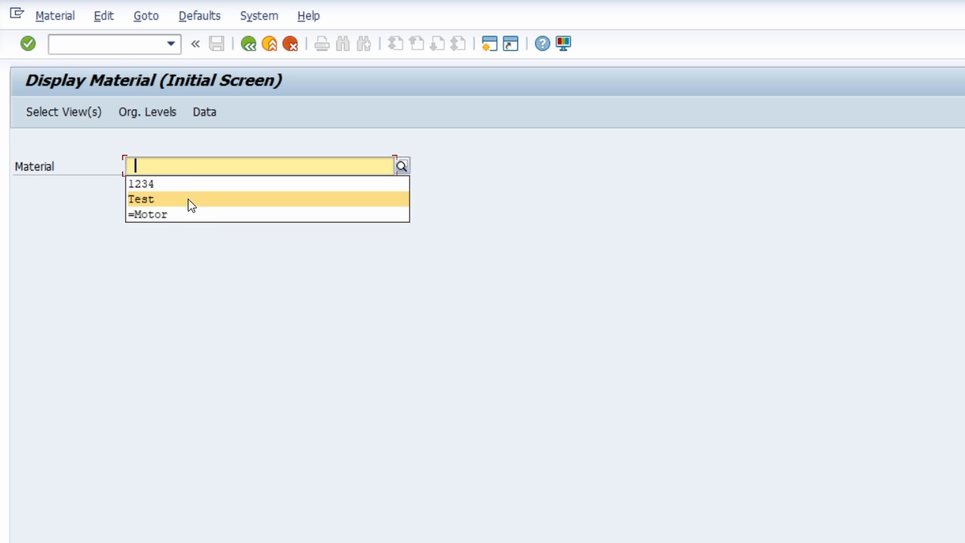
key("Delete")
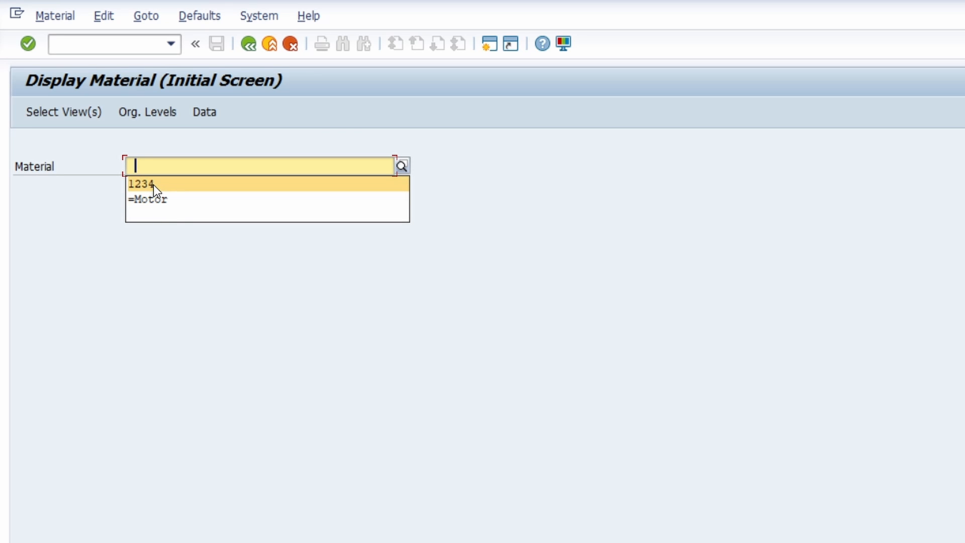
key("Delete")
left_click(151, 379)
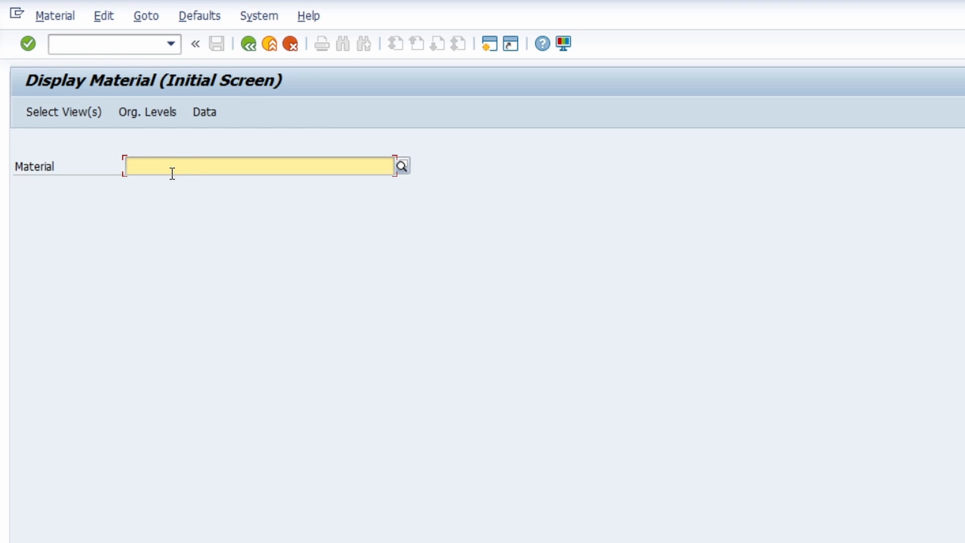
Step: Open the help for the Material field, examine the table name and parameter ID in its technical information, and close the help
left_click(31, 166)
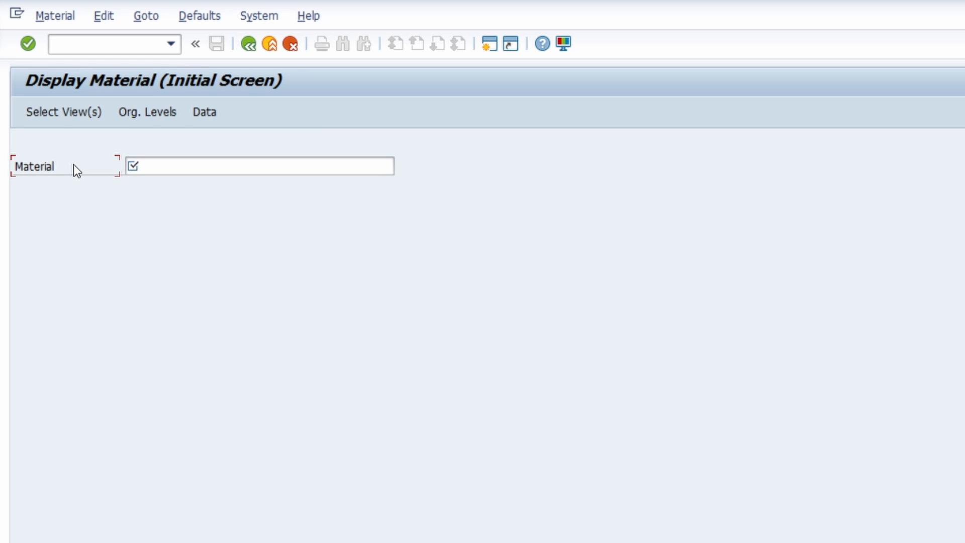
left_click(159, 164)
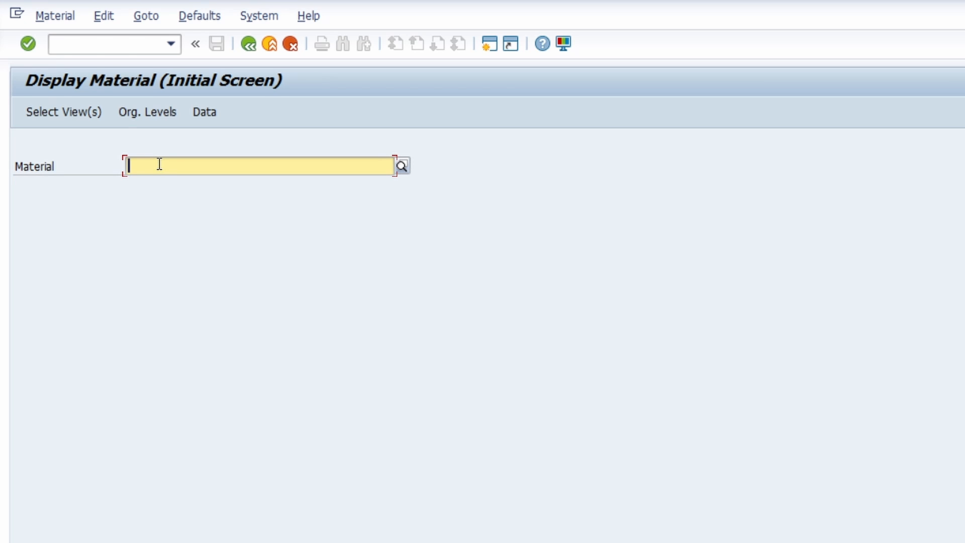
key("F1")
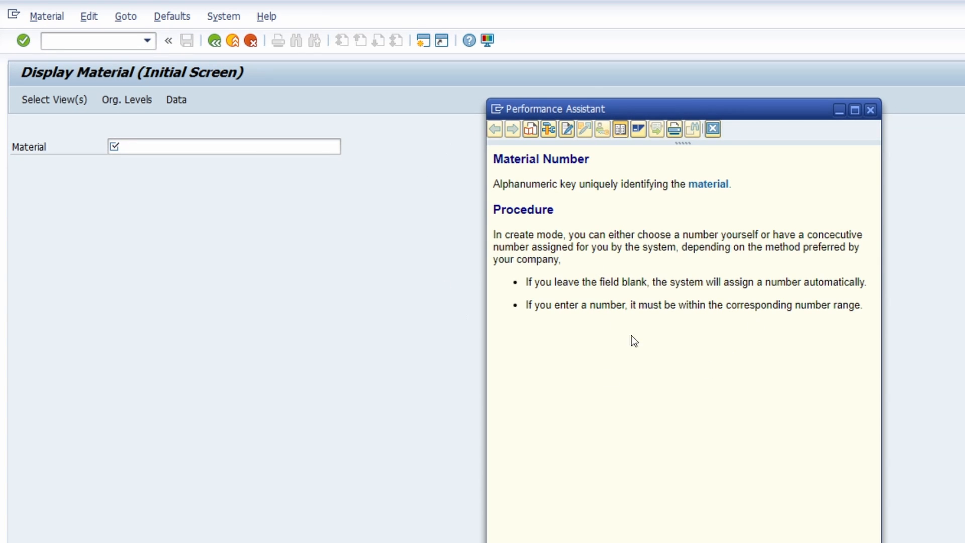
left_click(547, 130)
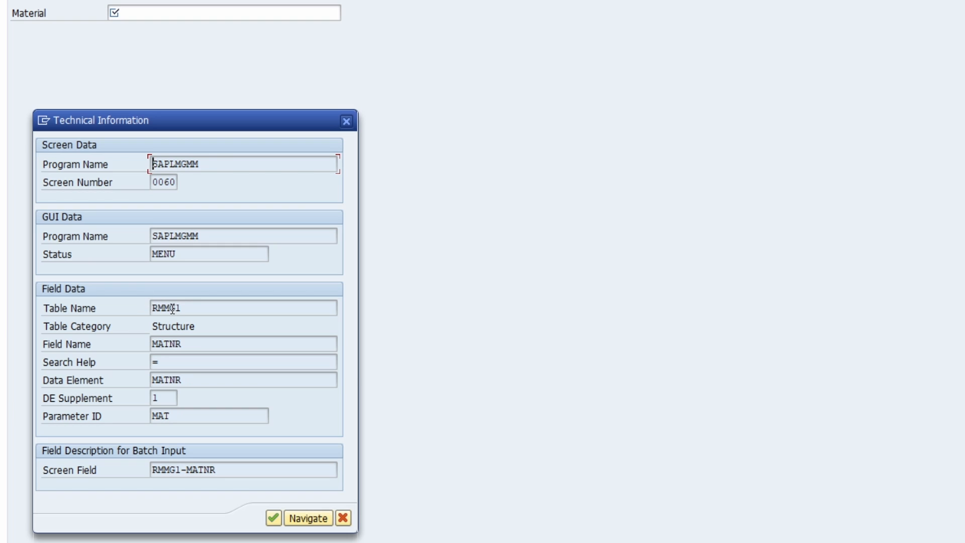
left_click_drag(195, 308, 150, 308)
left_click_drag(173, 416, 151, 416)
left_click(342, 518)
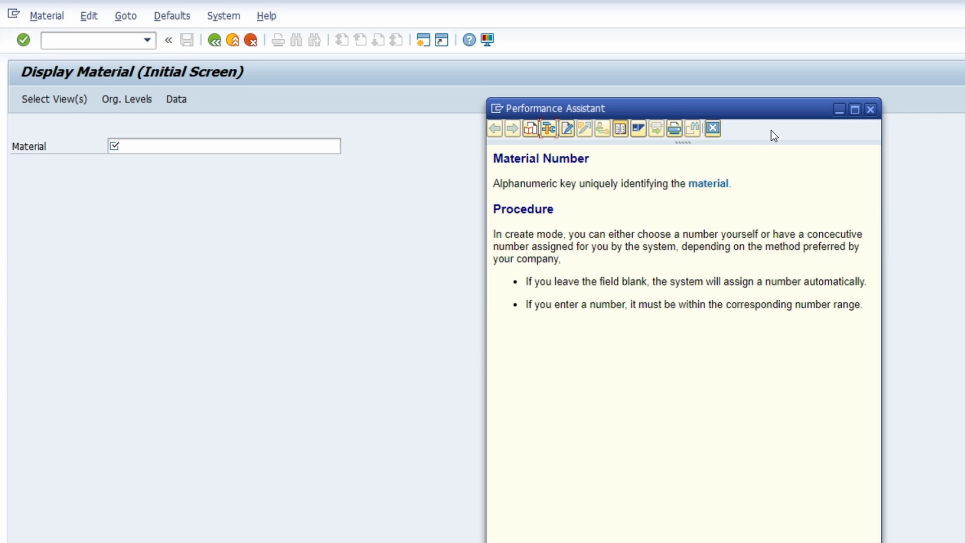
left_click(871, 109)
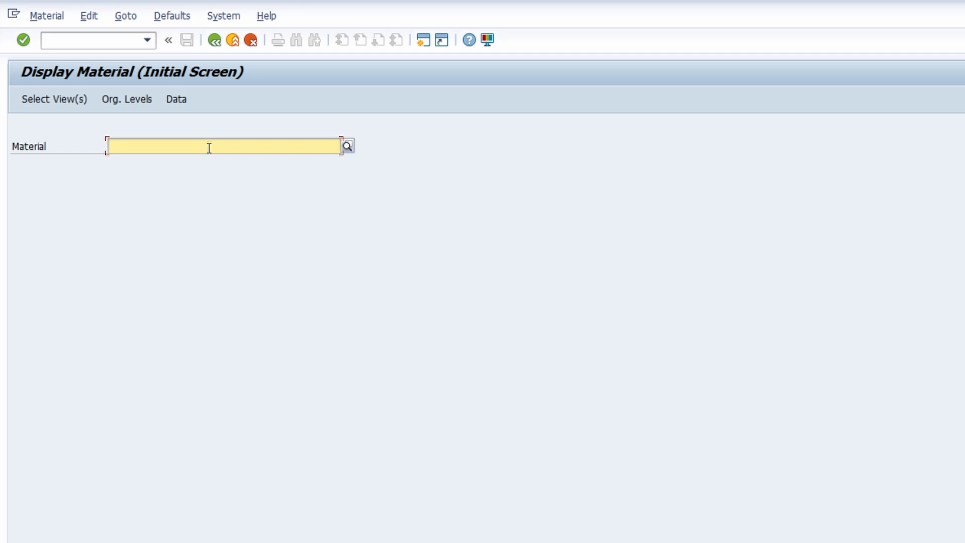
Step: View the search variants for the Material field, search by description without criteria, and choose the material 1.5LB CAST ALUMINUM HAMMER
key("F4")
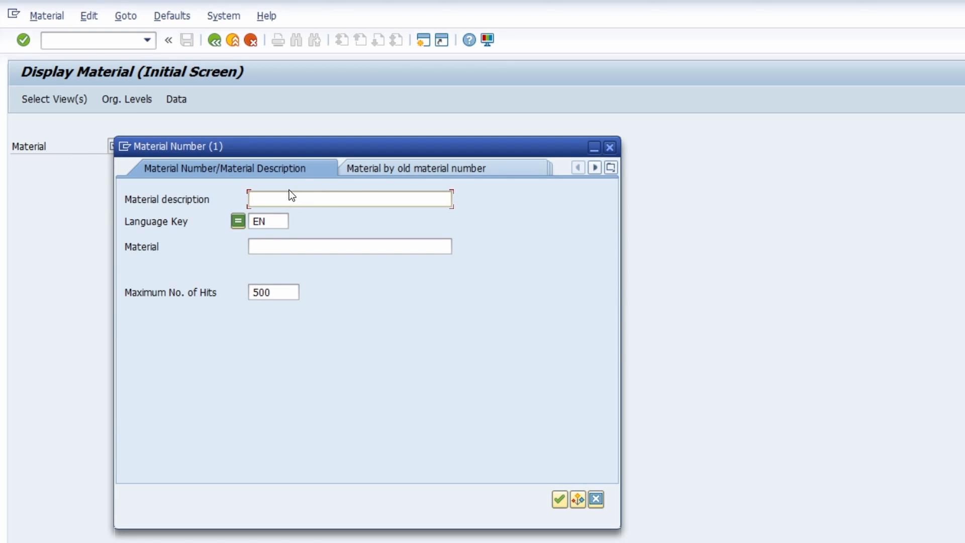
left_click(611, 167)
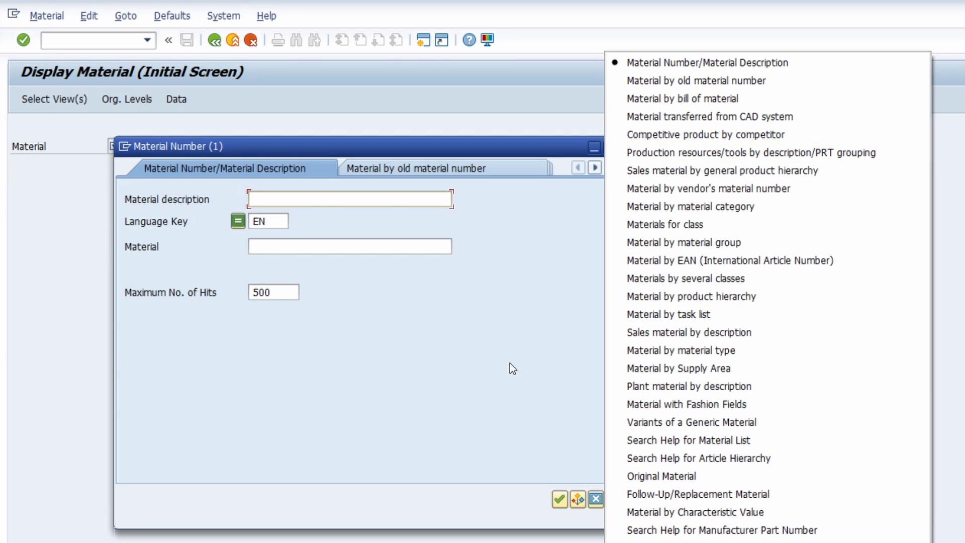
left_click(398, 329)
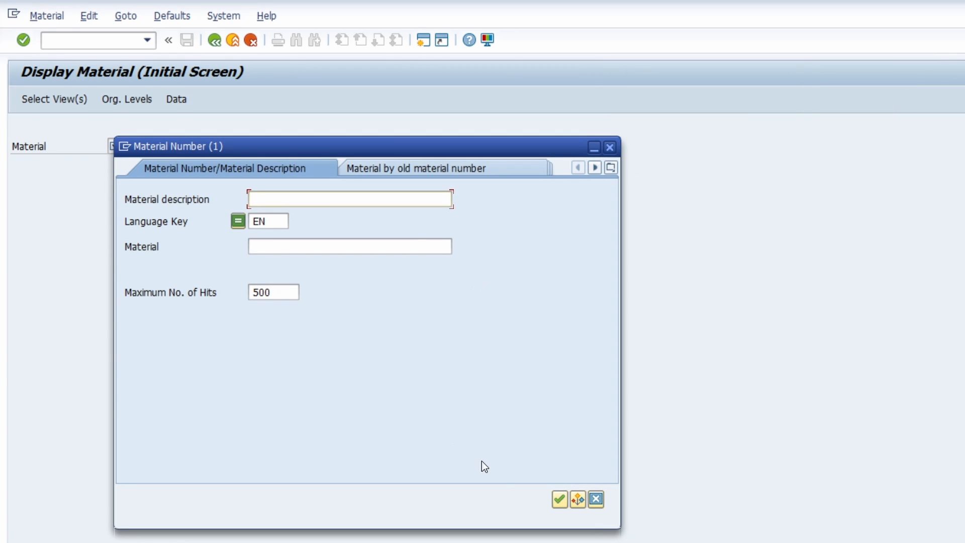
left_click(560, 500)
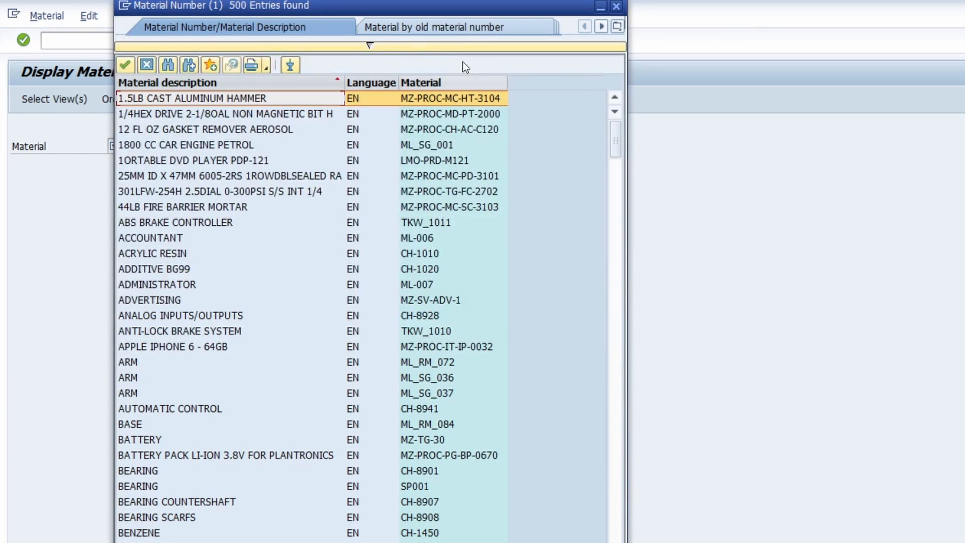
double_click(162, 101)
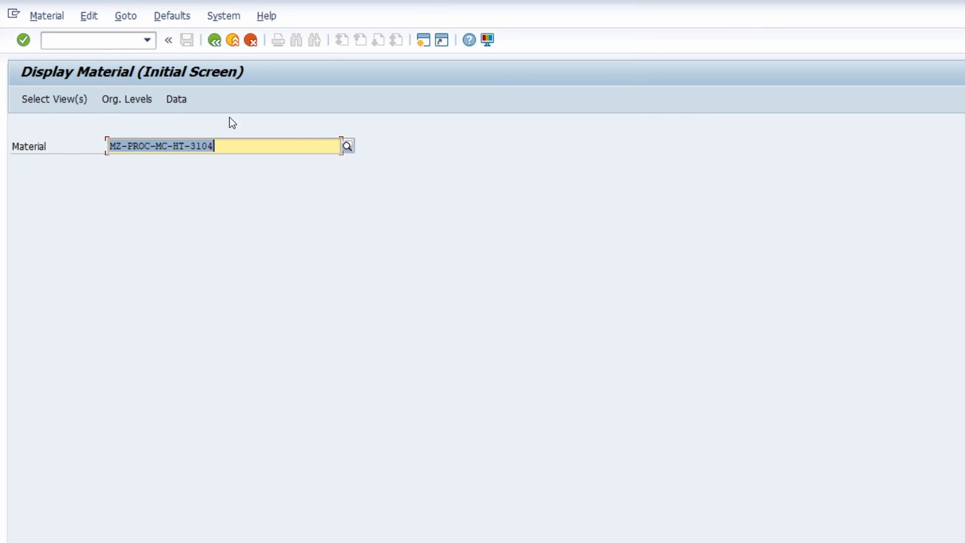
Step: Reopen the search help for the filled Material field
left_click(112, 151)
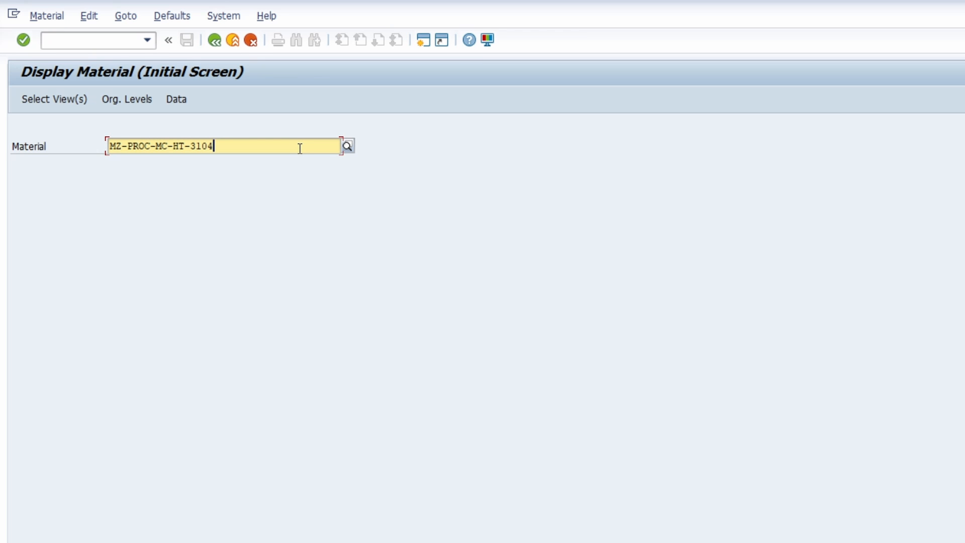
left_click(347, 146)
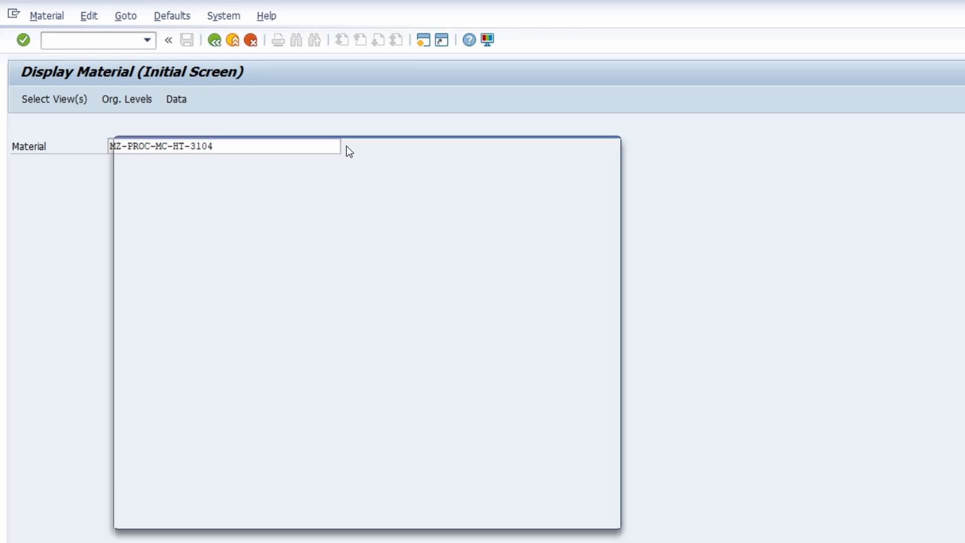